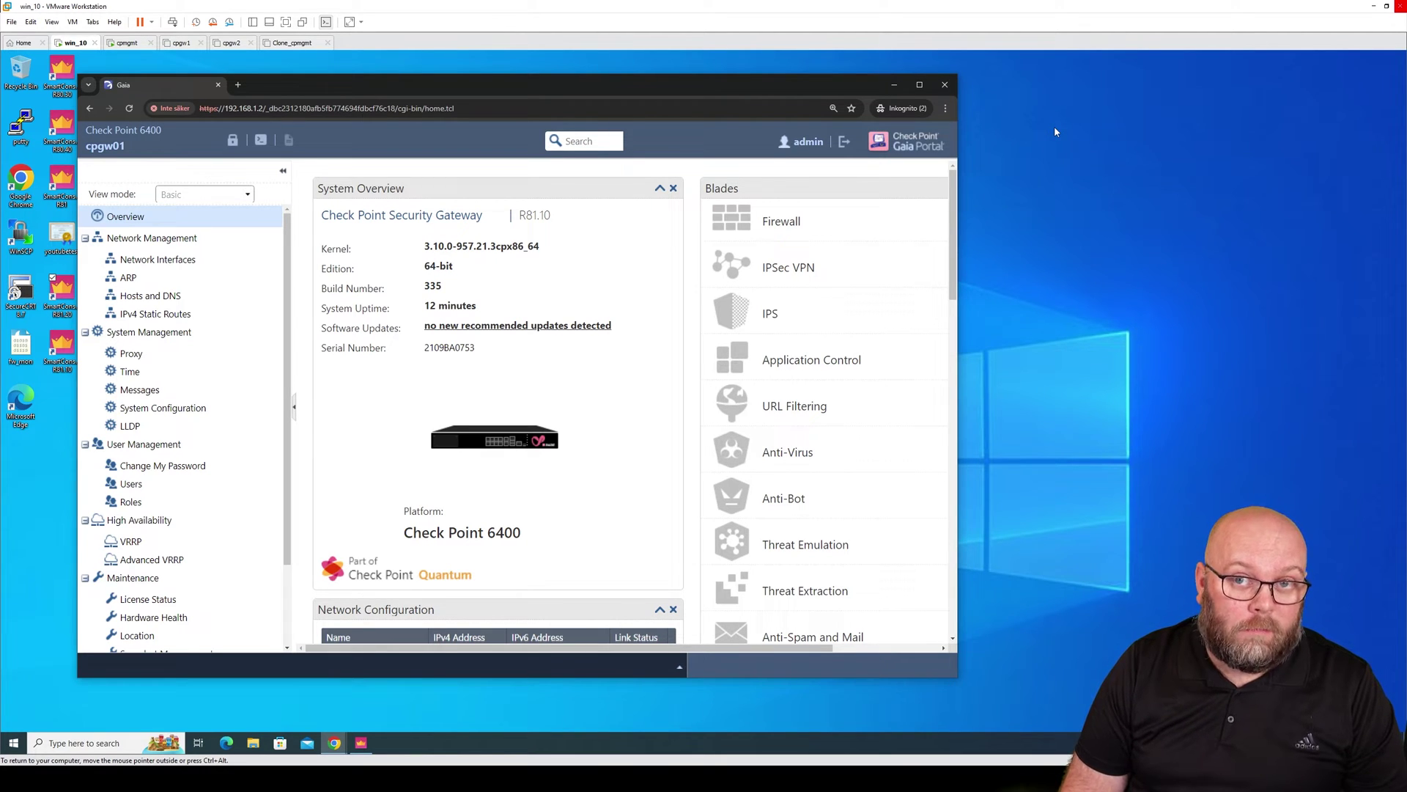
Maximize the Gaia Portal browser window for gateway cpgw01.
{"action": "double_click", "coordinate": [800, 86]}
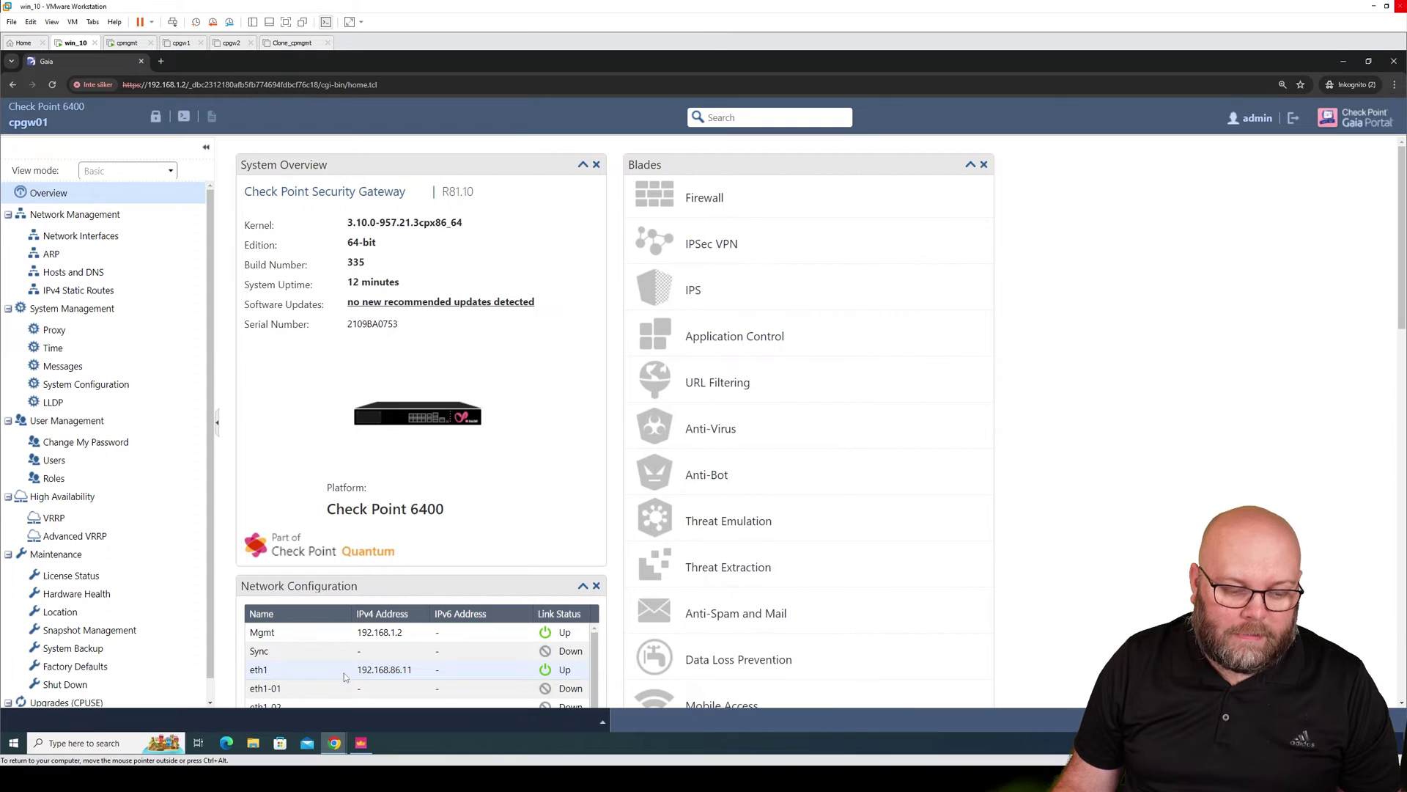
On cpgw01's Network Interfaces list, override the configuration lock and select the Sync interface.
{"action": "left_click", "coordinate": [77, 236]}
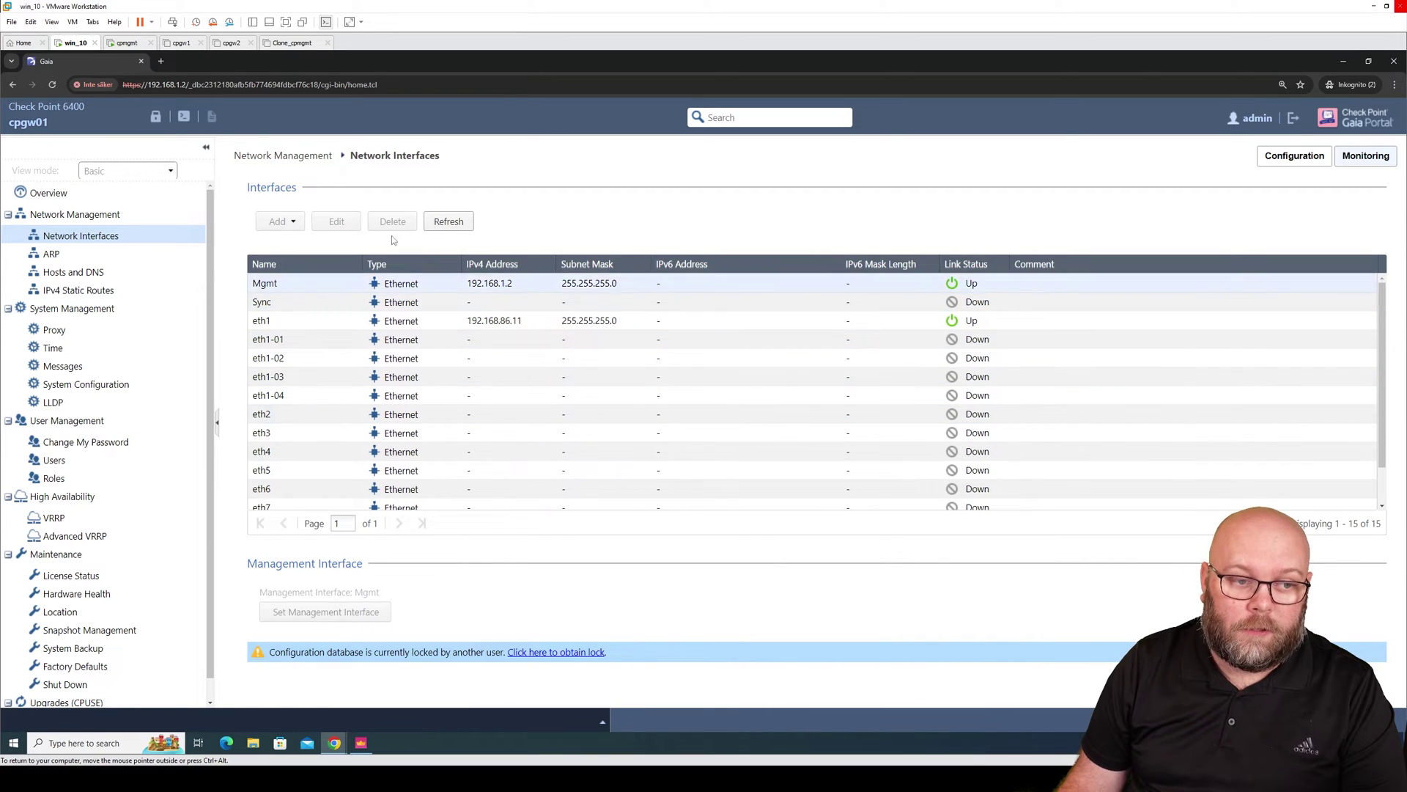
{"action": "left_click", "coordinate": [155, 117]}
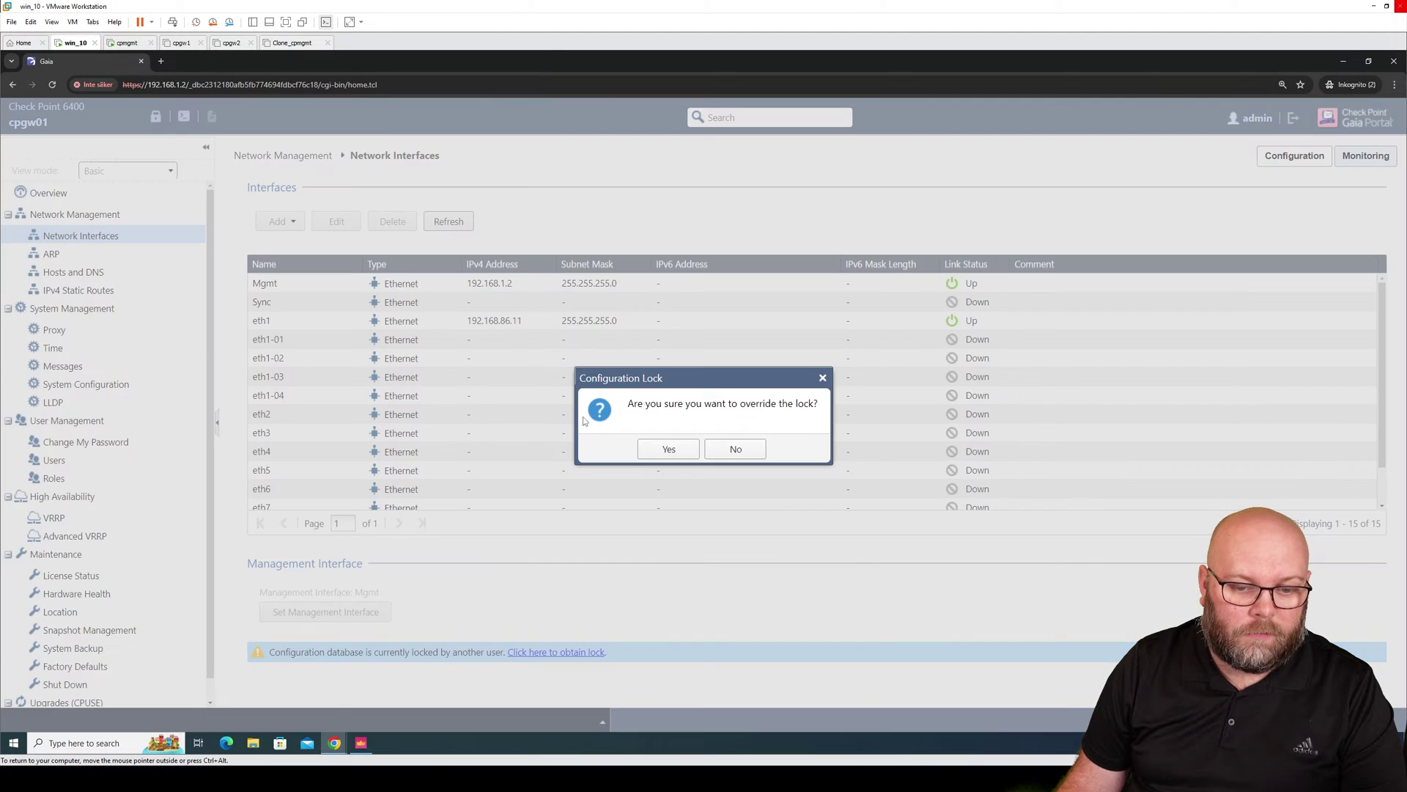
{"action": "left_click", "coordinate": [668, 450]}
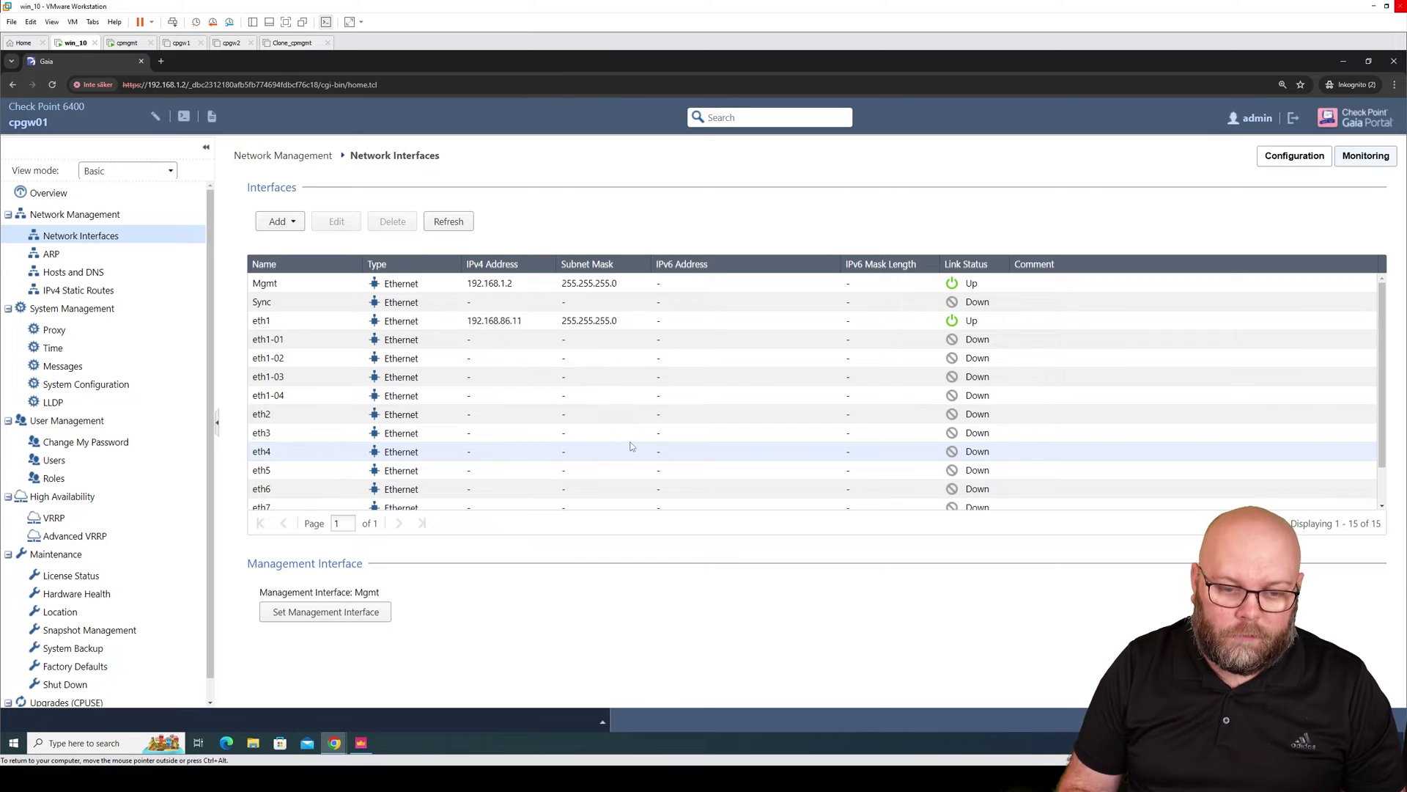
{"action": "left_click", "coordinate": [490, 299]}
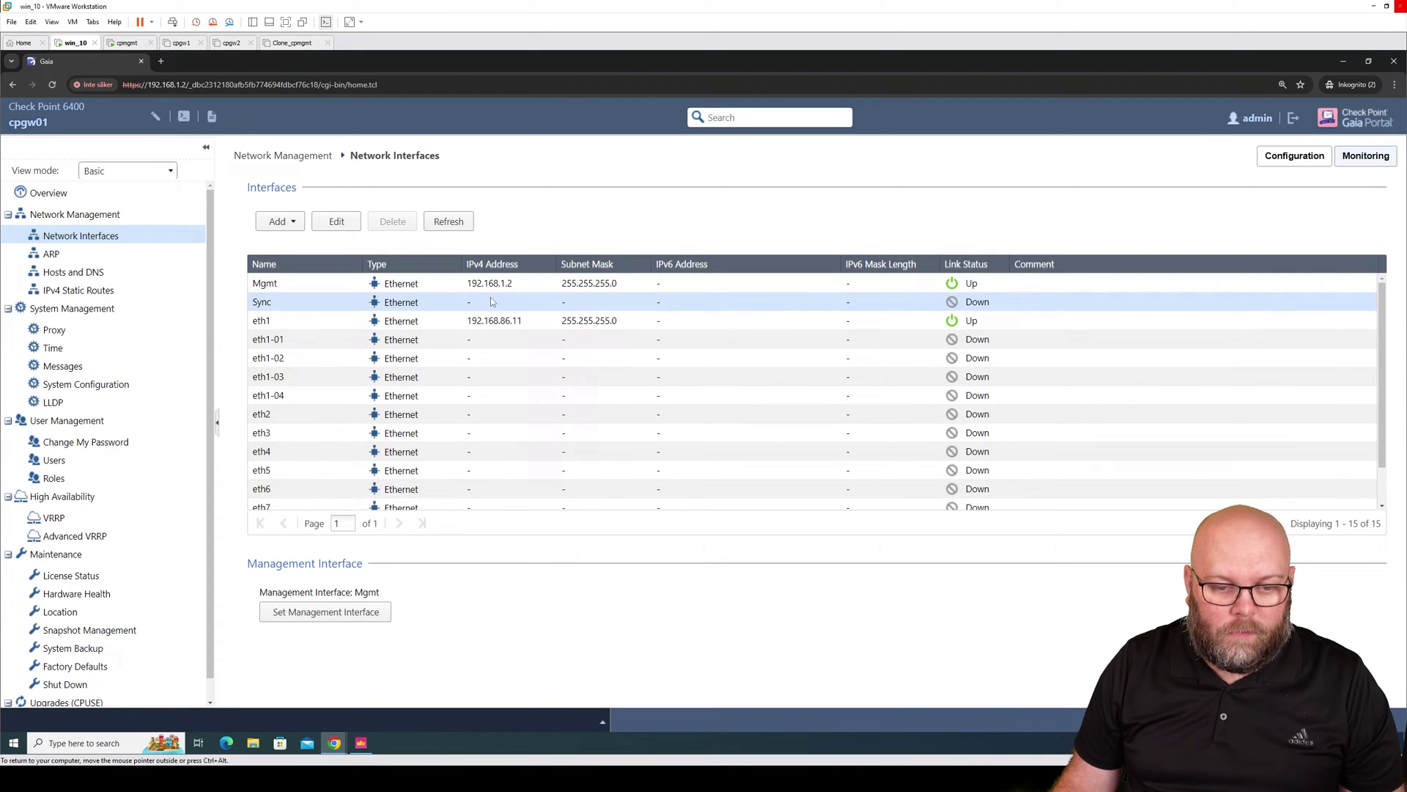
Enable cpgw01's Sync interface with comment 'sync', IPv4 192.168.250.2 and mask 255.255.255.248.
{"action": "left_click", "coordinate": [336, 221]}
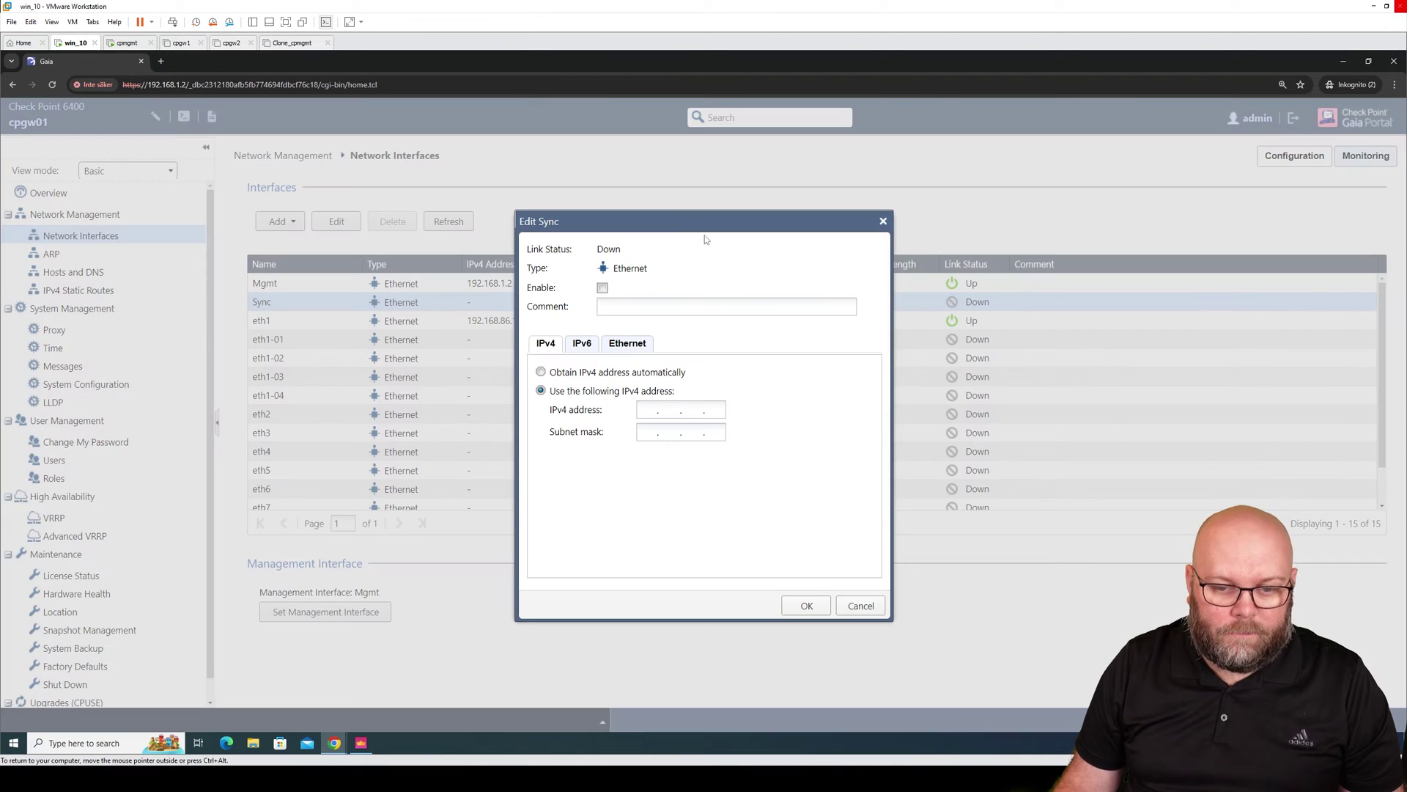
{"action": "left_click", "coordinate": [563, 397]}
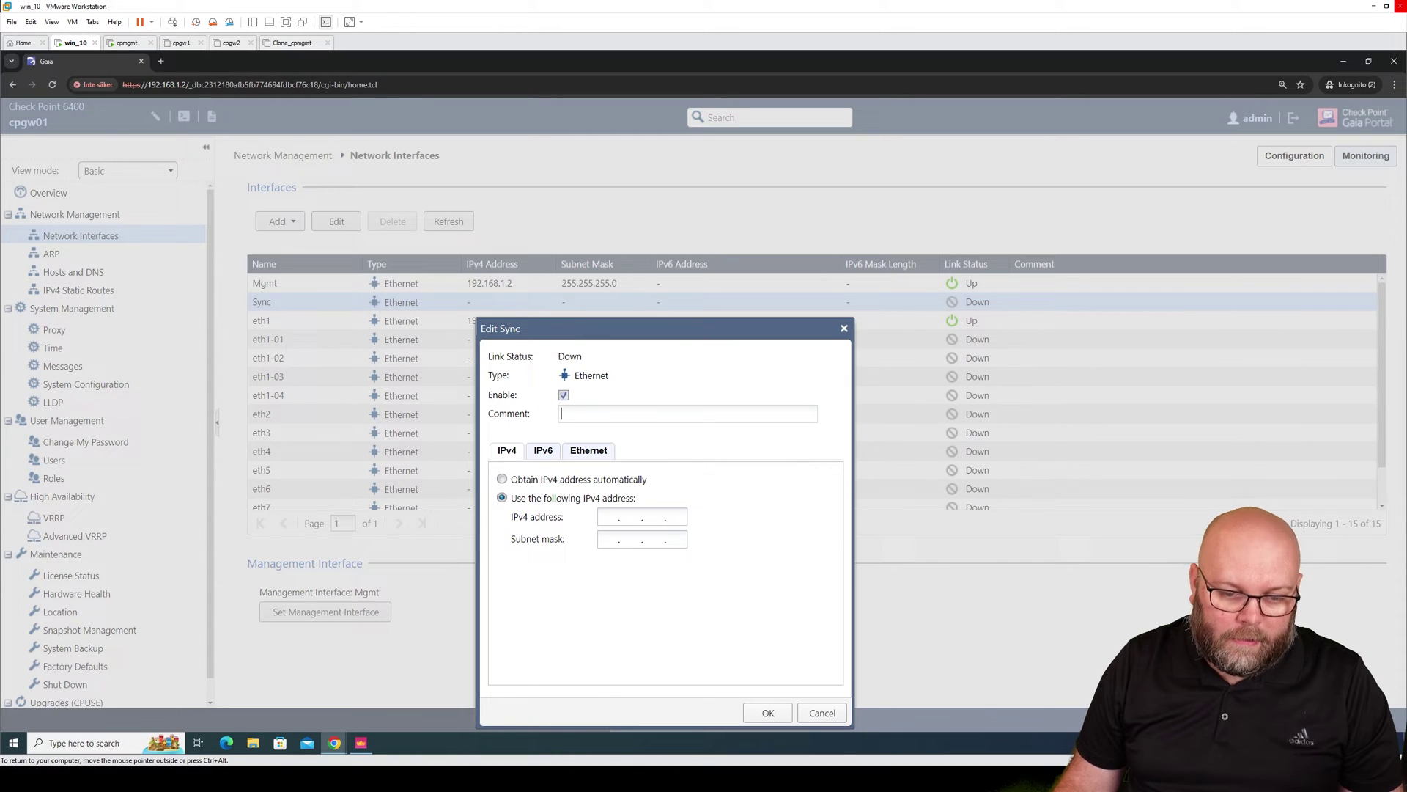
{"action": "type", "text": "sync"}
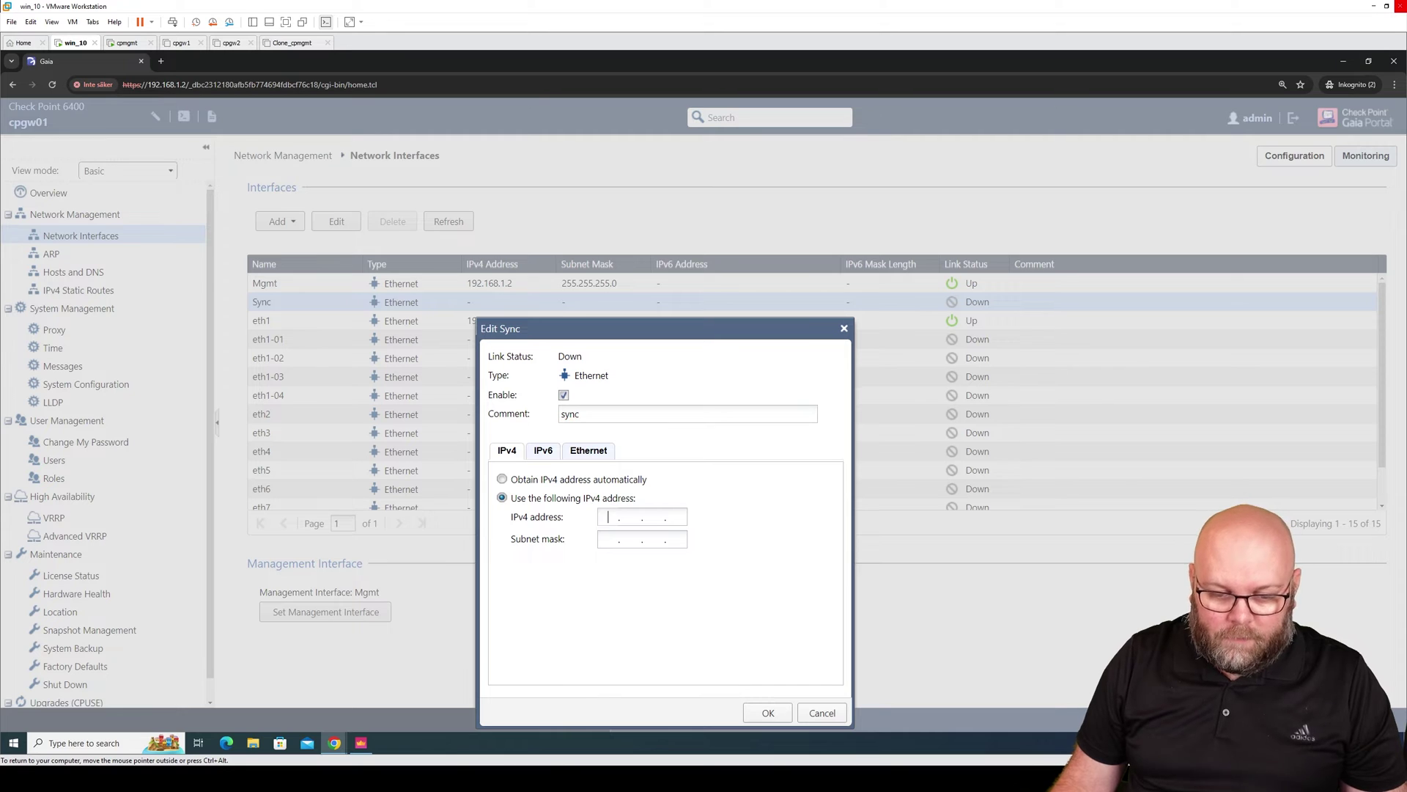
{"action": "type", "text": "192.168.2"}
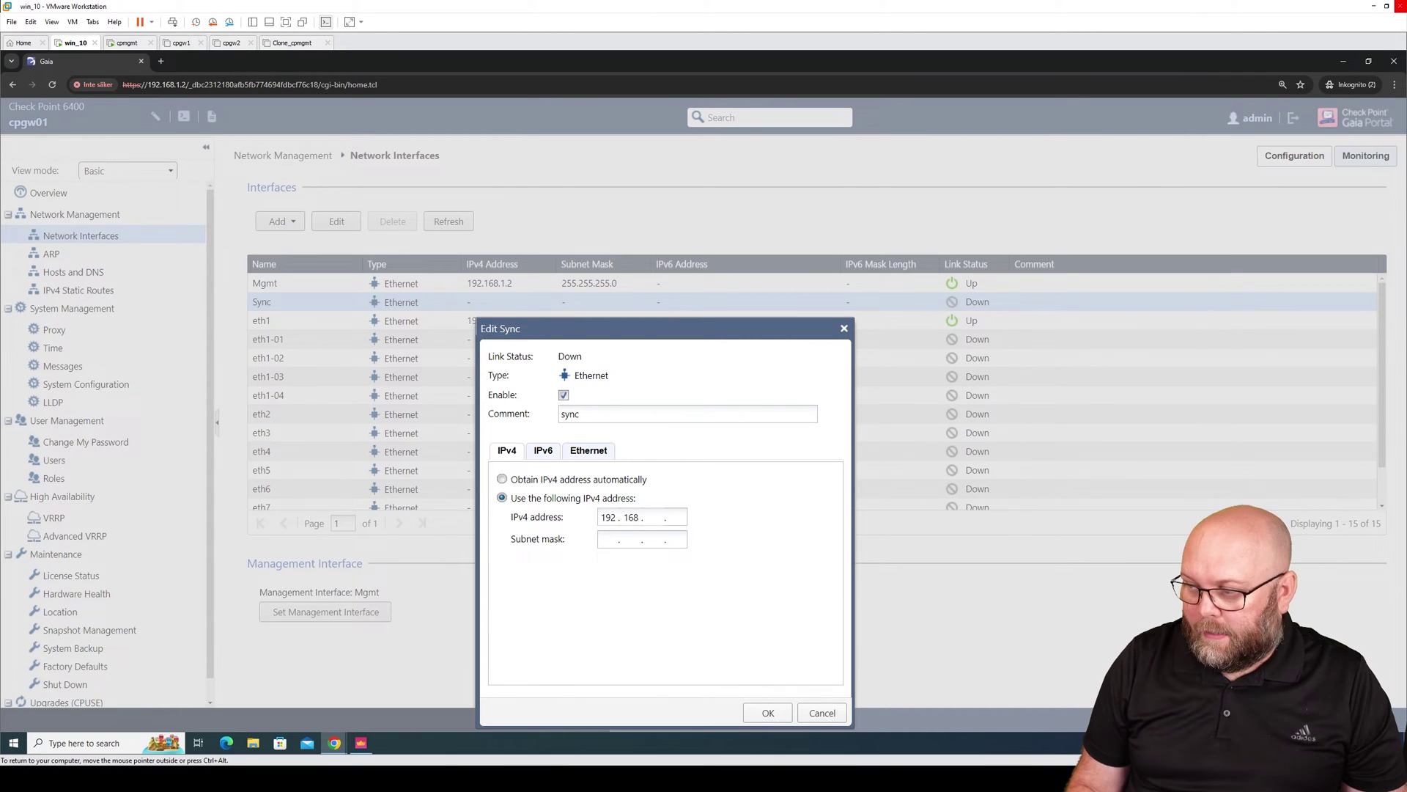
{"action": "type", "text": "50"}
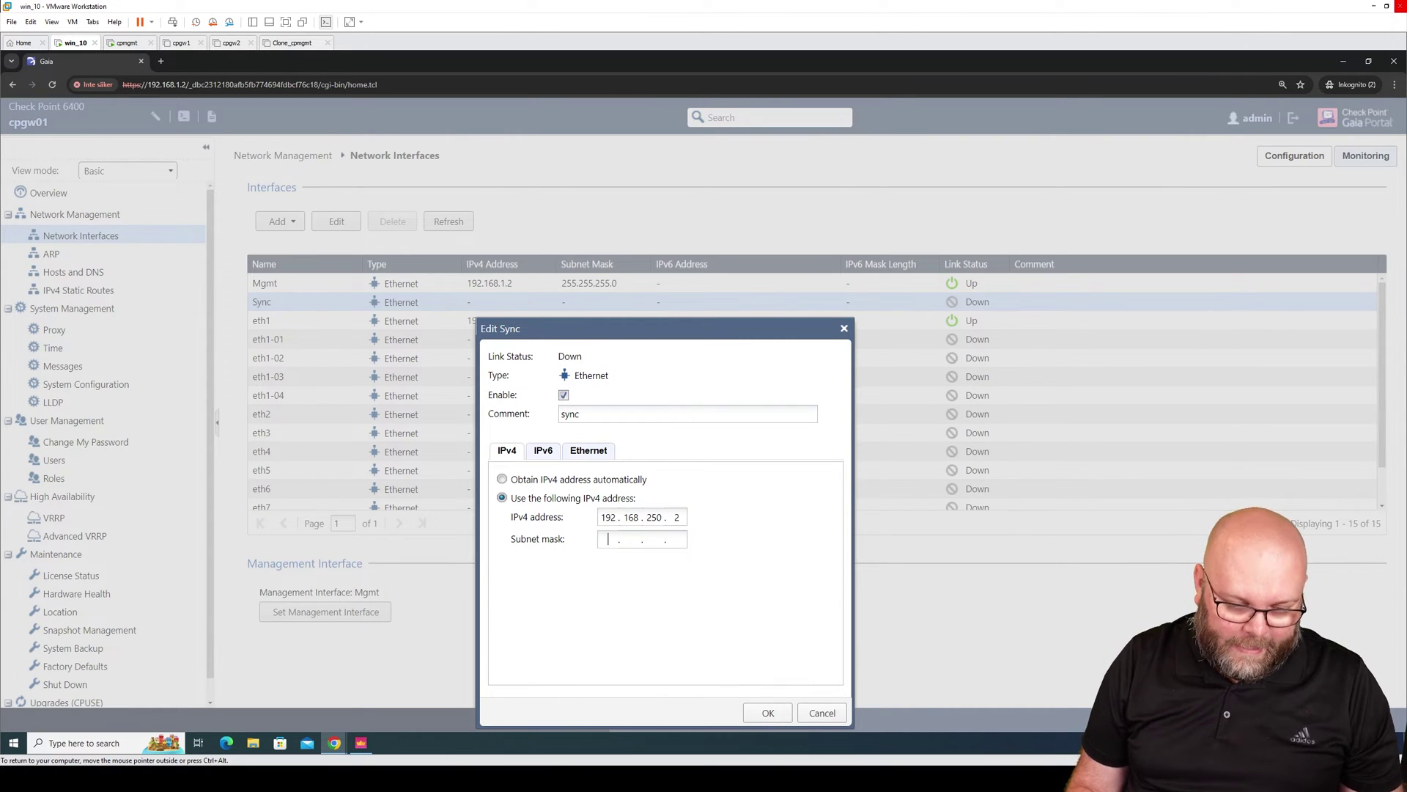
{"action": "type", "text": "255.255.255"}
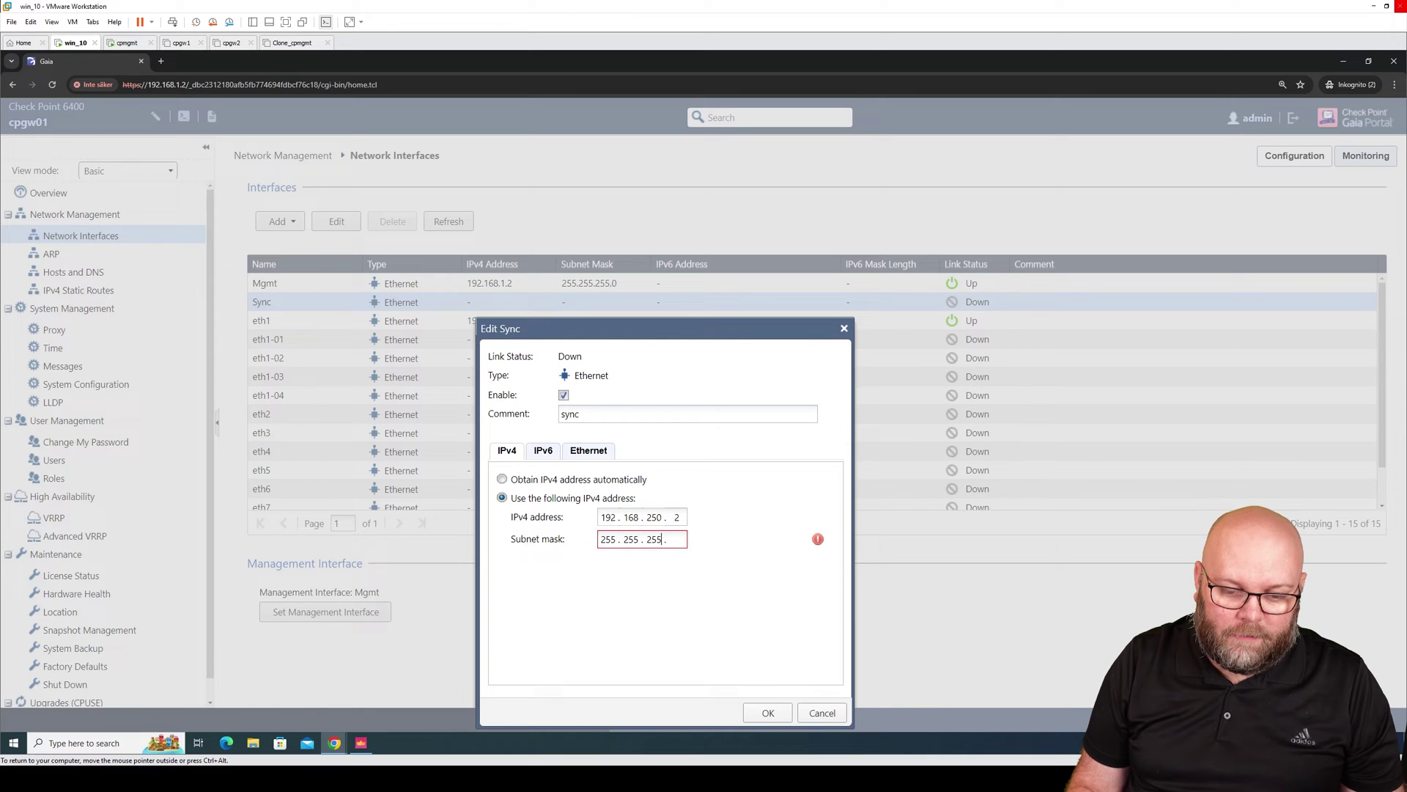
{"action": "type", "text": ".0"}
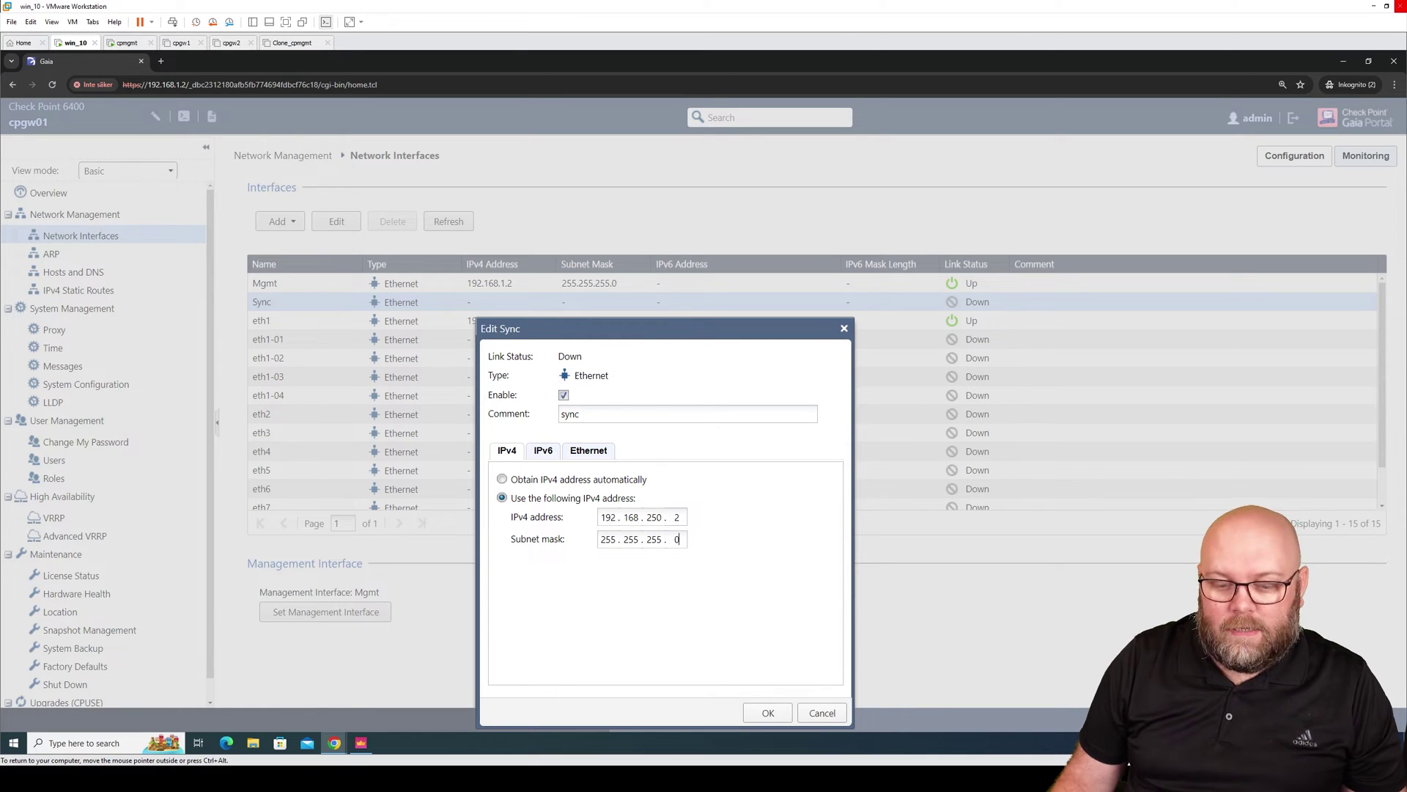
{"action": "key", "text": "BackSpace"}
{"action": "type", "text": "24"}
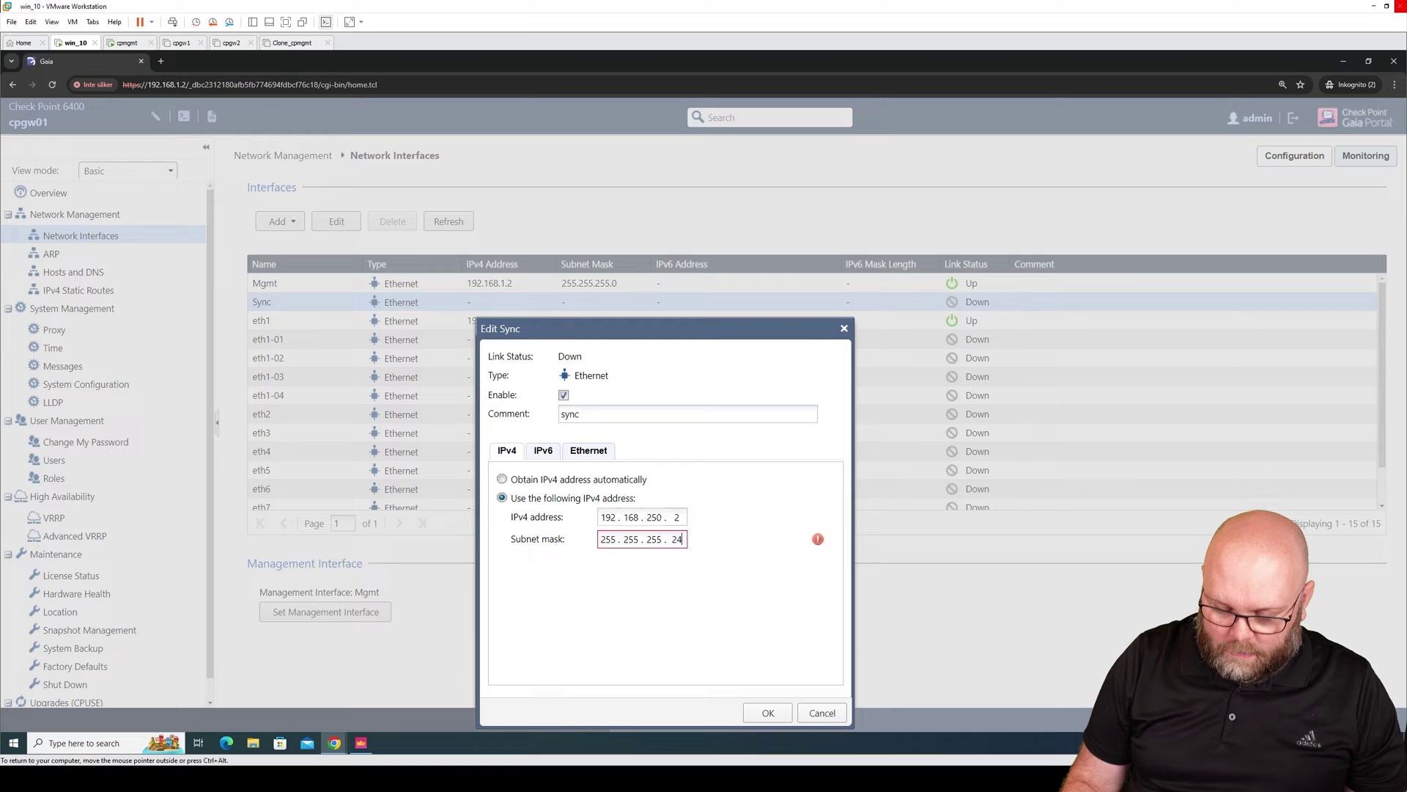
{"action": "type", "text": "8"}
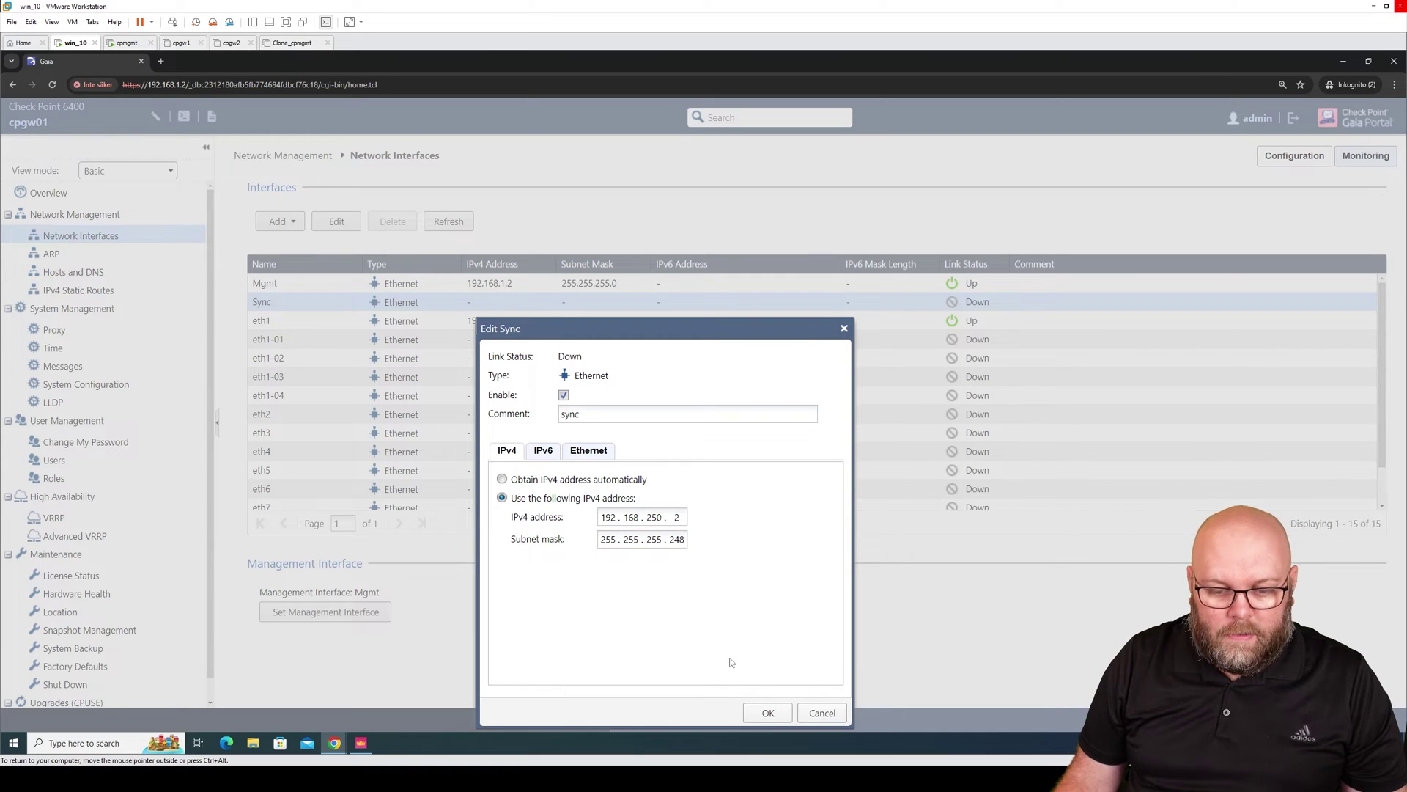
{"action": "left_click", "coordinate": [768, 713]}
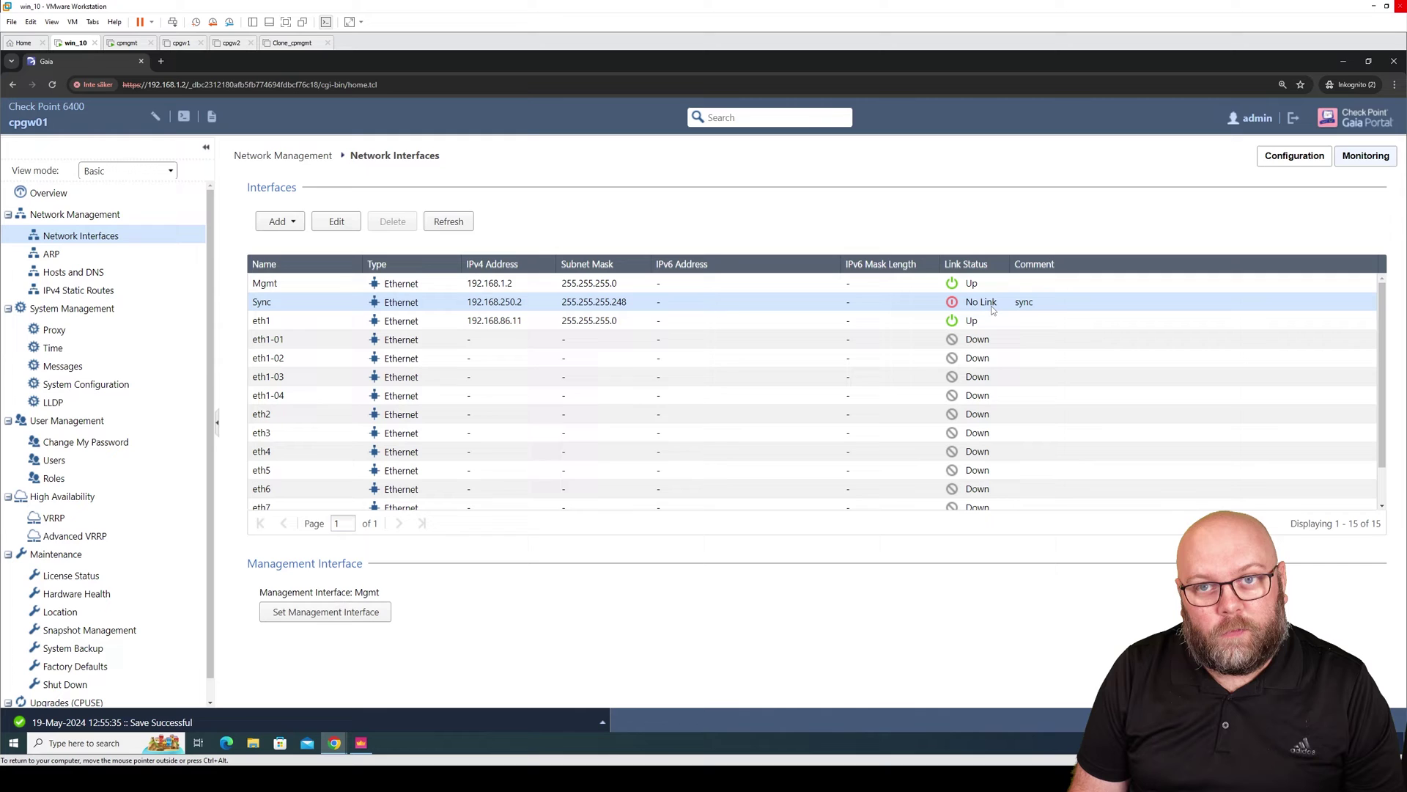
Bring the cpgw02 Gaia Portal window forward and sign in as admin with the account password.
{"action": "left_click", "coordinate": [334, 743]}
{"action": "left_click", "coordinate": [305, 700]}
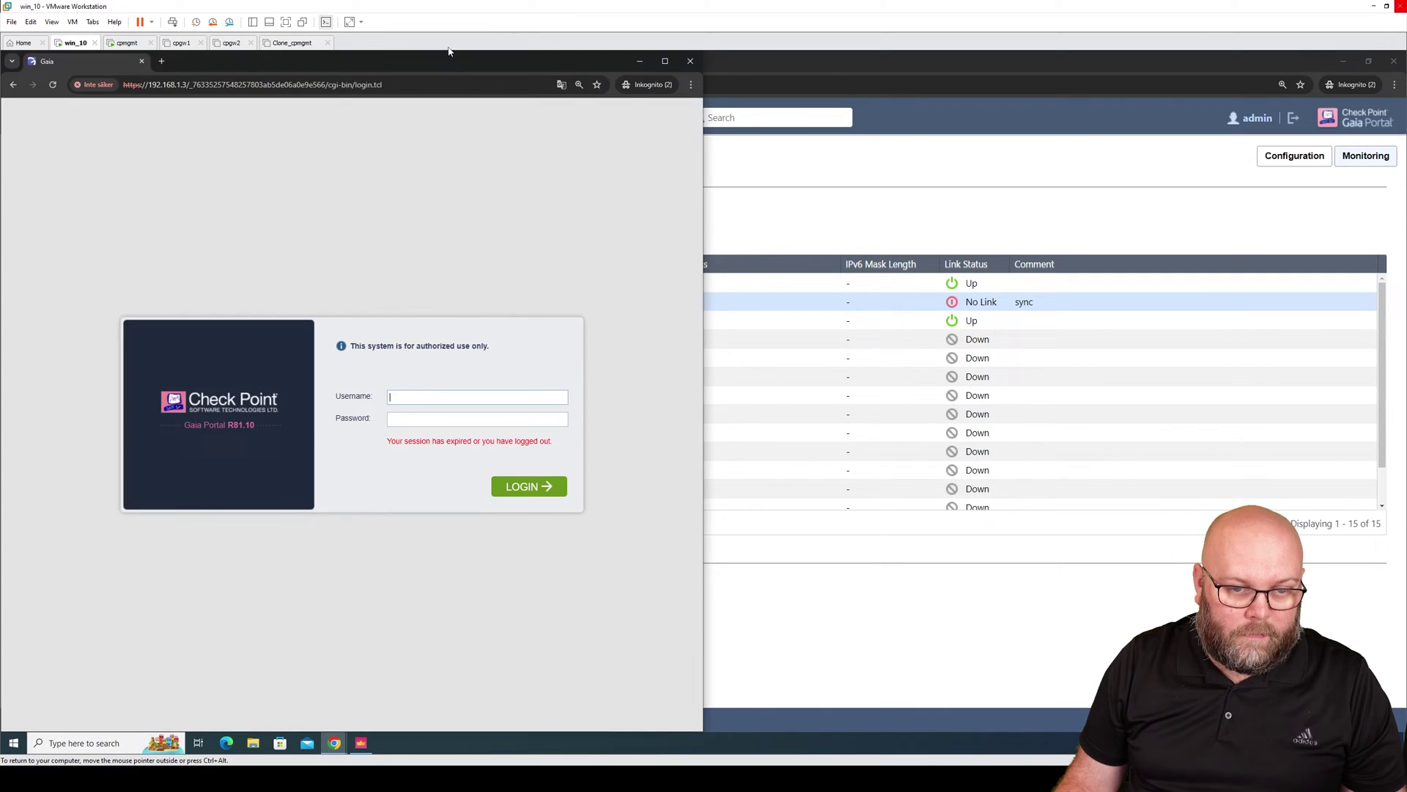
{"action": "left_click_drag", "start_coordinate": [471, 56], "coordinate": [1145, 132]}
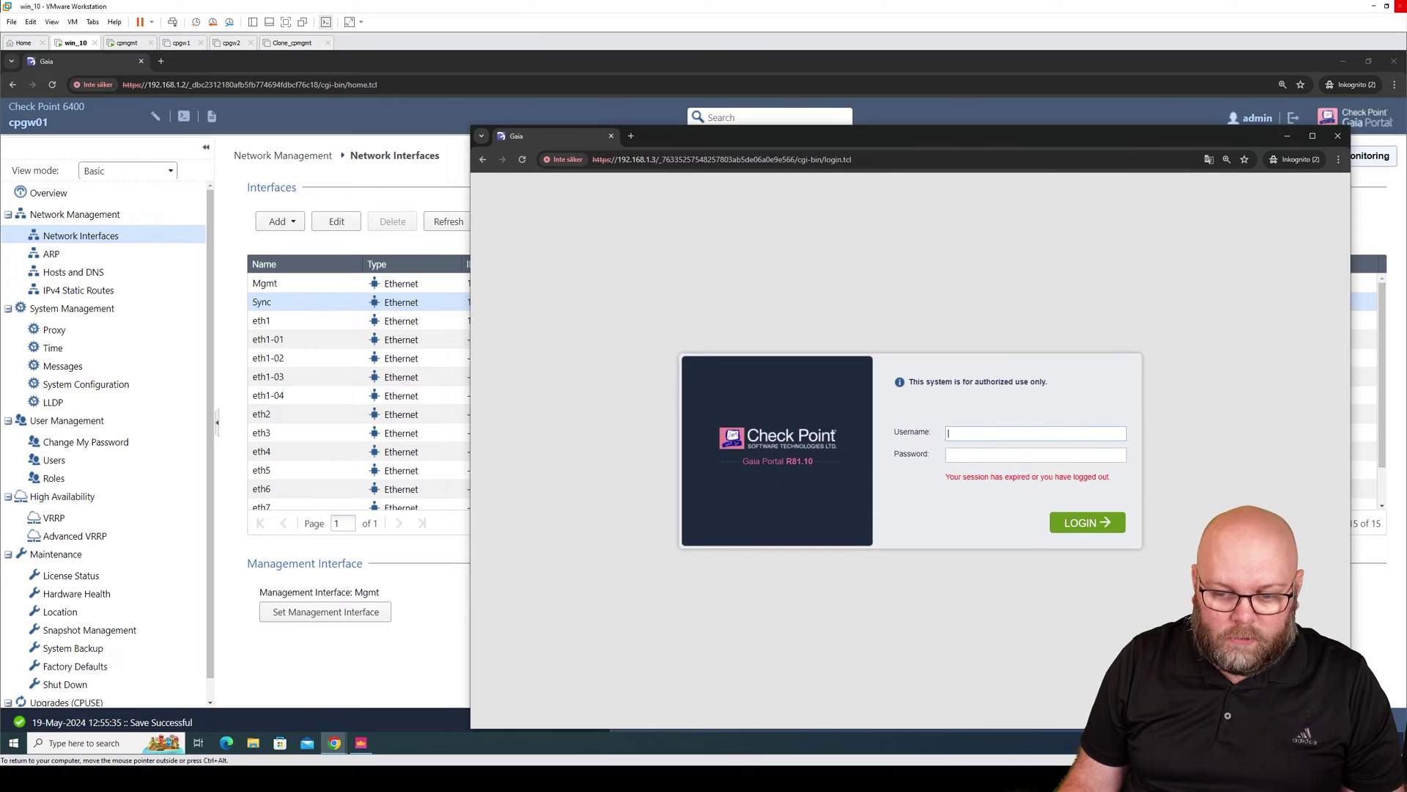
{"action": "type", "text": "admin"}
{"action": "key", "text": "Tab"}
{"action": "type", "text": "vpn123"}
{"action": "key", "text": "Return"}
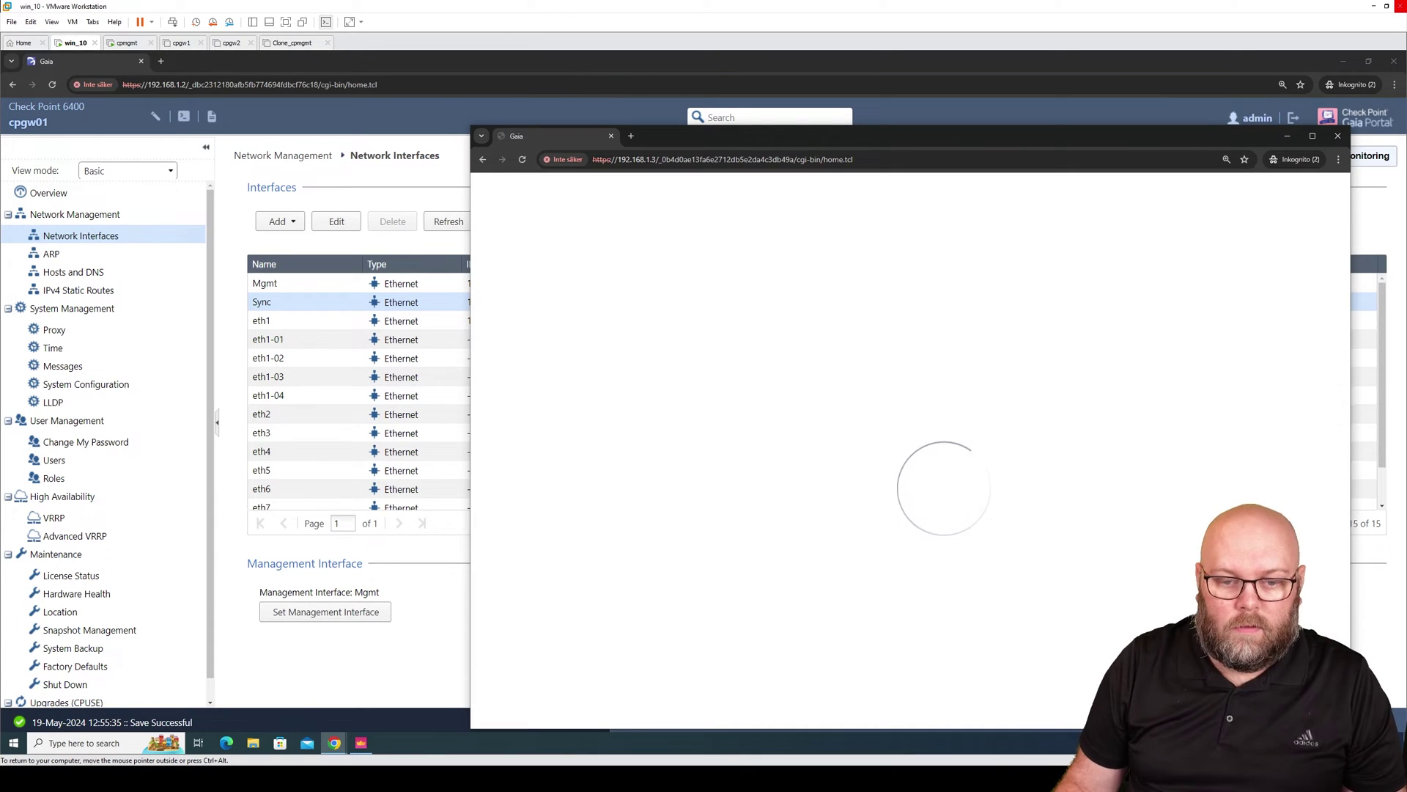
Override cpgw02's configuration lock and open its Sync interface settings from Network Interfaces.
{"action": "left_click", "coordinate": [732, 215]}
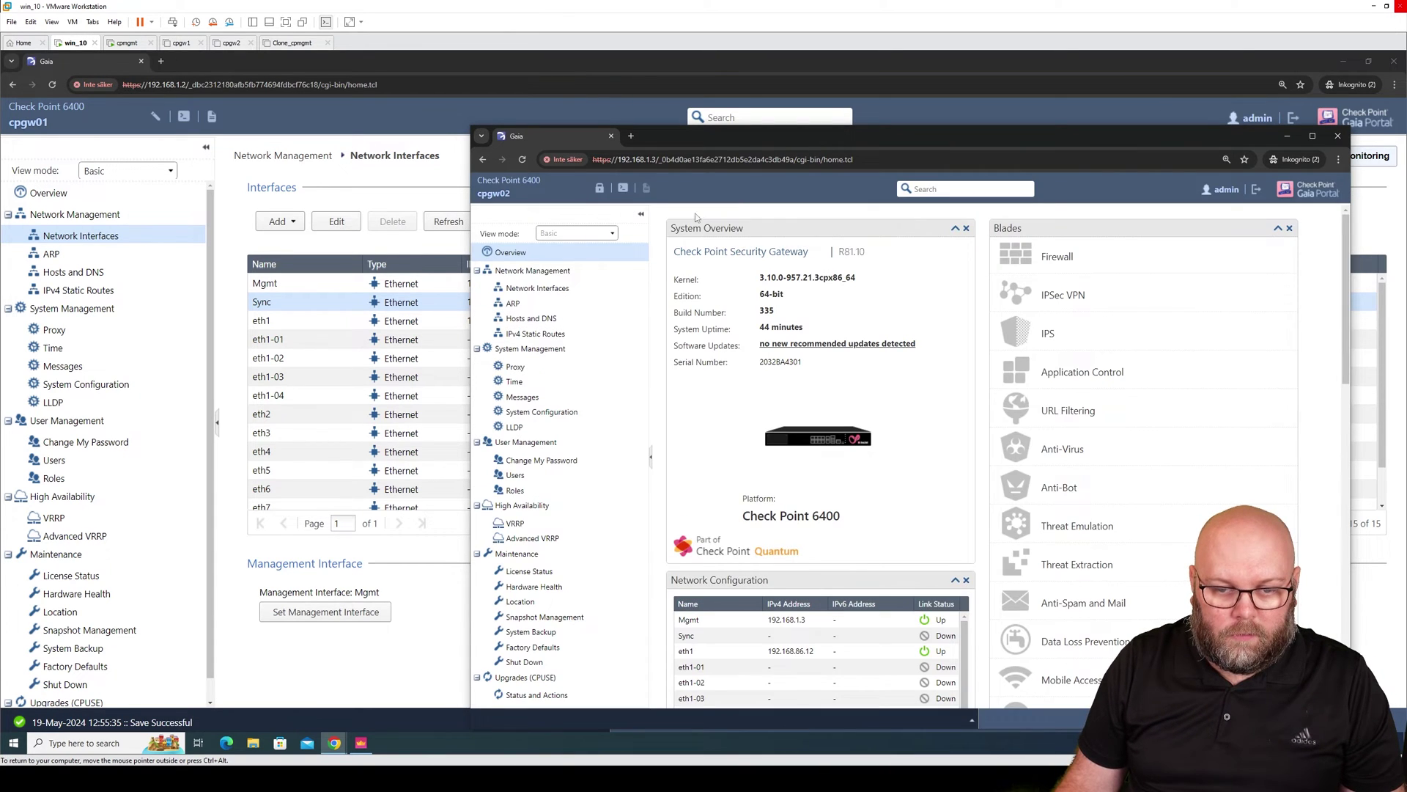
{"action": "left_click", "coordinate": [600, 188]}
{"action": "left_click", "coordinate": [881, 480]}
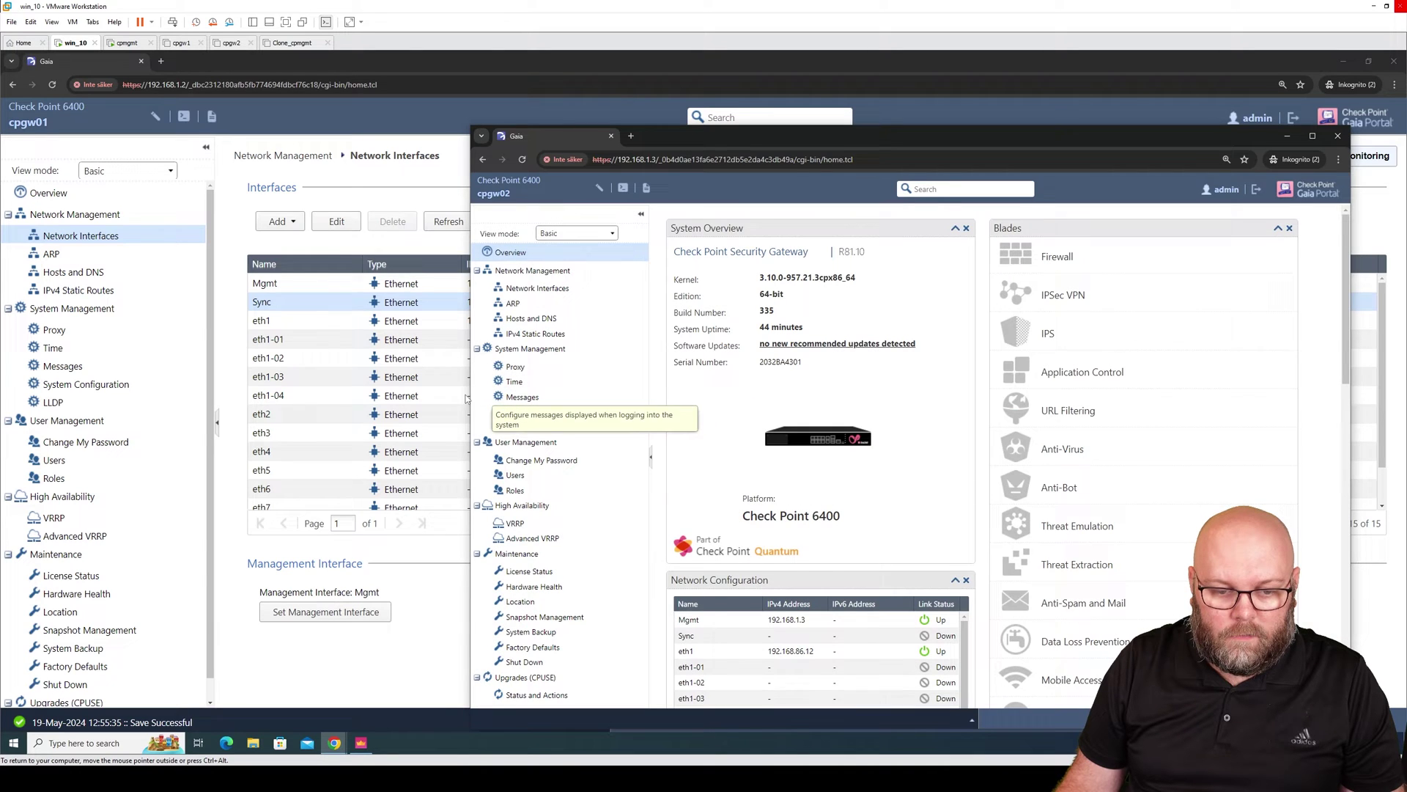
{"action": "left_click_drag", "start_coordinate": [472, 396], "coordinate": [274, 395]}
{"action": "left_click", "coordinate": [332, 288]}
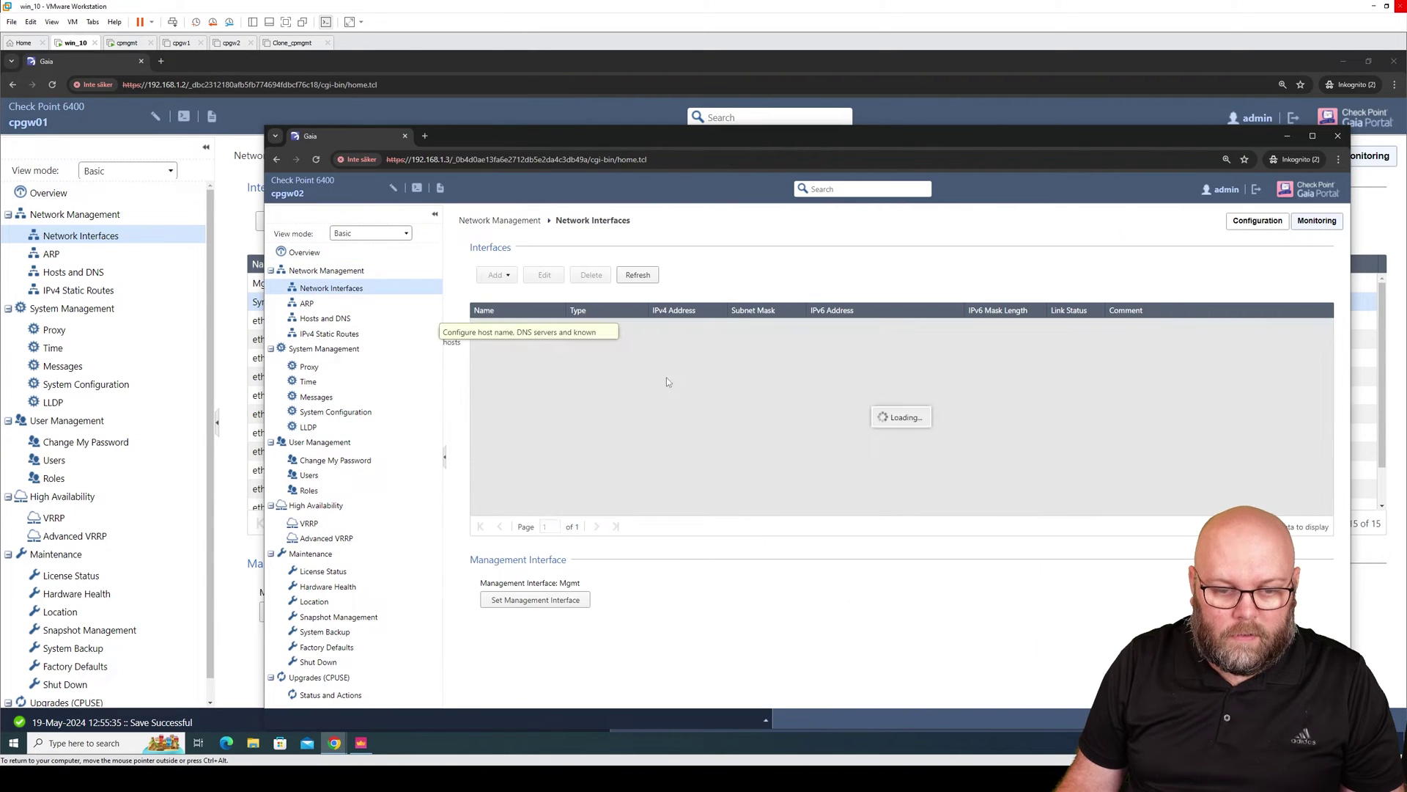
{"action": "left_click", "coordinate": [545, 275]}
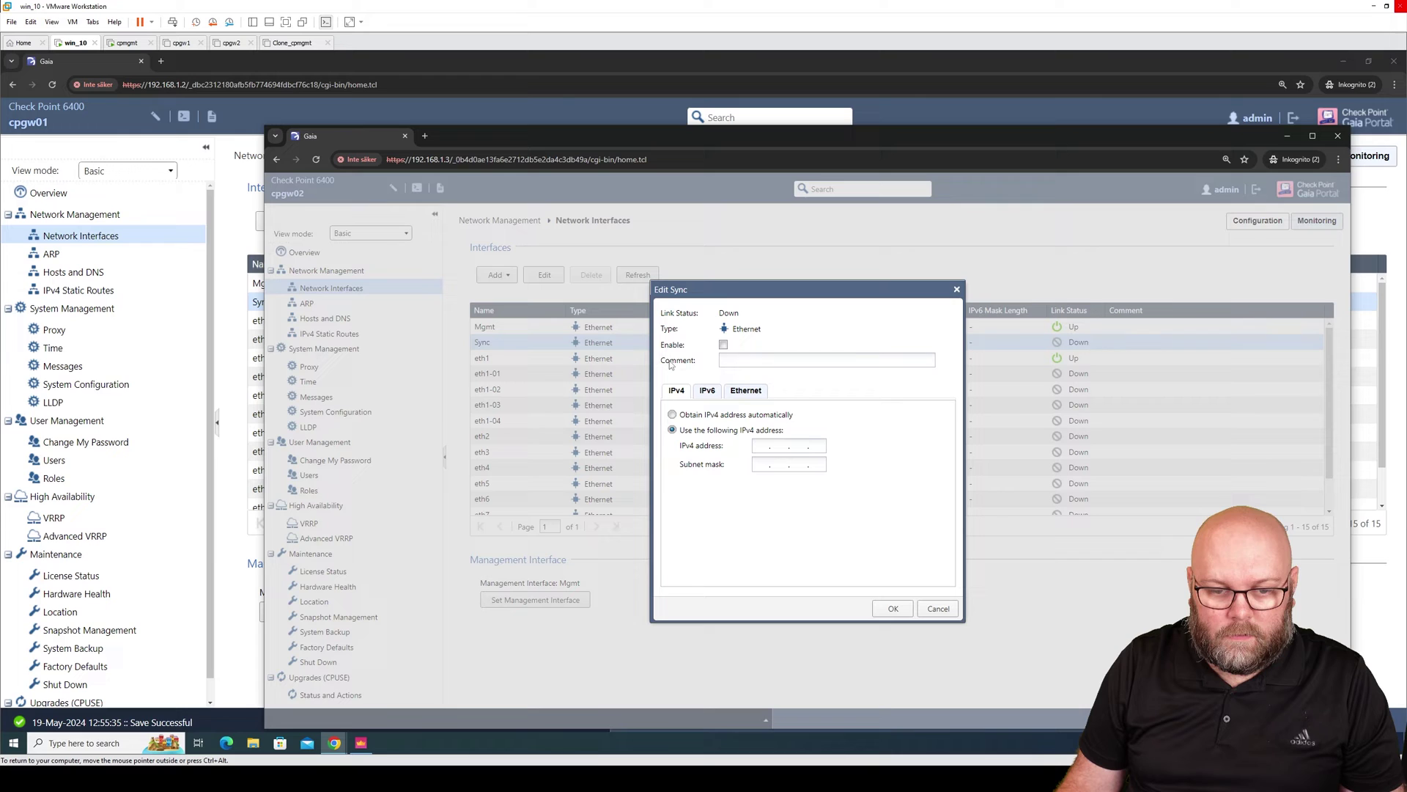
Enter comment 'sync' and begin the 192.168.250 address on cpgw02's Sync interface.
{"action": "type", "text": "sync"}
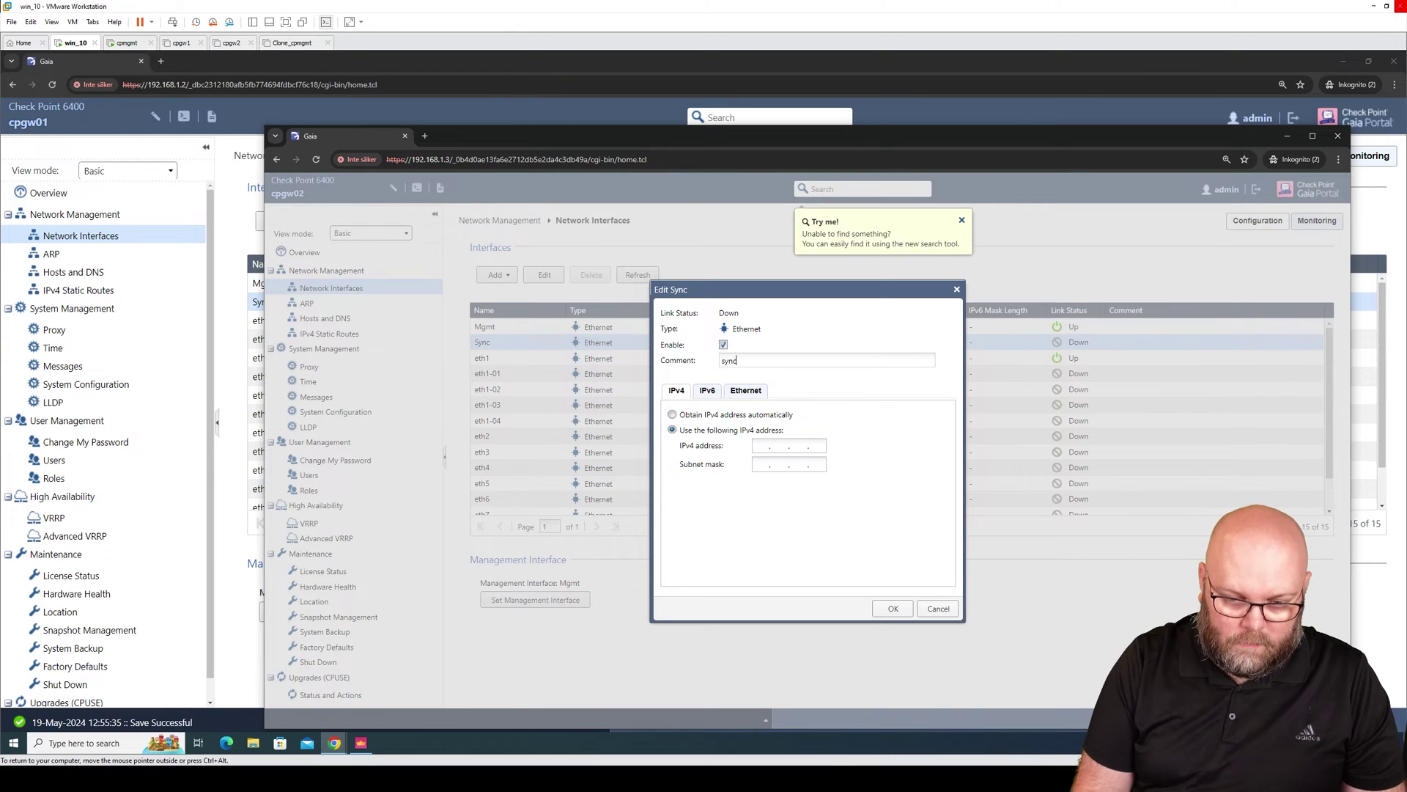
{"action": "left_click", "coordinate": [761, 446]}
{"action": "type", "text": "192.168.250"}
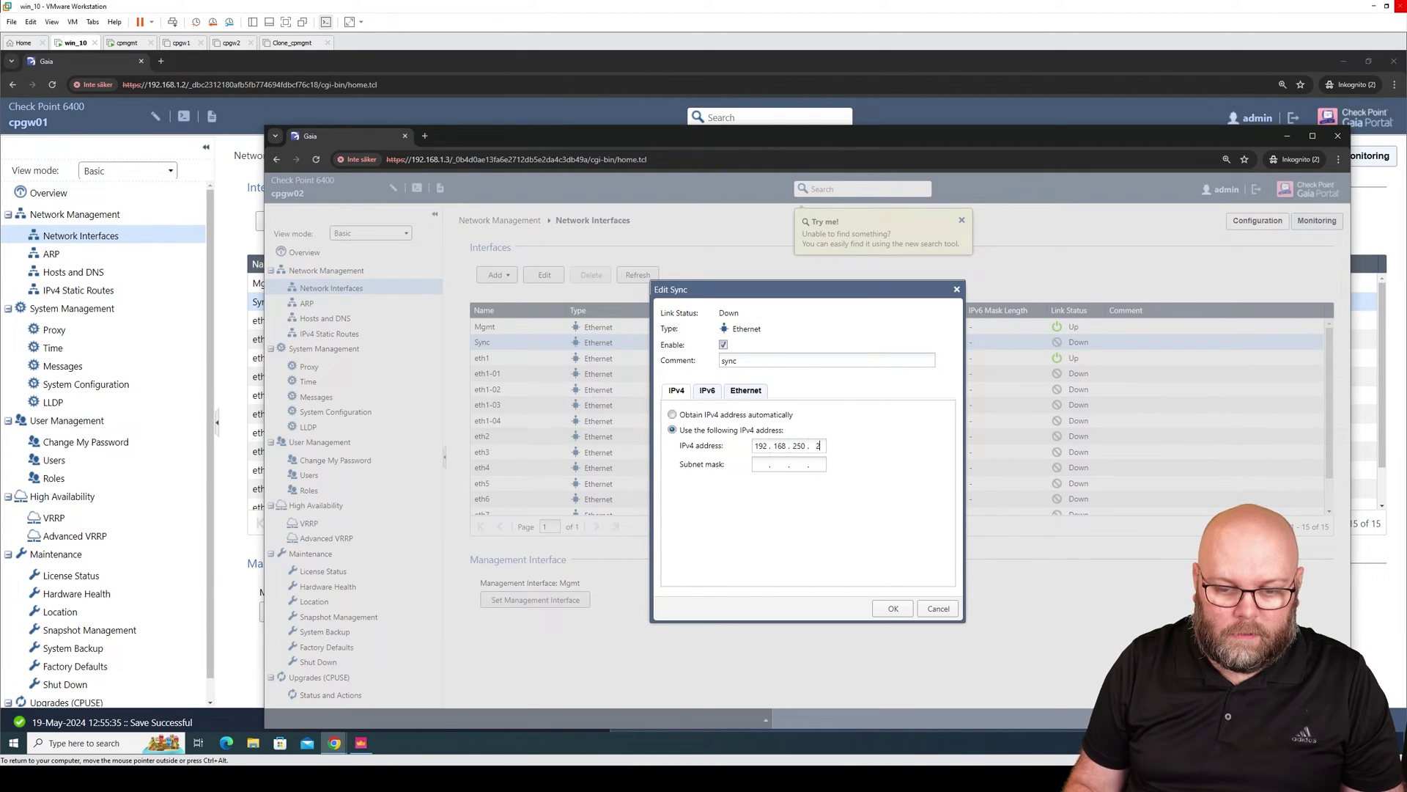
{"action": "left_click_drag", "start_coordinate": [989, 143], "coordinate": [960, 97]}
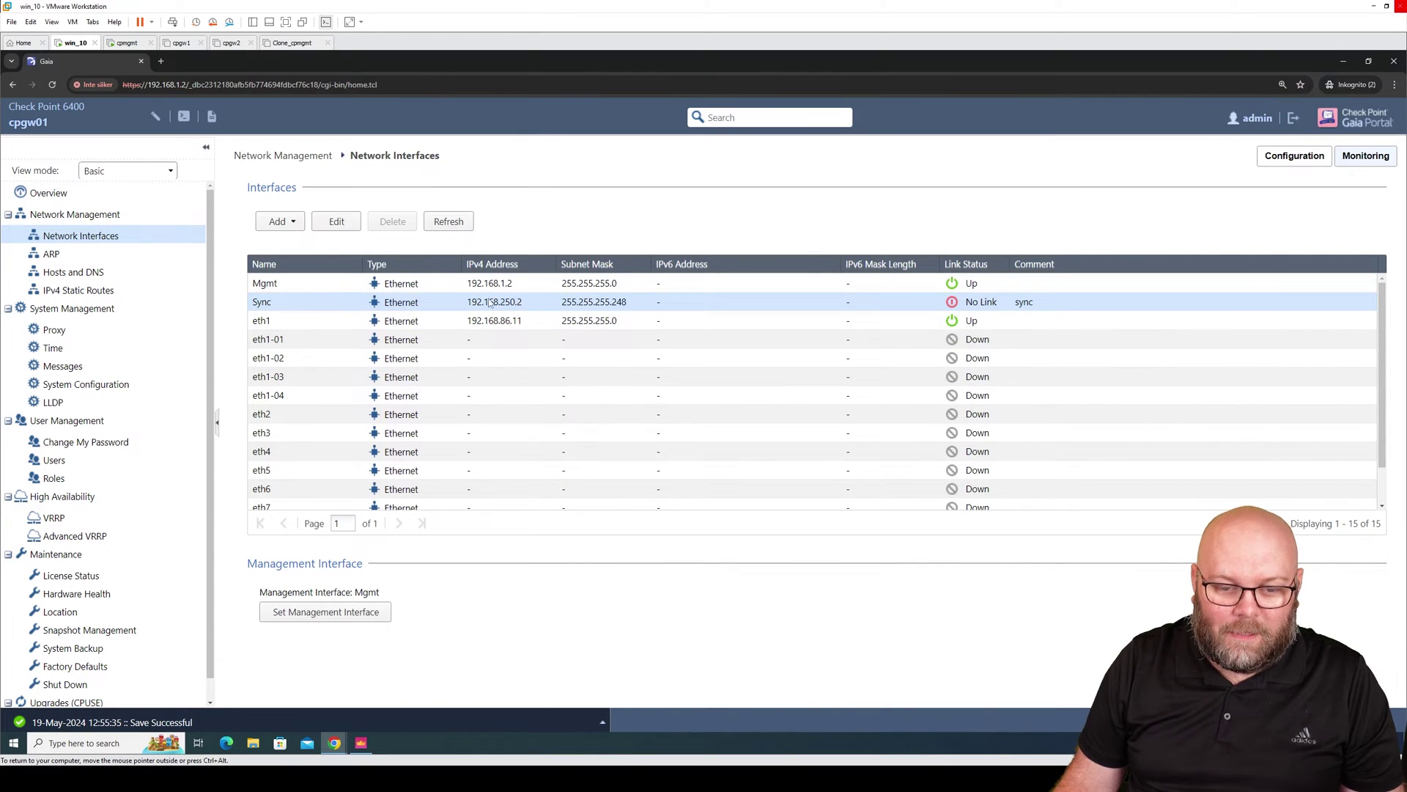
Change cpgw01's Sync interface address to 192.168.250.1 and save it.
{"action": "left_click", "coordinate": [336, 222]}
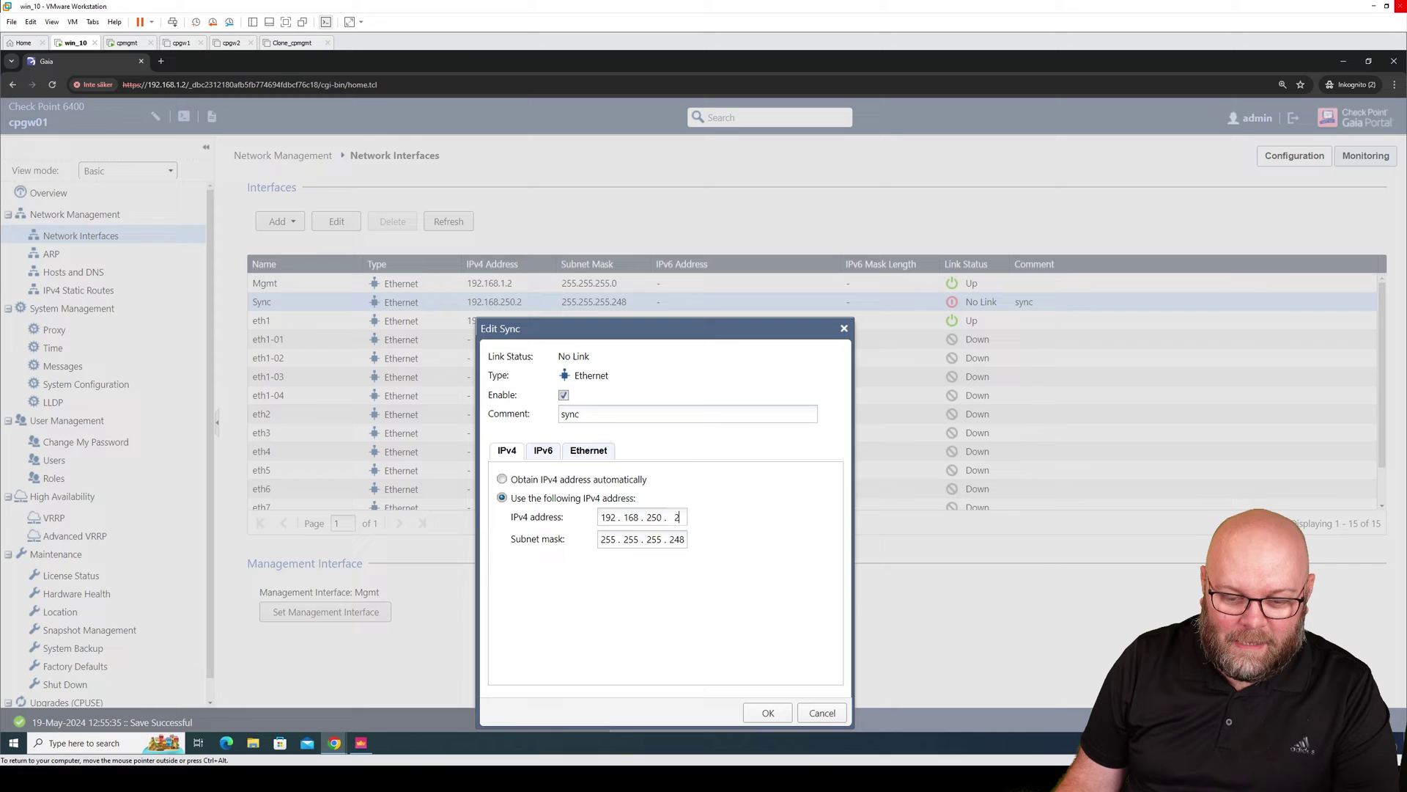
{"action": "key", "text": "BackSpace"}
{"action": "type", "text": "1"}
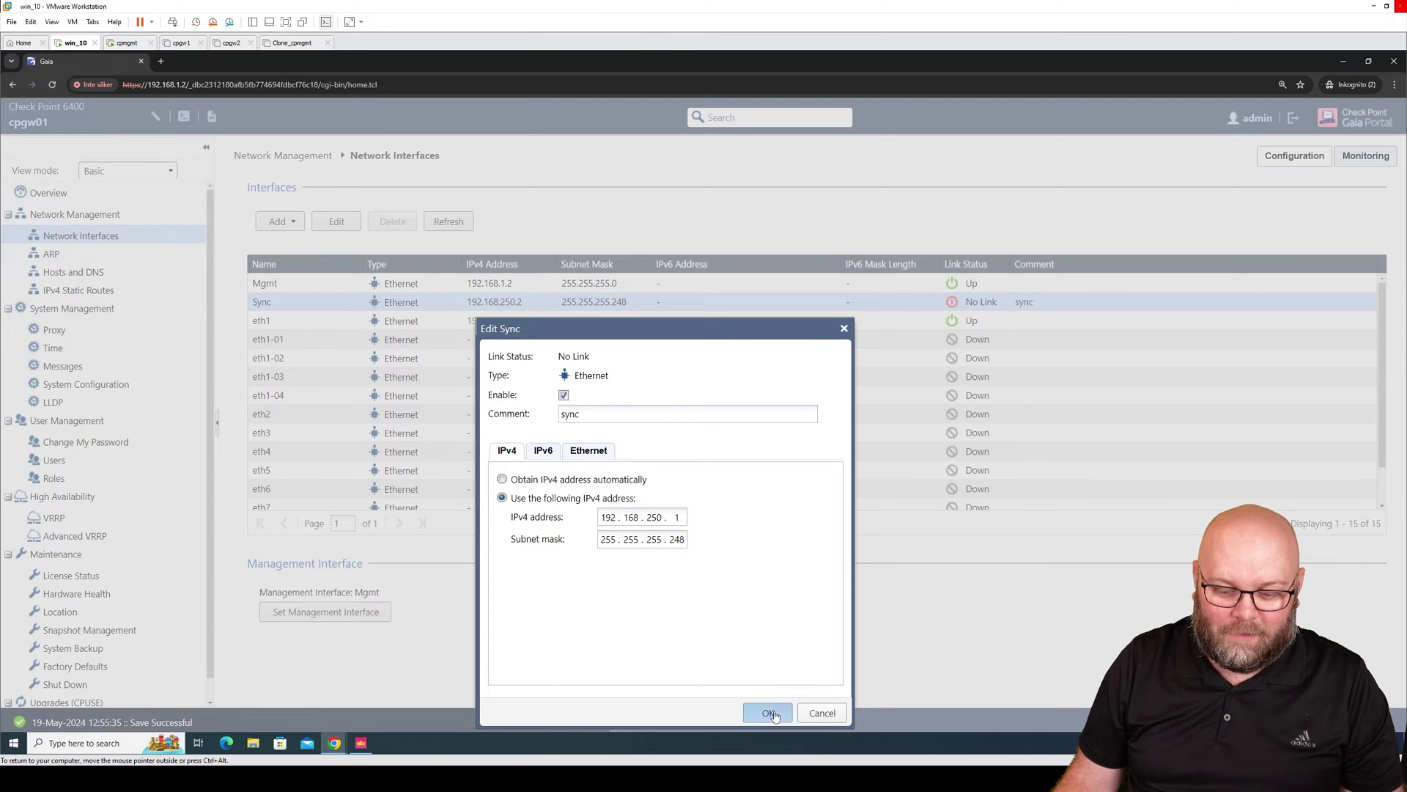
{"action": "left_click", "coordinate": [770, 713]}
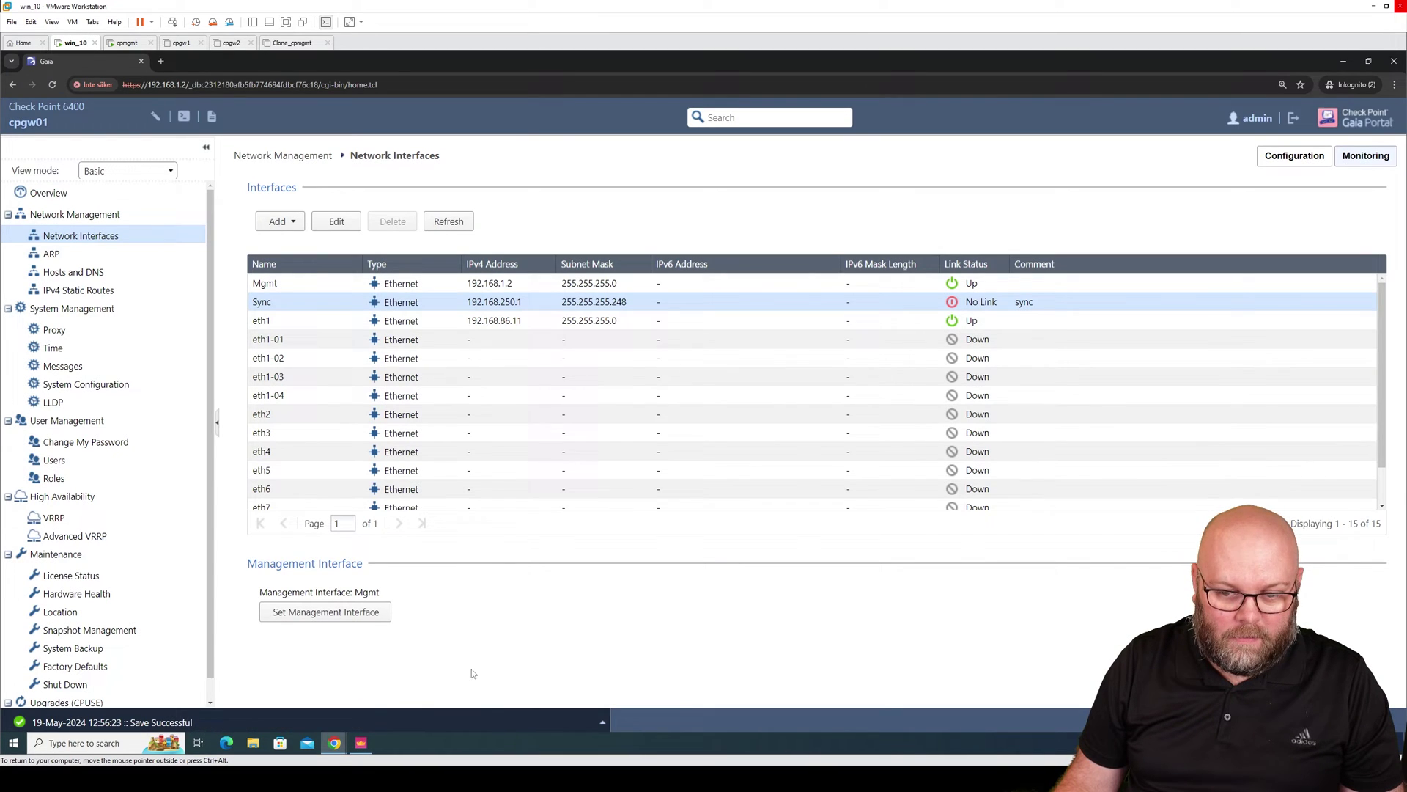
Save cpgw02's Sync interface with mask 255.255.255.240 and refresh the interfaces table.
{"action": "mouse_move", "coordinate": [334, 743]}
{"action": "left_click", "coordinate": [308, 711]}
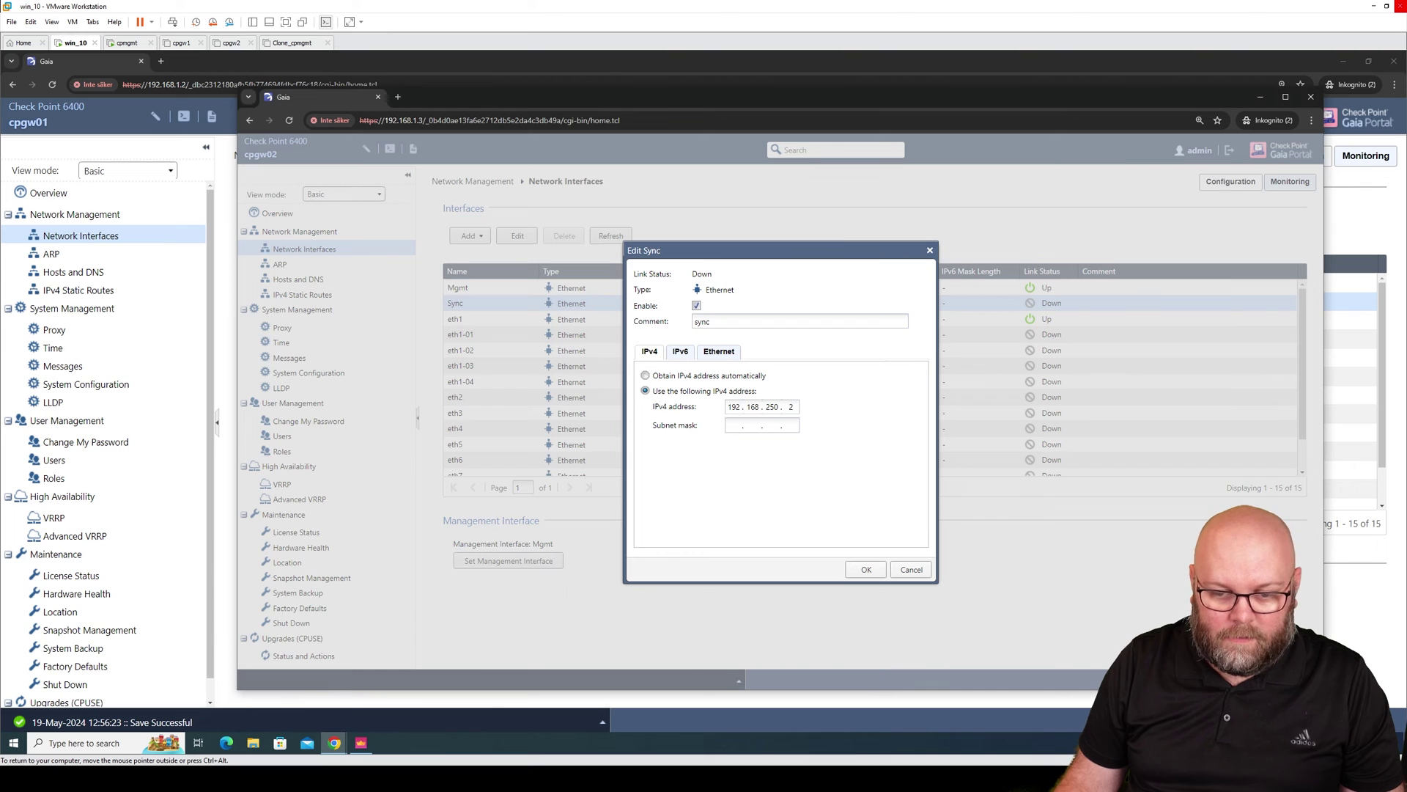
{"action": "type", "text": "255.255.255.24"}
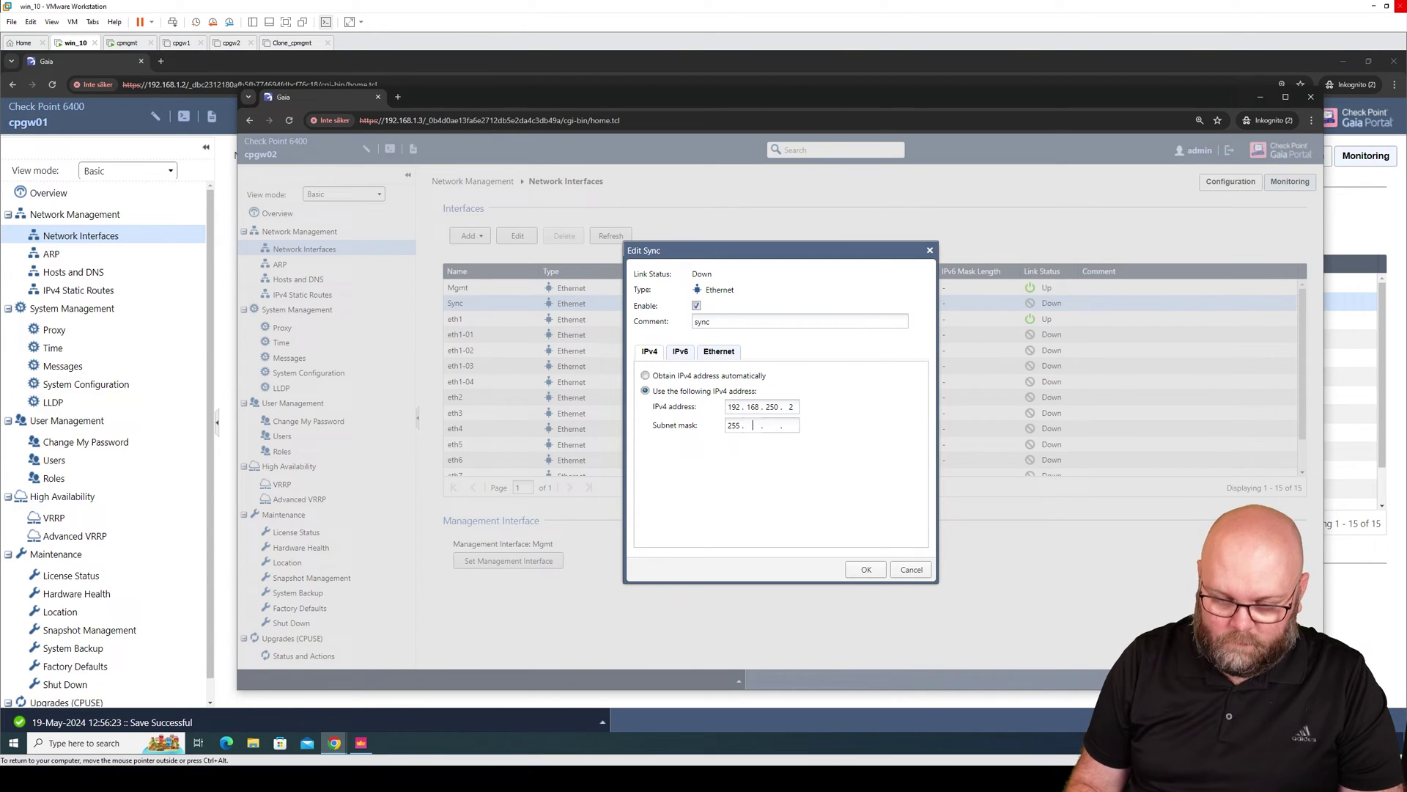
{"action": "type", "text": "0"}
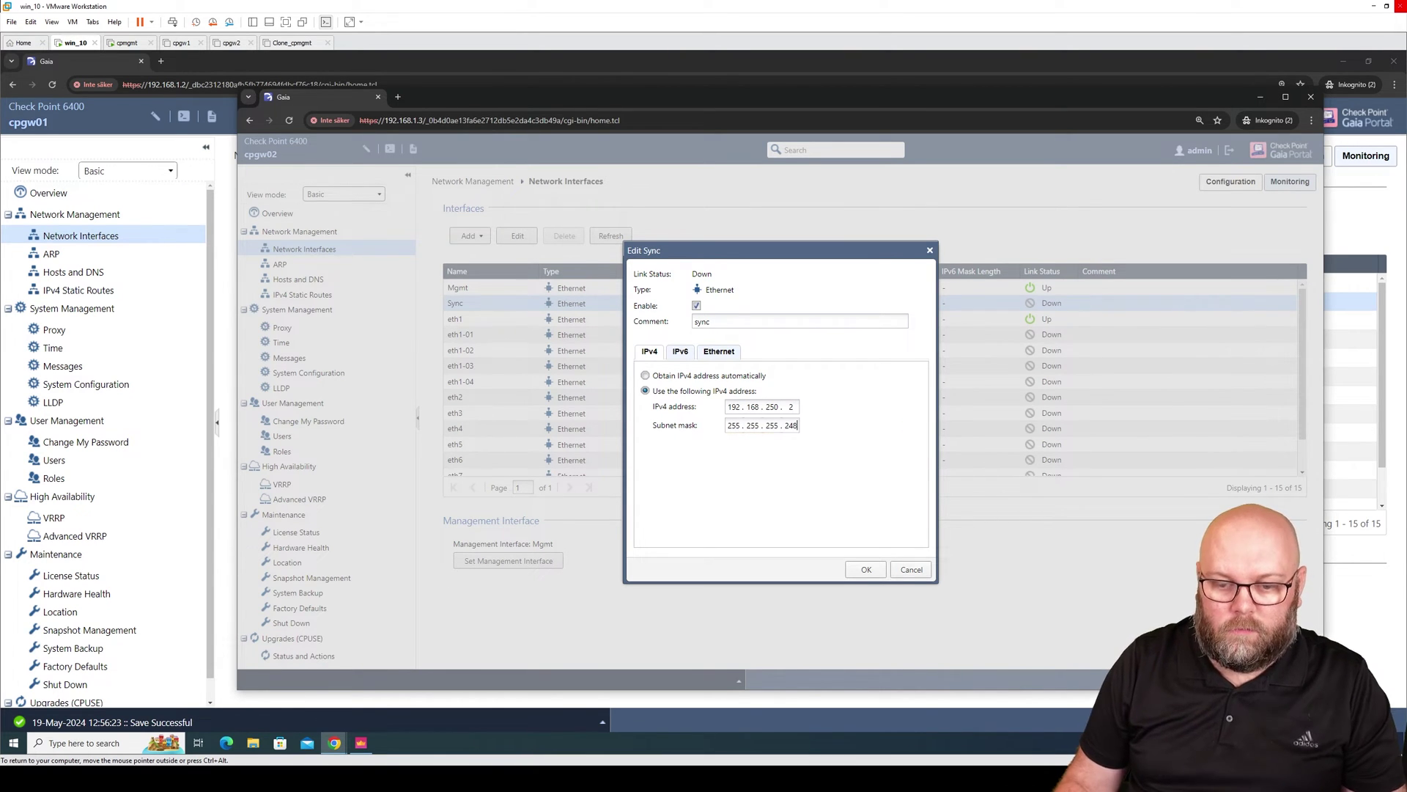
{"action": "left_click", "coordinate": [866, 569]}
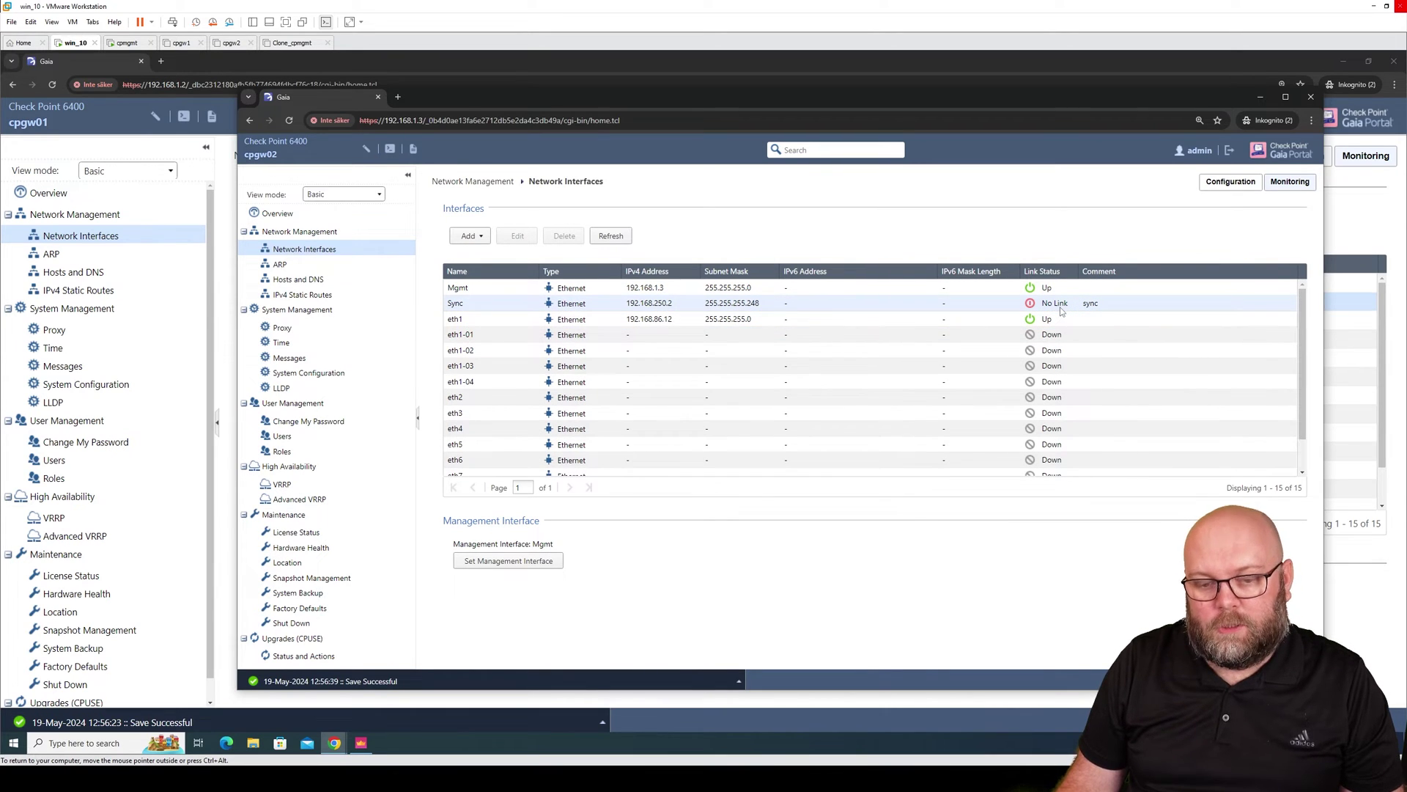
{"action": "left_click", "coordinate": [1056, 323]}
{"action": "left_click", "coordinate": [1051, 309]}
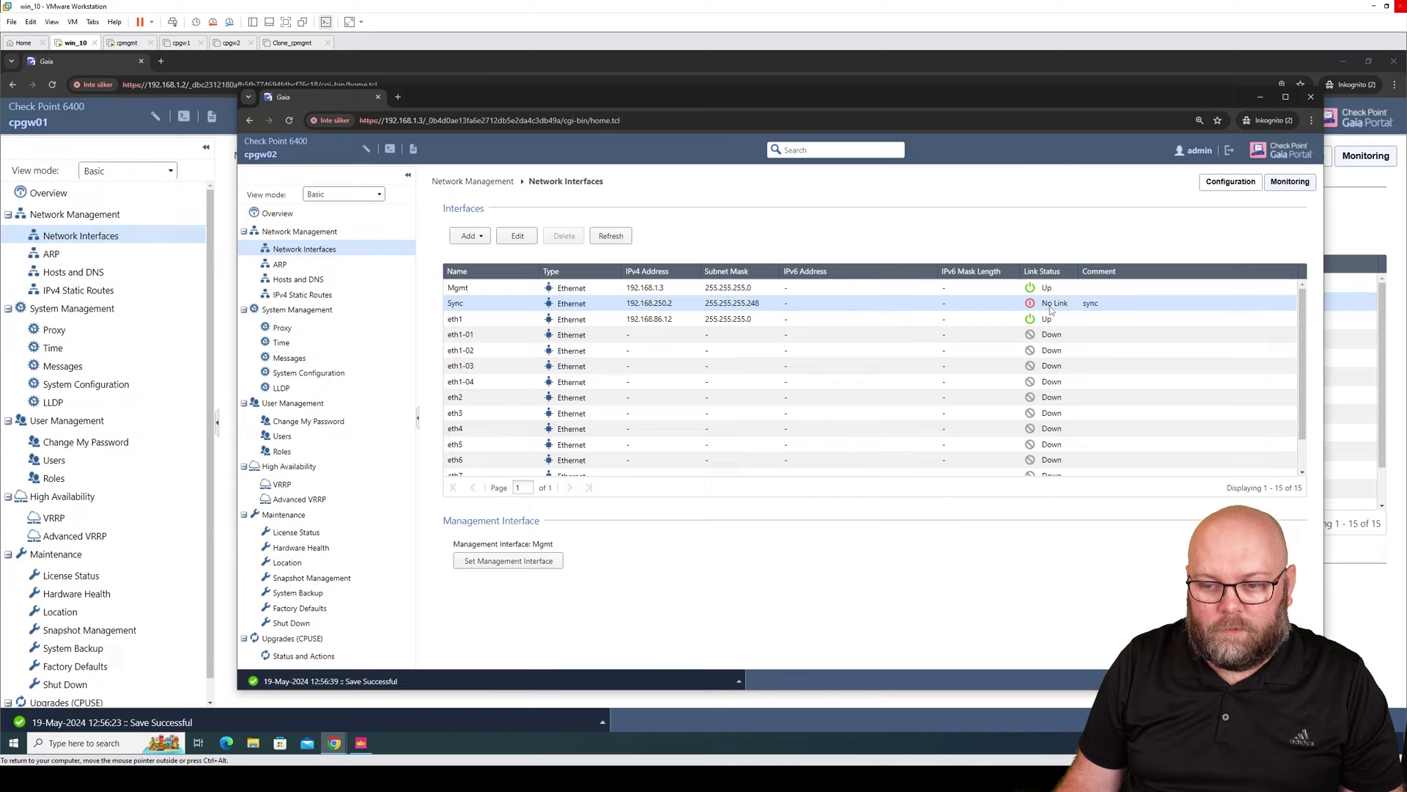
{"action": "left_click", "coordinate": [611, 235]}
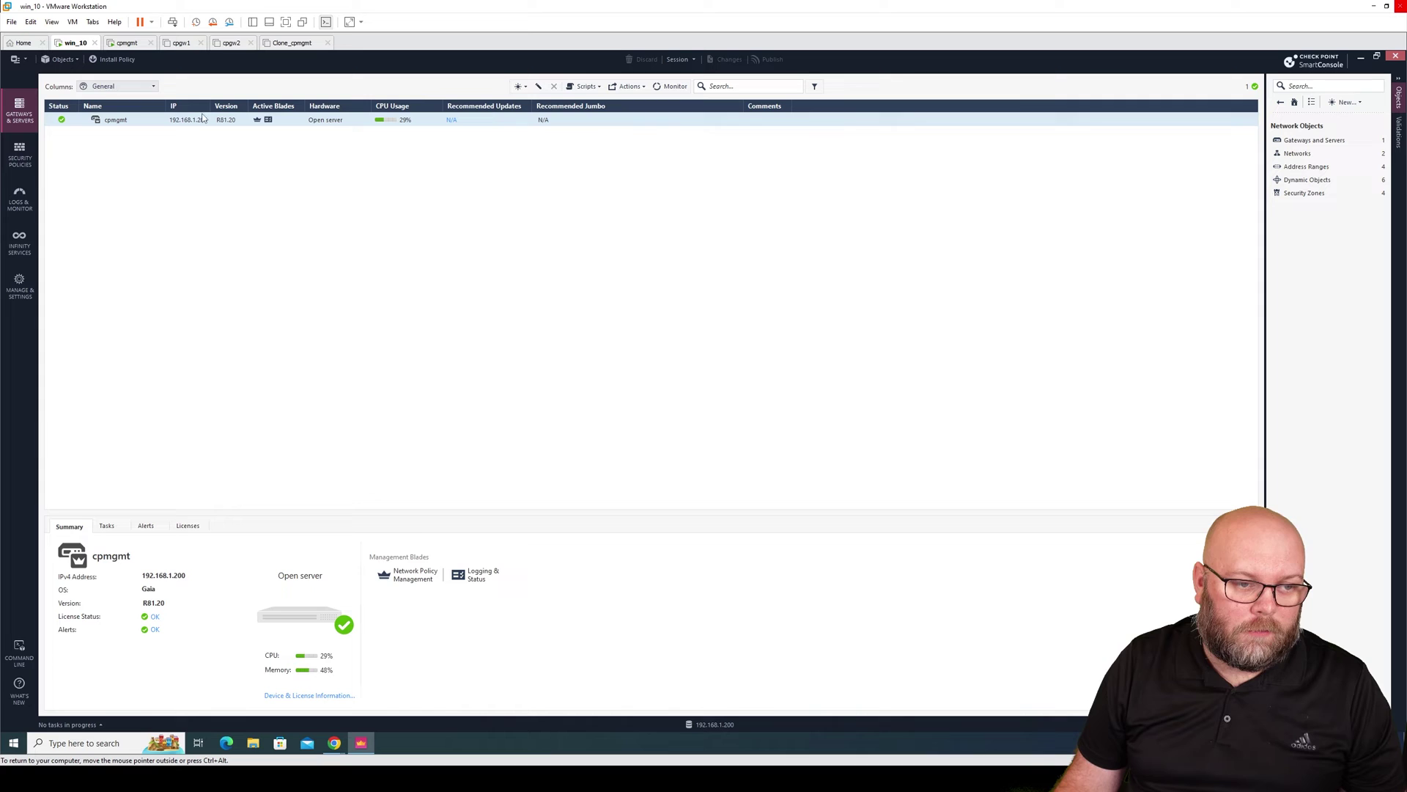
Glance at Security Policies, then return to Gateways & Servers and show the New > Cluster options.
{"action": "left_click", "coordinate": [20, 154]}
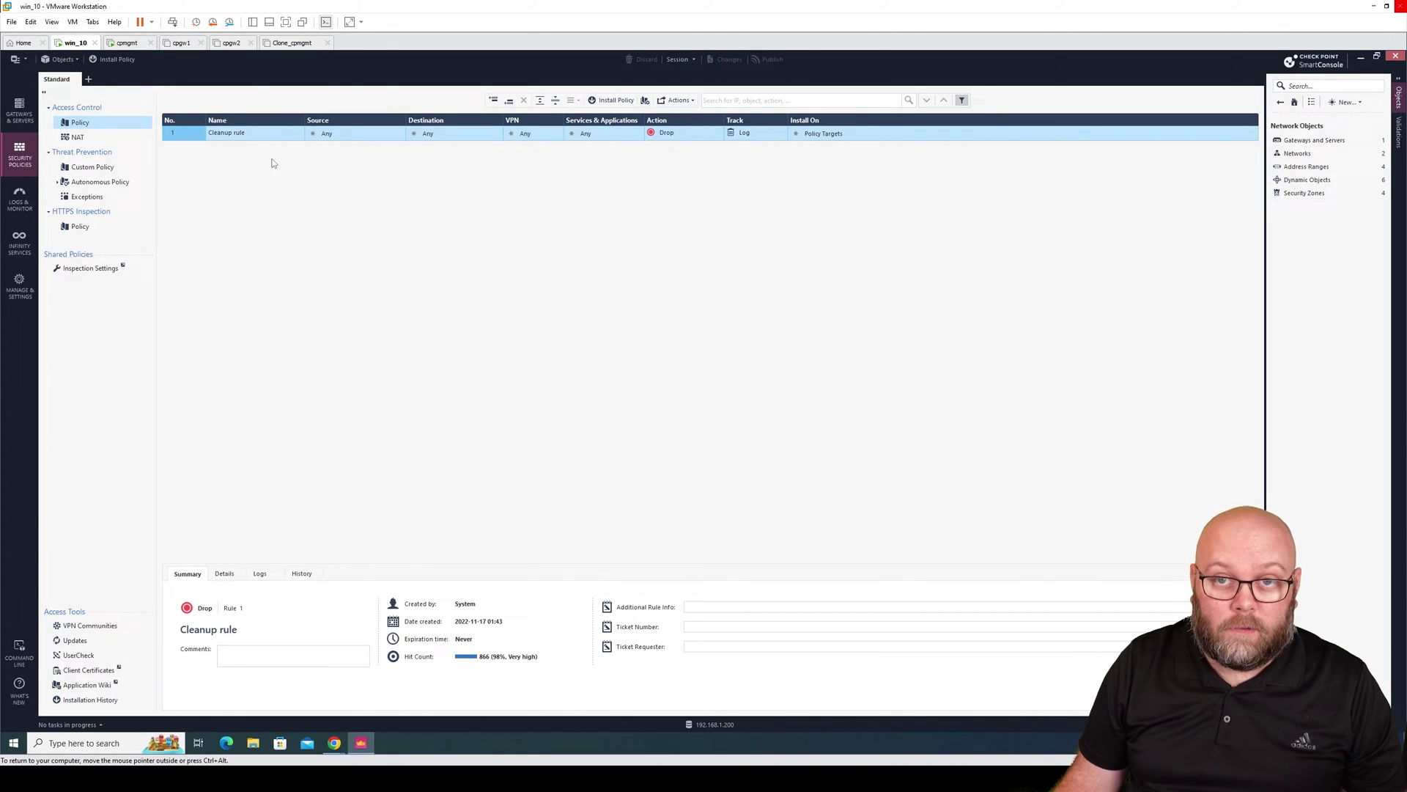
{"action": "left_click", "coordinate": [20, 112]}
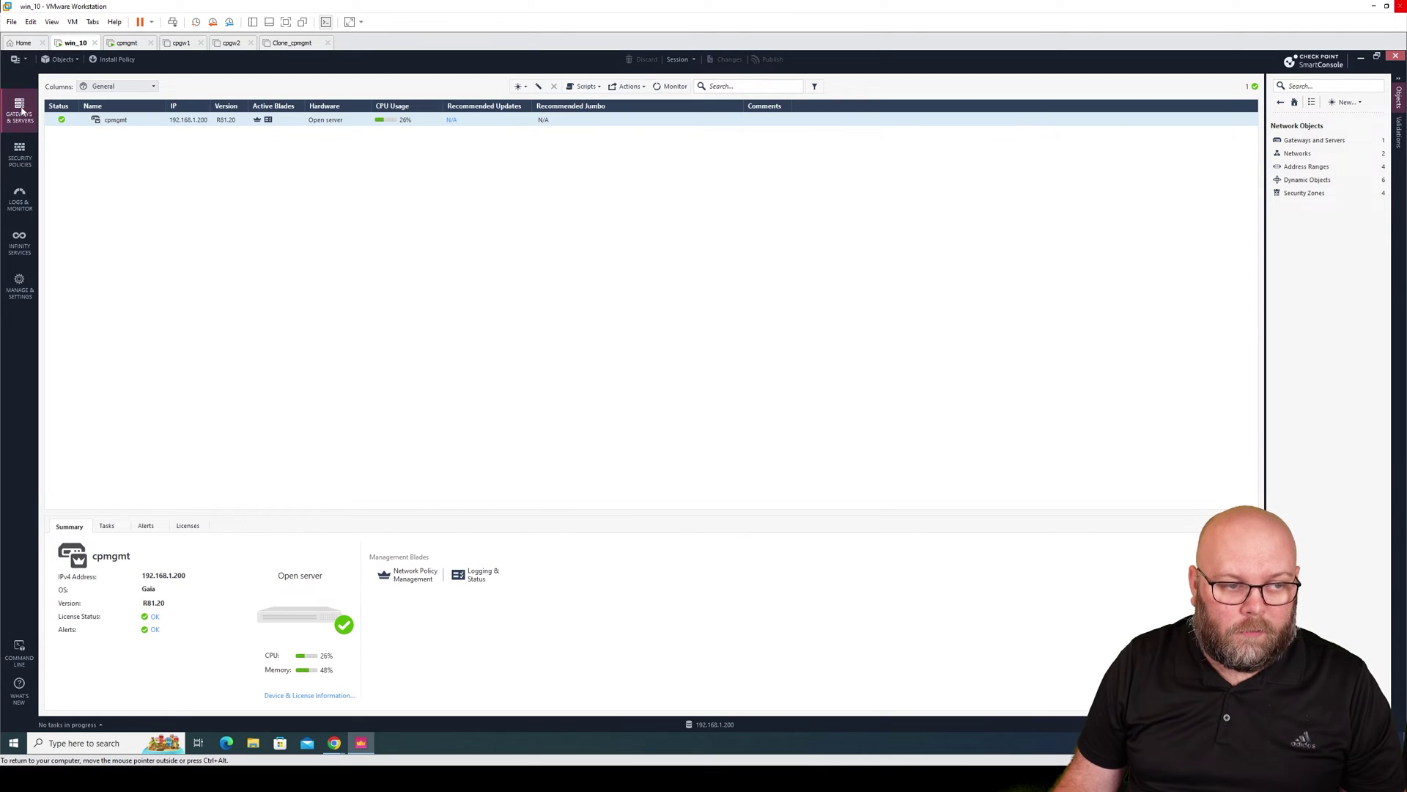
{"action": "left_click", "coordinate": [525, 86]}
{"action": "mouse_move", "coordinate": [510, 120]}
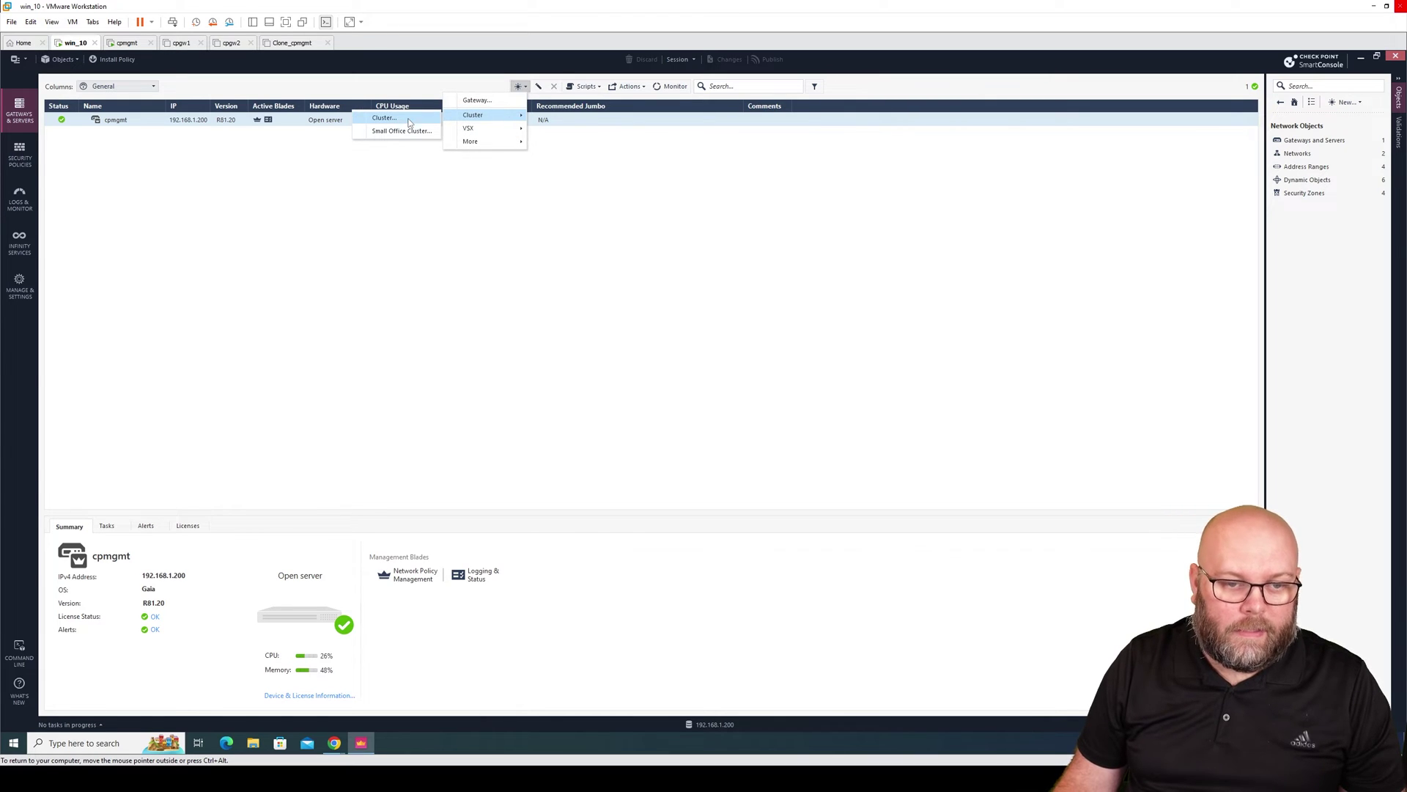
Create Classic Mode cluster cpcluster01 at 192.168.1.1 on 6000 Appliances running R81.10.
{"action": "left_click", "coordinate": [409, 119]}
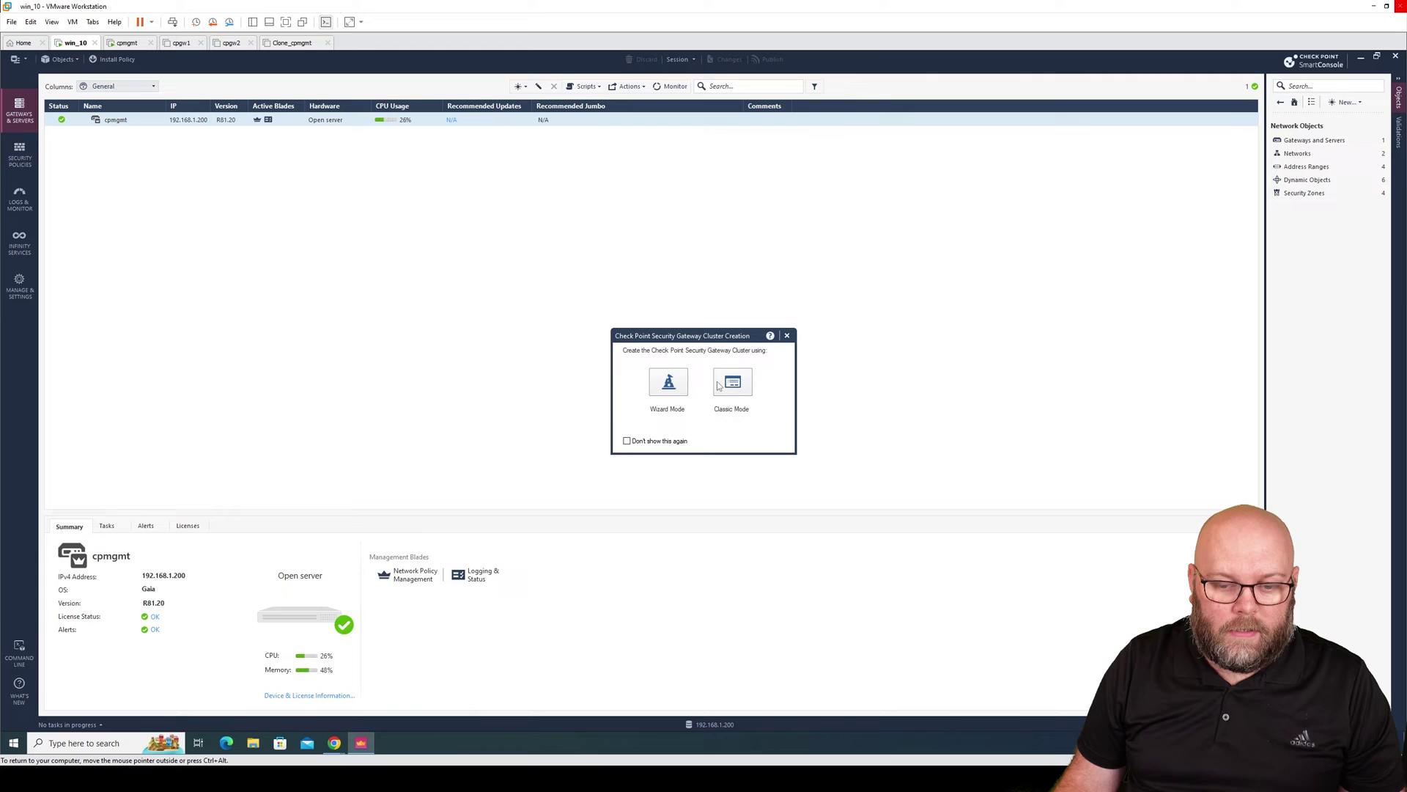
{"action": "left_click", "coordinate": [734, 384]}
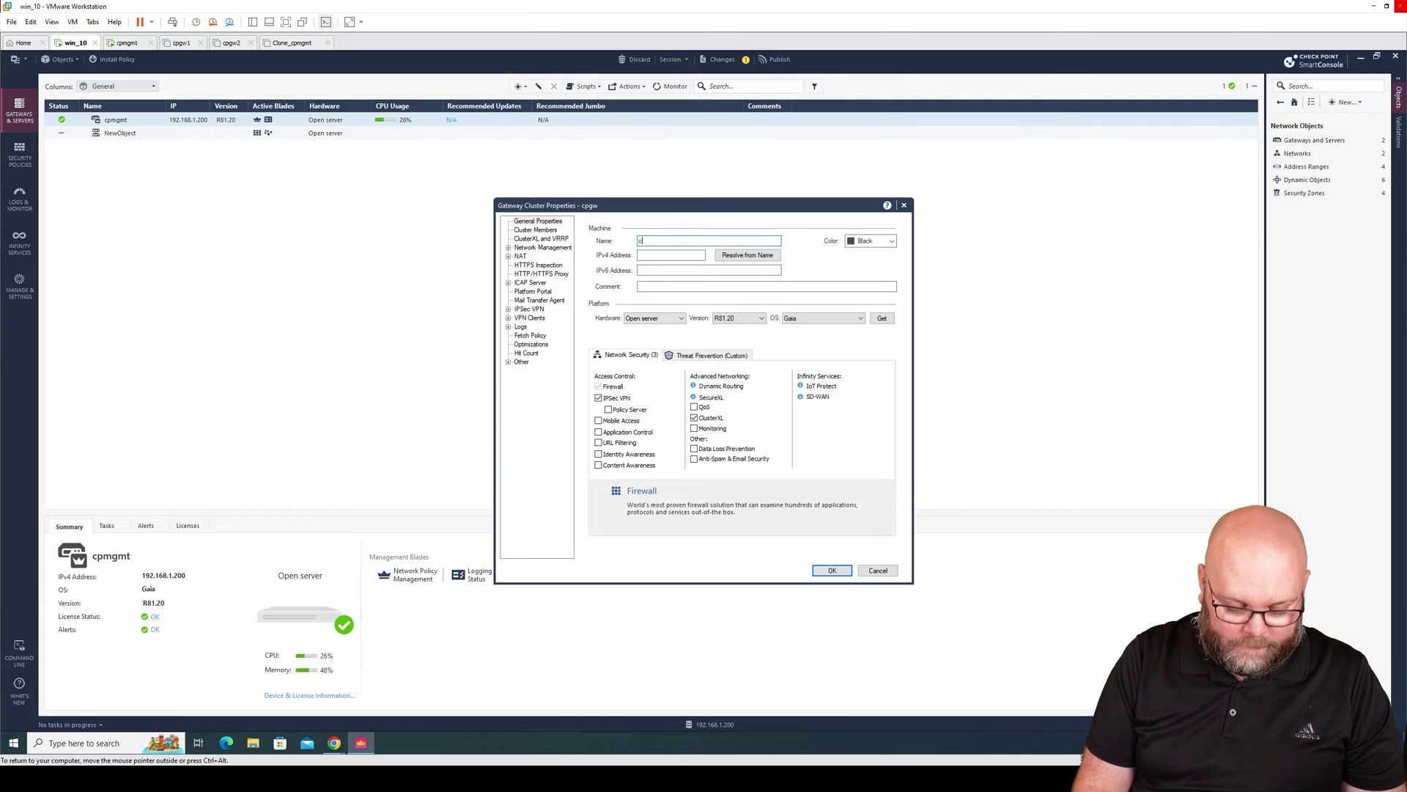
{"action": "type", "text": "cpcluster"}
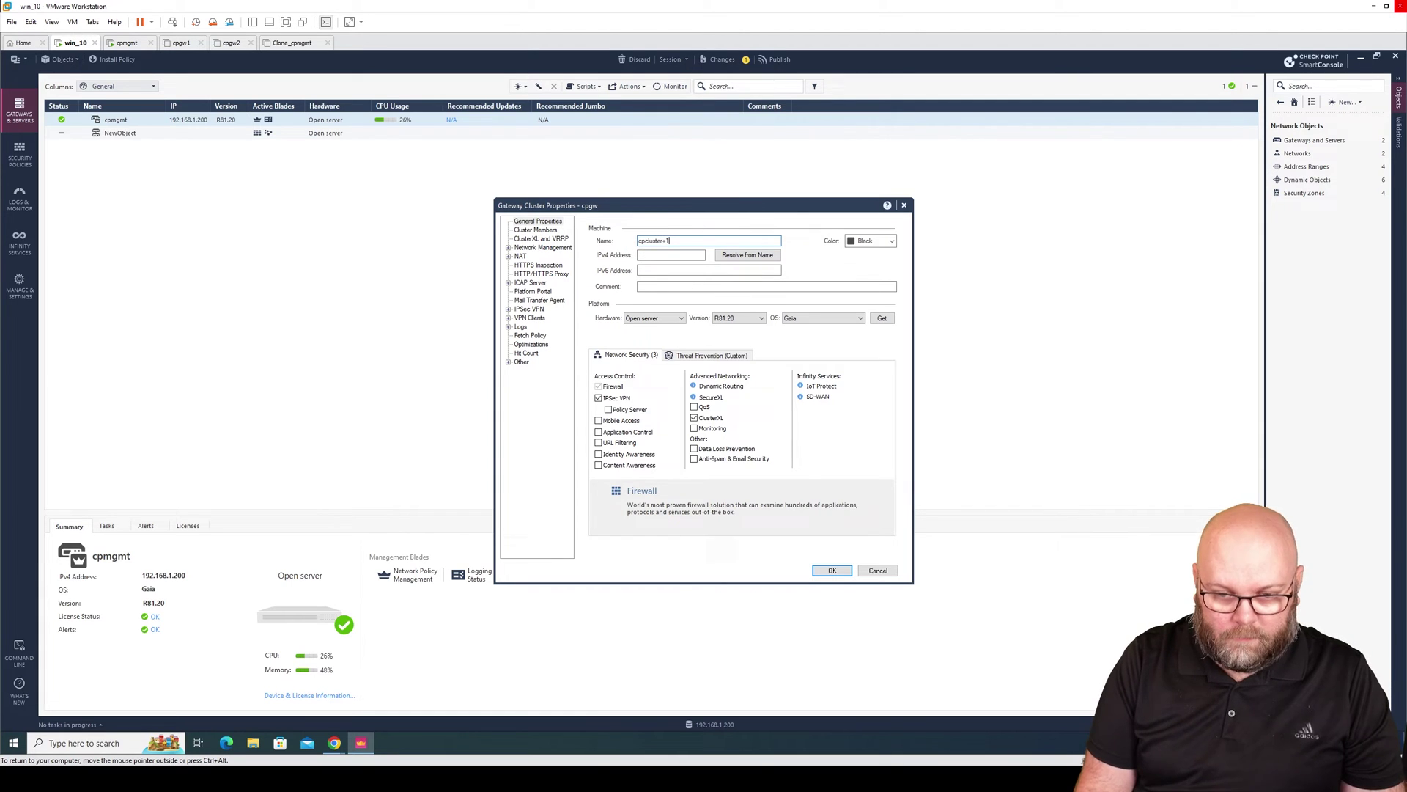
{"action": "type", "text": "01"}
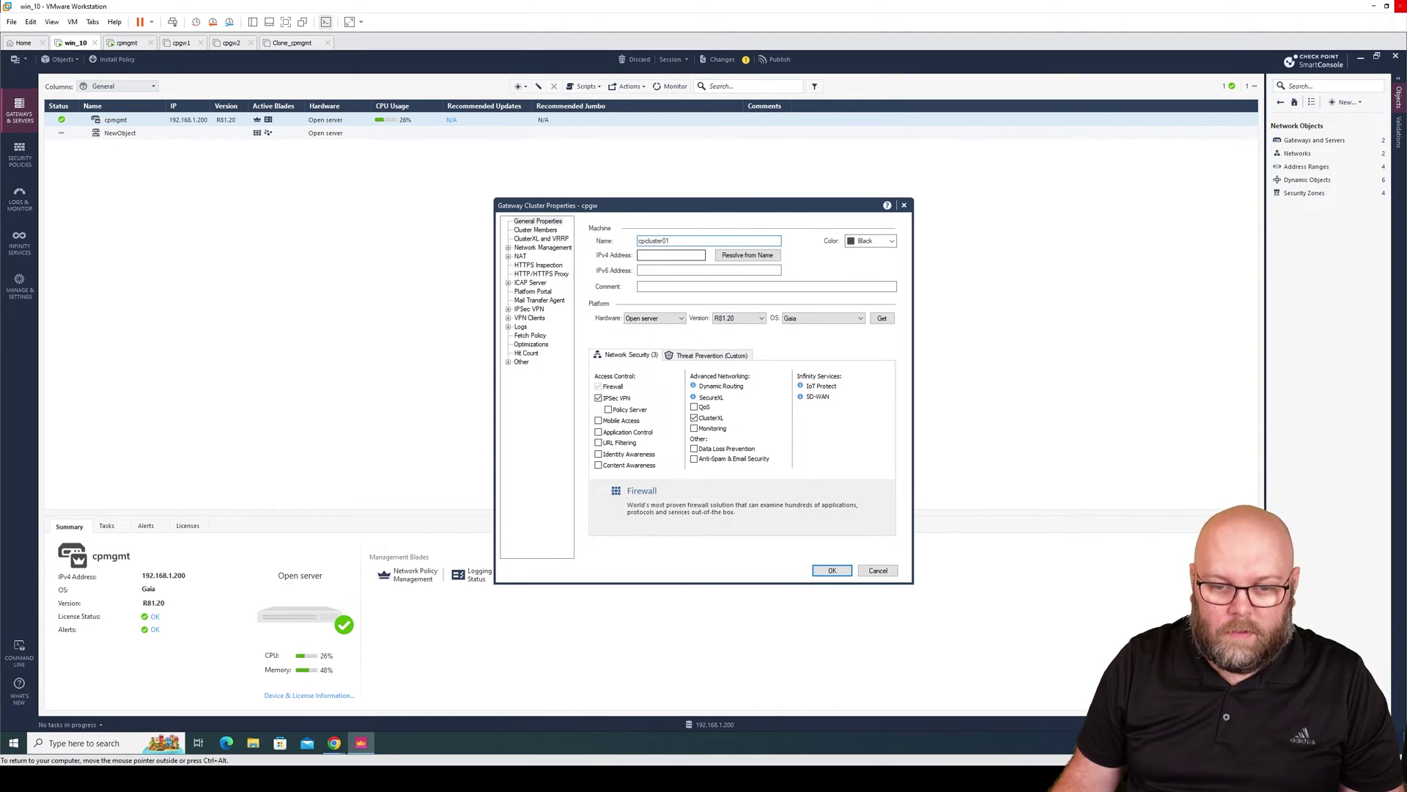
{"action": "key", "text": "Tab"}
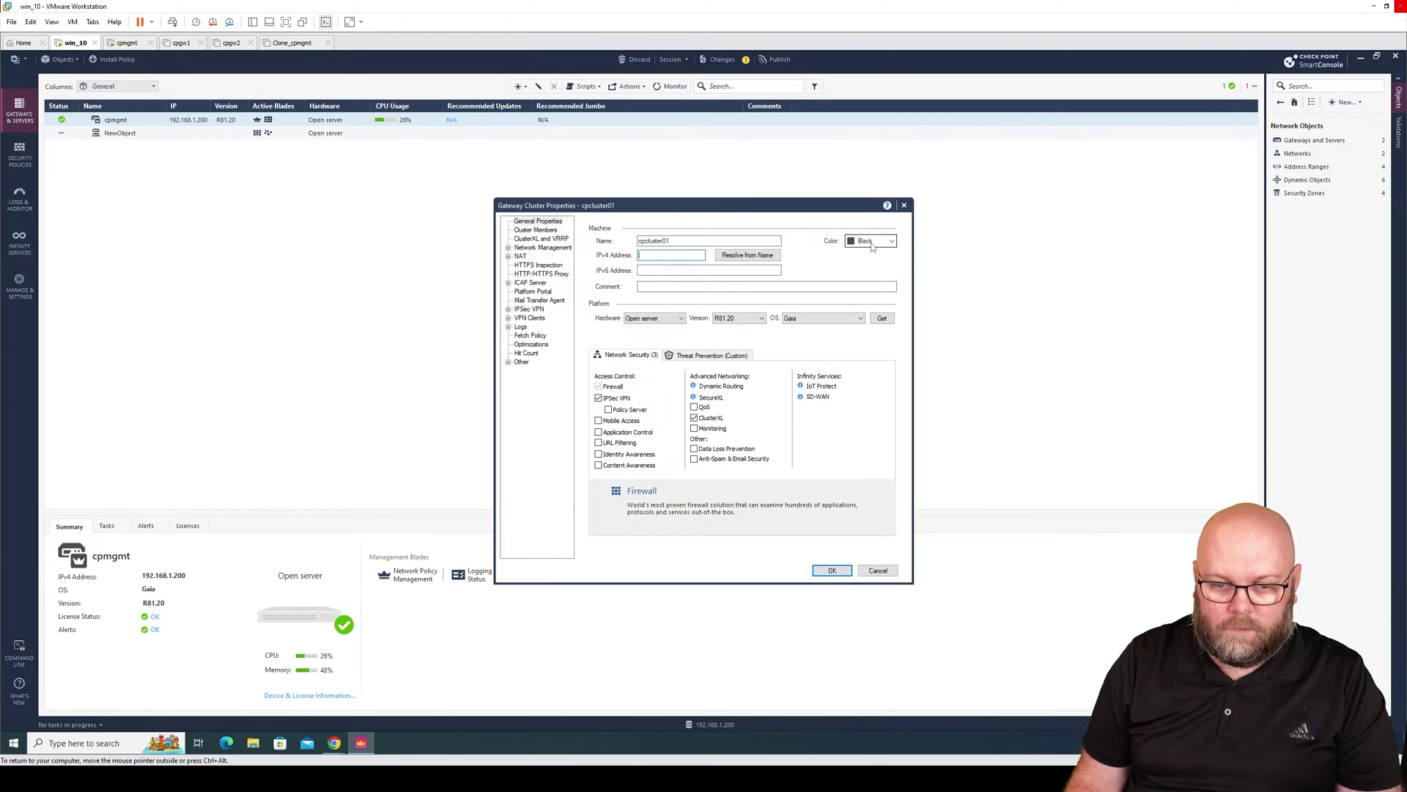
{"action": "type", "text": "192.168.1."}
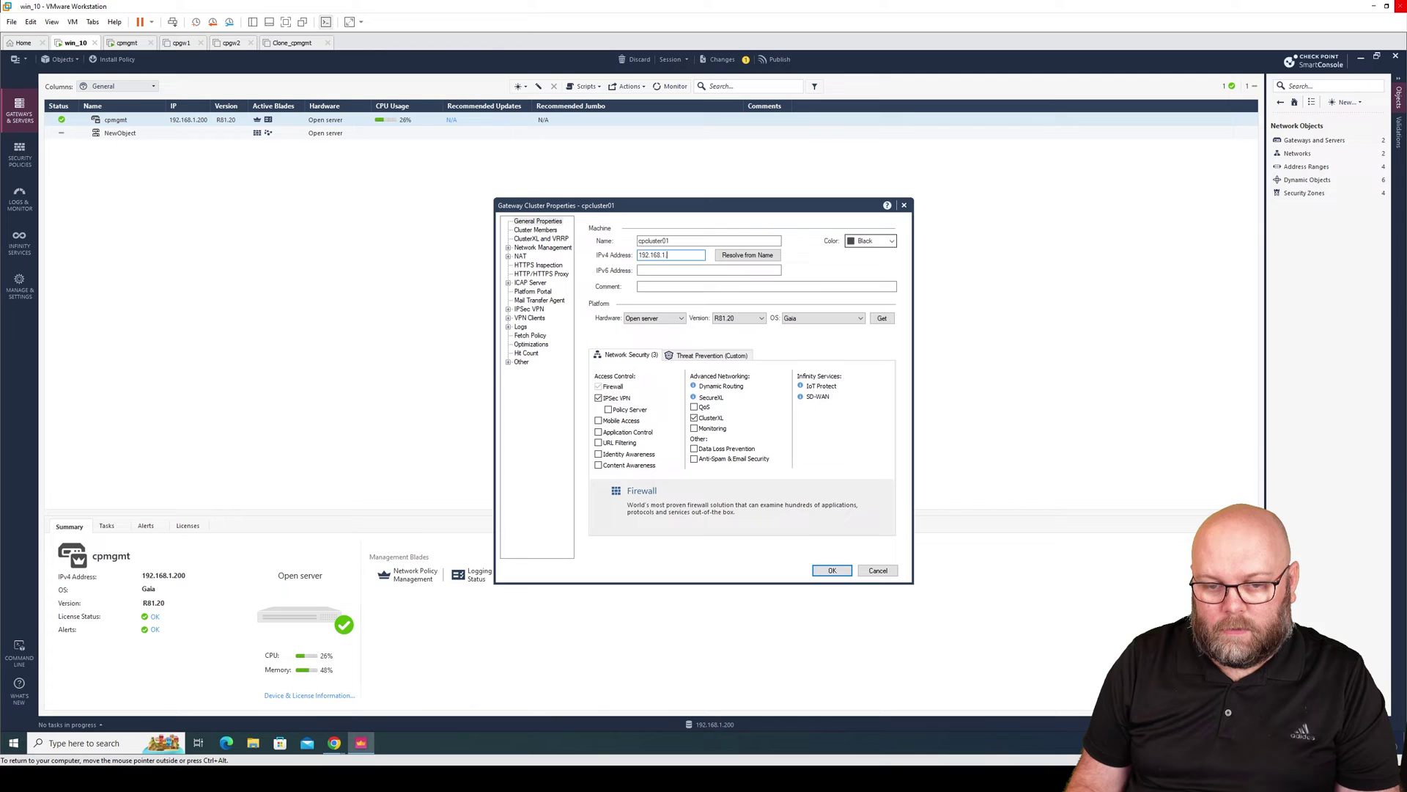
{"action": "type", "text": "1"}
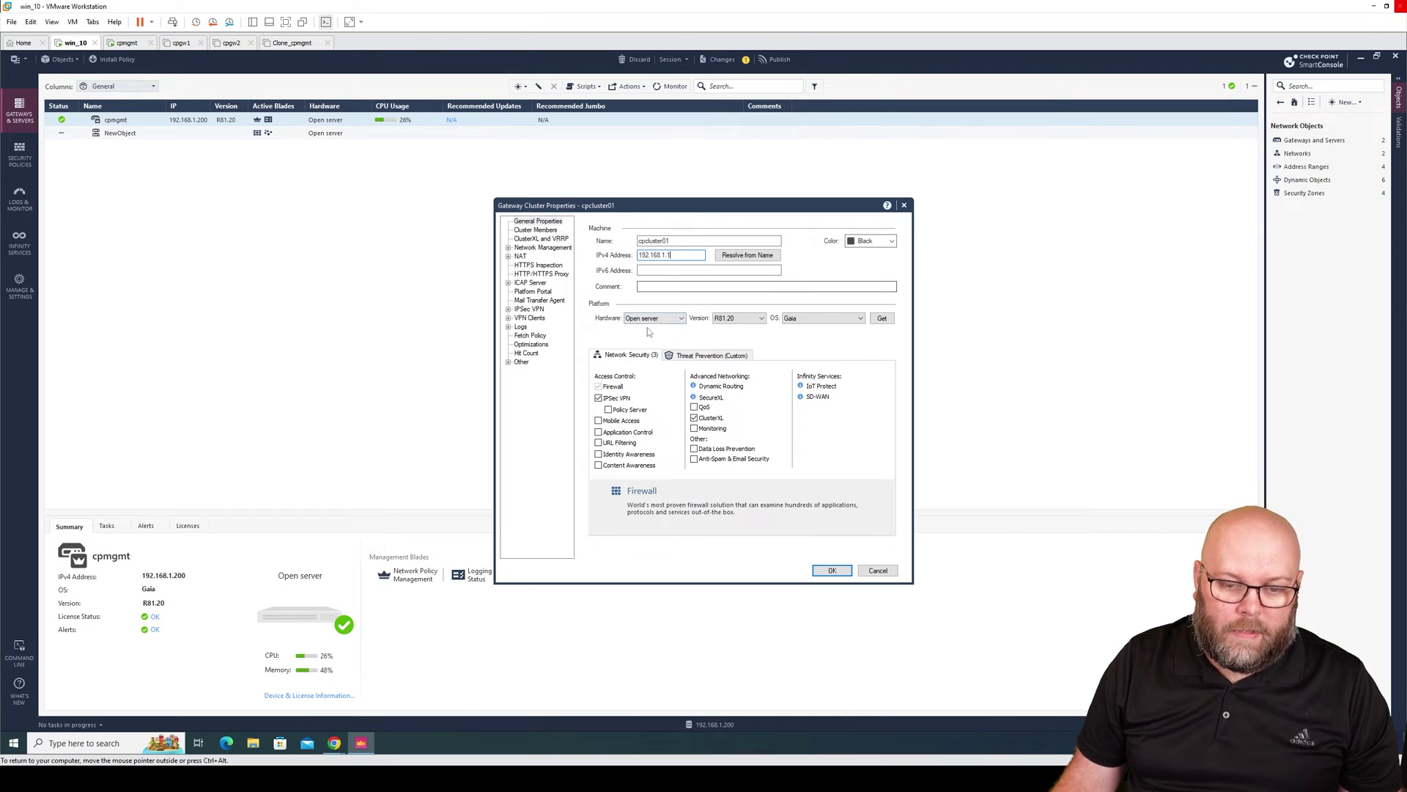
{"action": "left_click", "coordinate": [662, 323]}
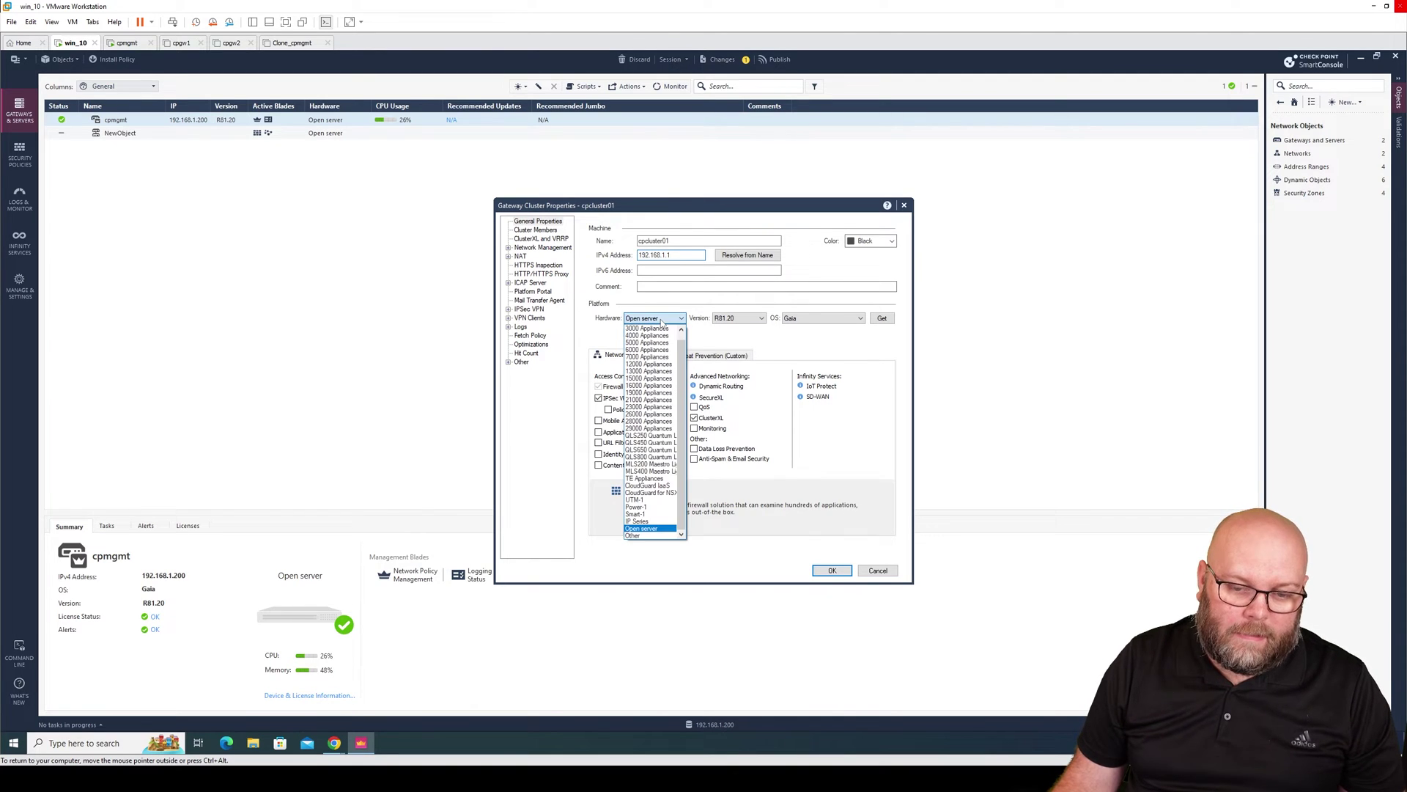
{"action": "left_click", "coordinate": [647, 350]}
{"action": "left_click", "coordinate": [741, 320]}
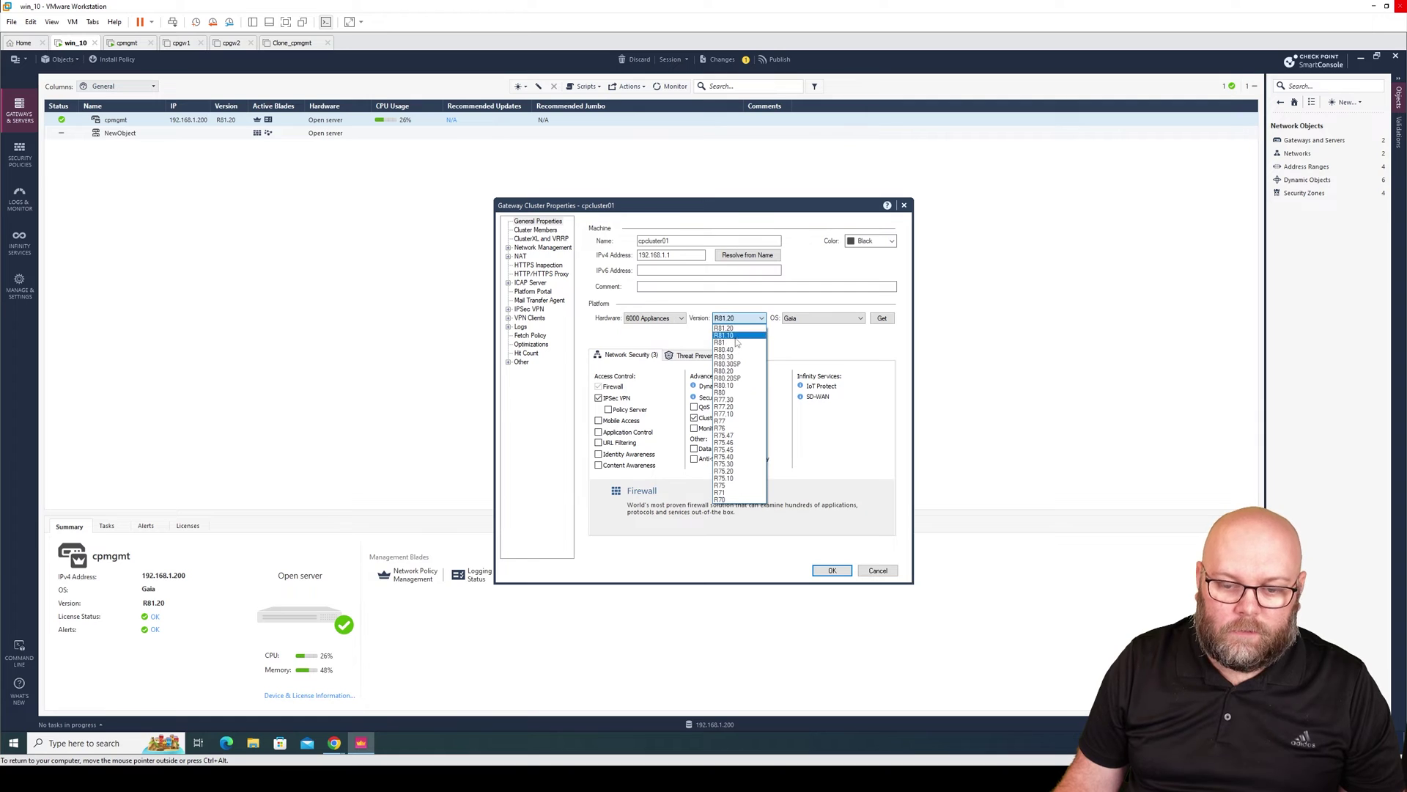
{"action": "left_click", "coordinate": [738, 336]}
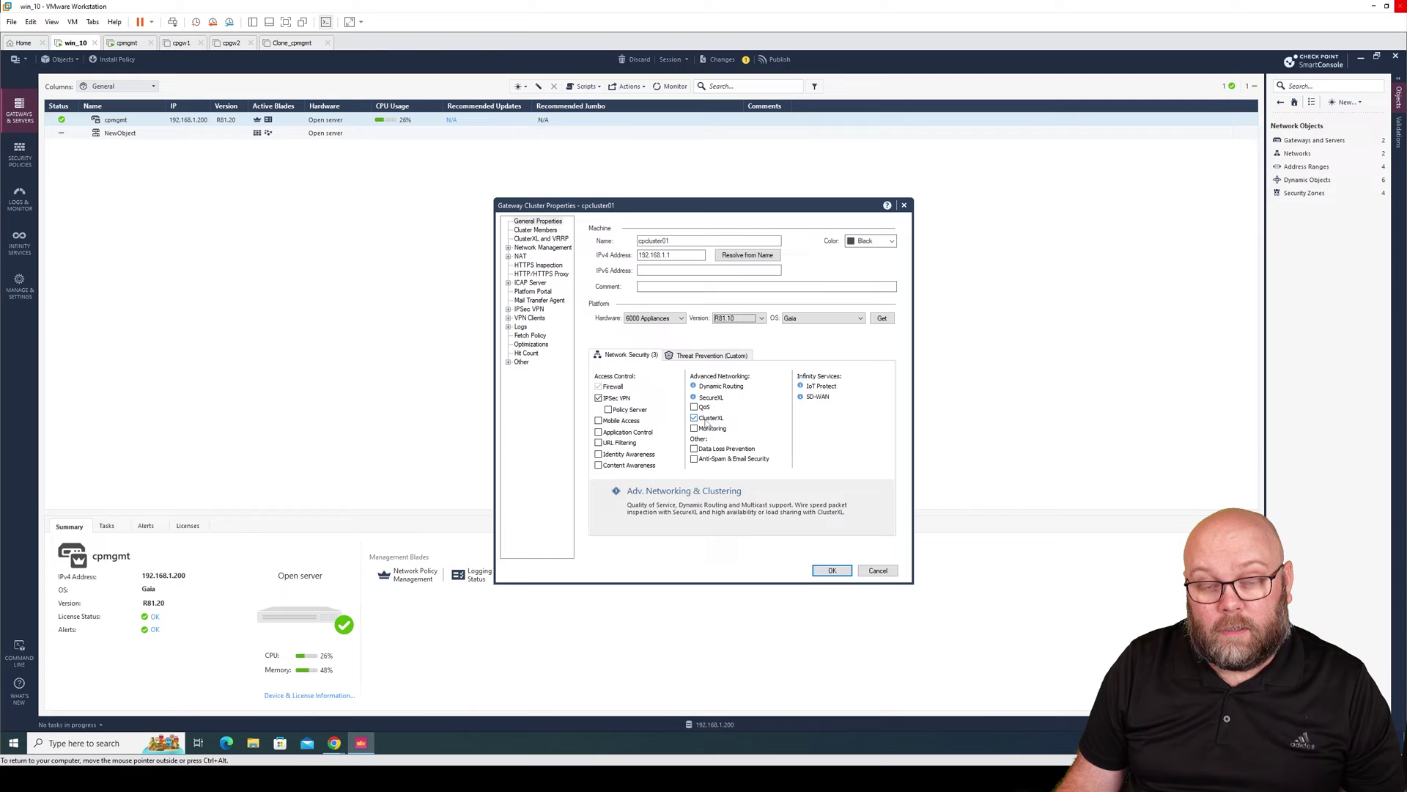
{"action": "left_click", "coordinate": [537, 230]}
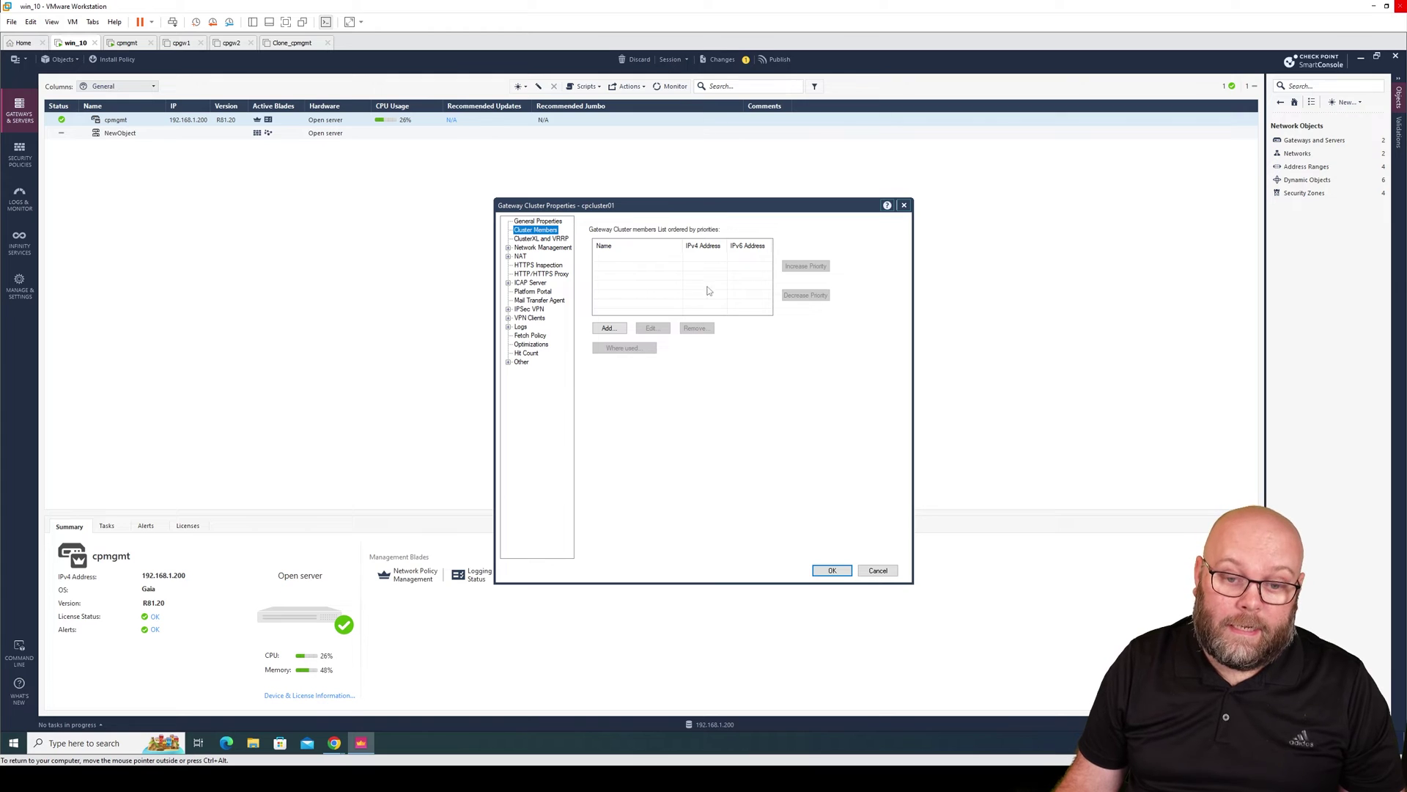
Add a new cluster member named cpgw01 with IPv4 192.168.1.2.
{"action": "left_click", "coordinate": [609, 328]}
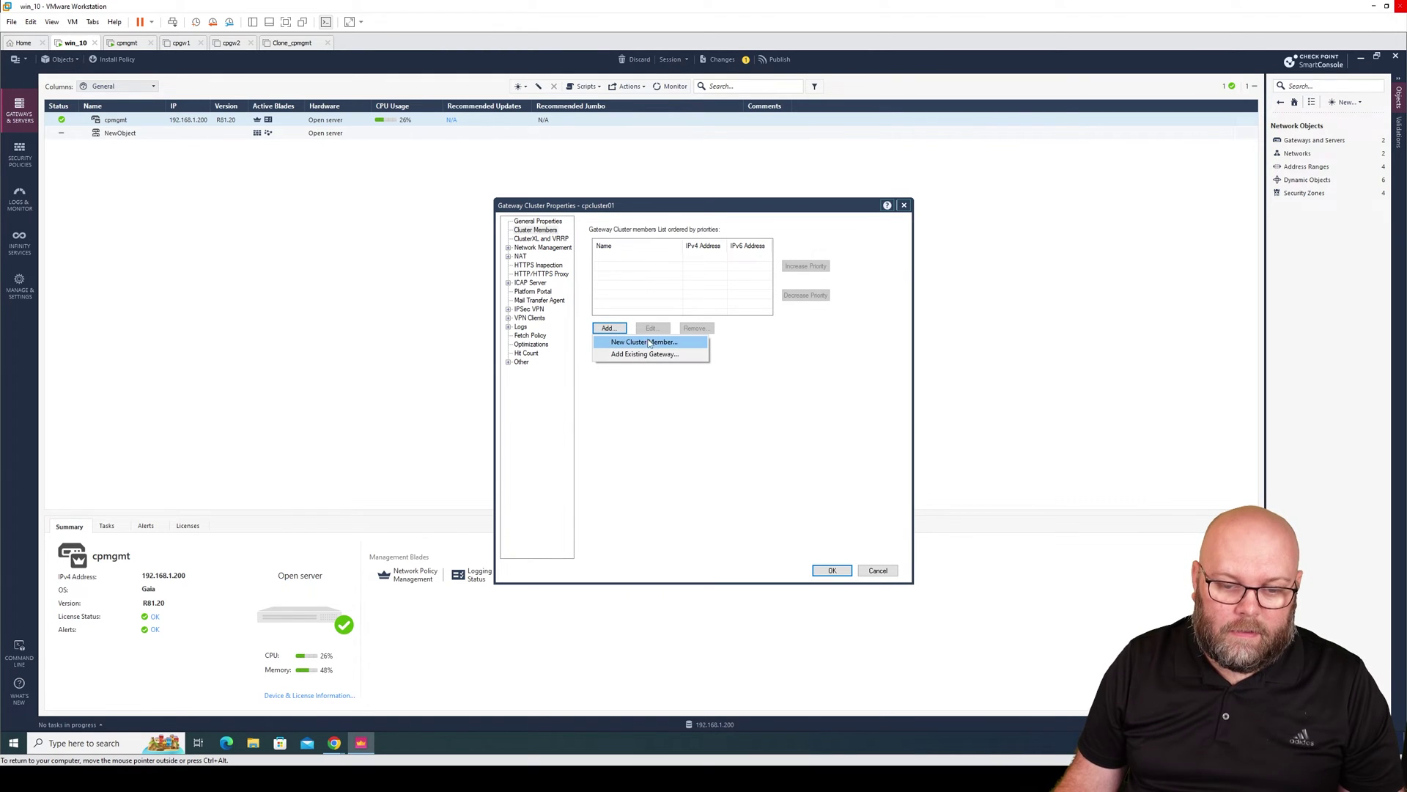
{"action": "left_click", "coordinate": [650, 343]}
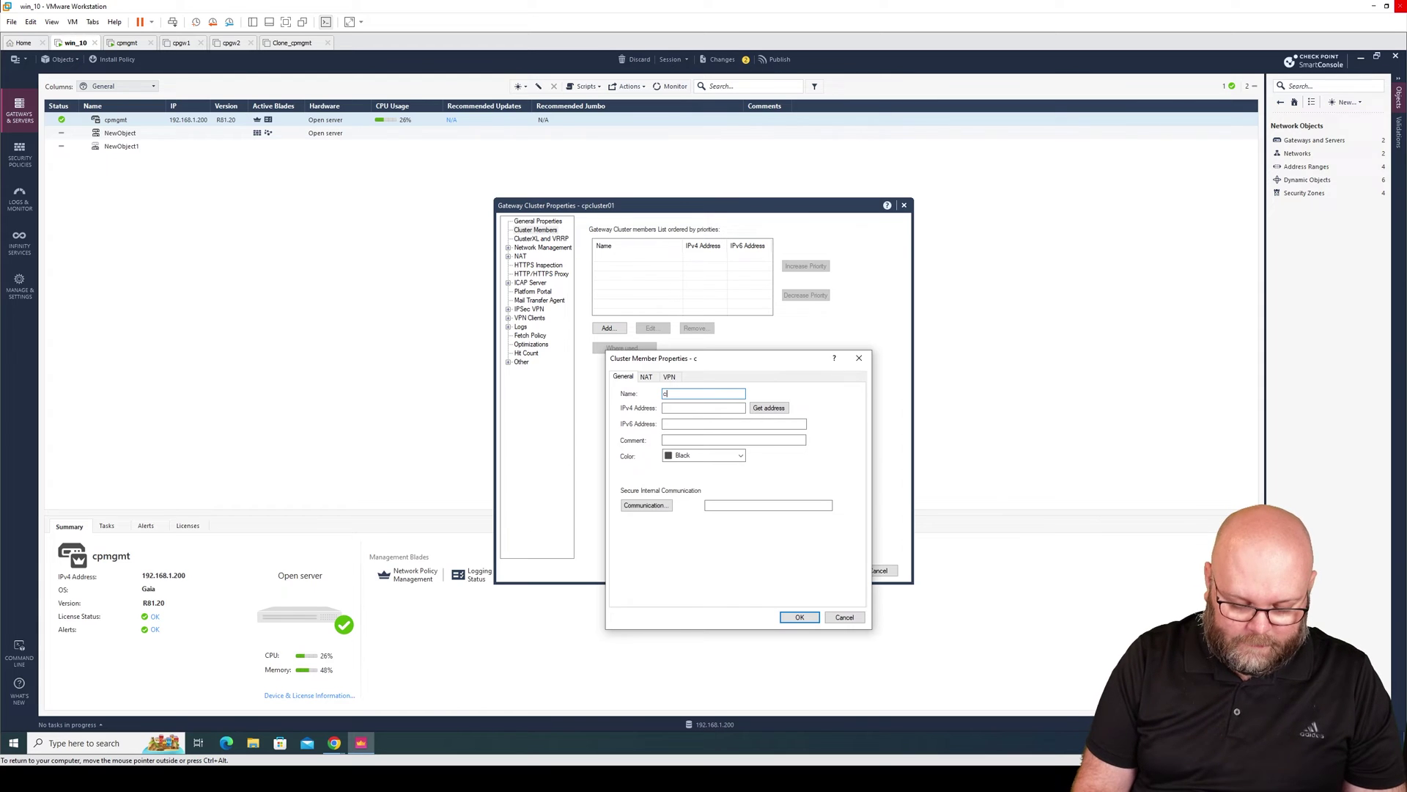
{"action": "type", "text": "cpgw01"}
{"action": "left_click", "coordinate": [703, 407]}
{"action": "type", "text": "19"}
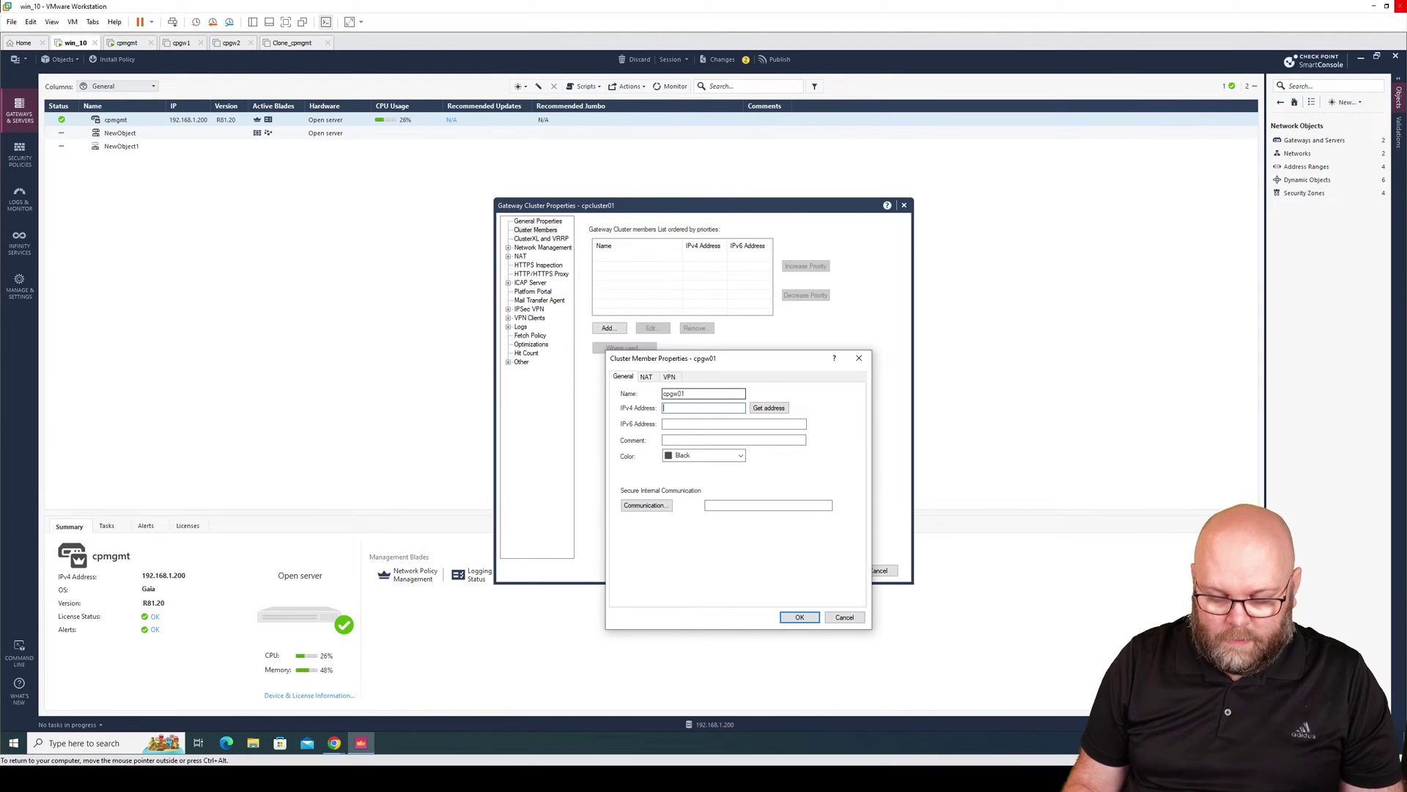
{"action": "type", "text": "2.168.1.2"}
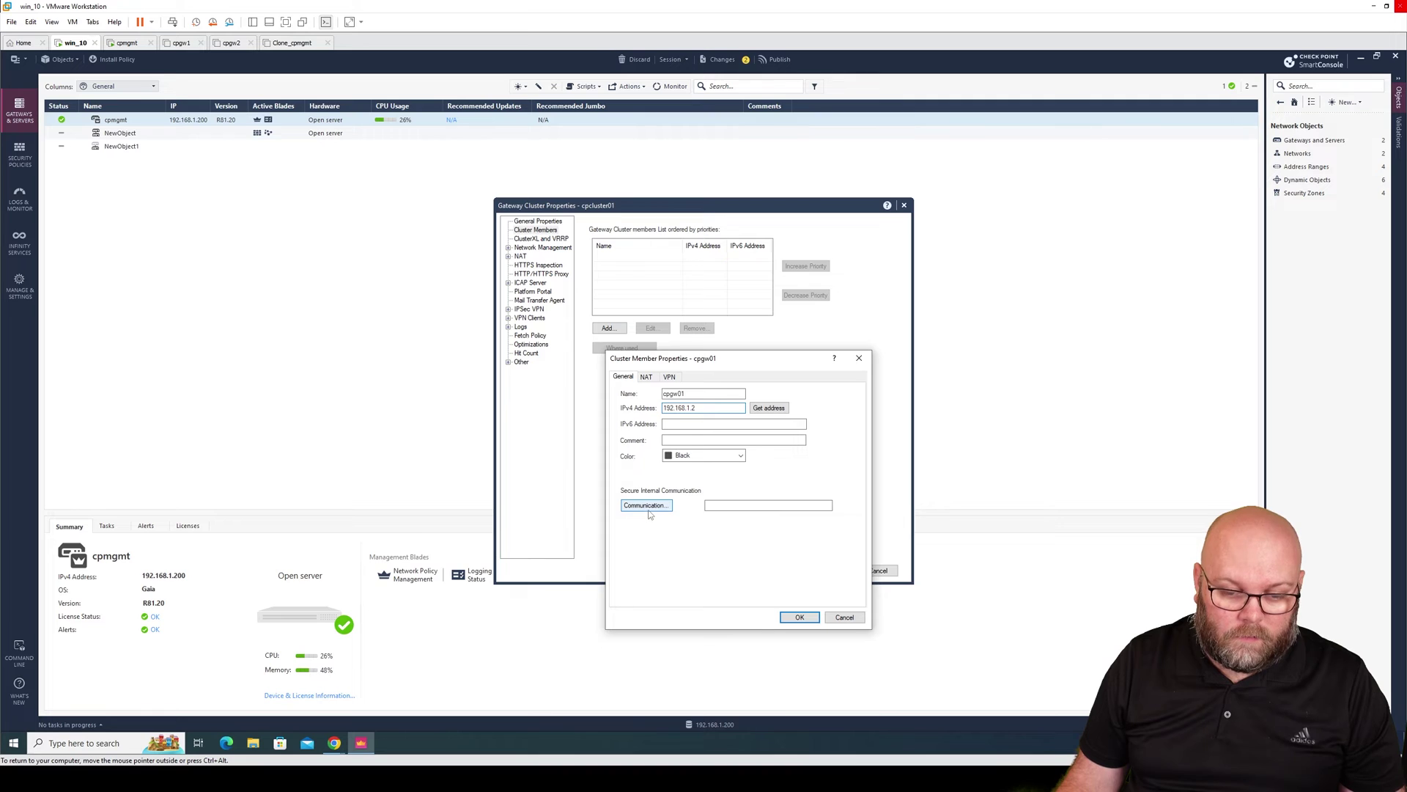
Establish SIC trust with cpgw01 using the one-time password and confirm it as a member.
{"action": "left_click", "coordinate": [659, 508]}
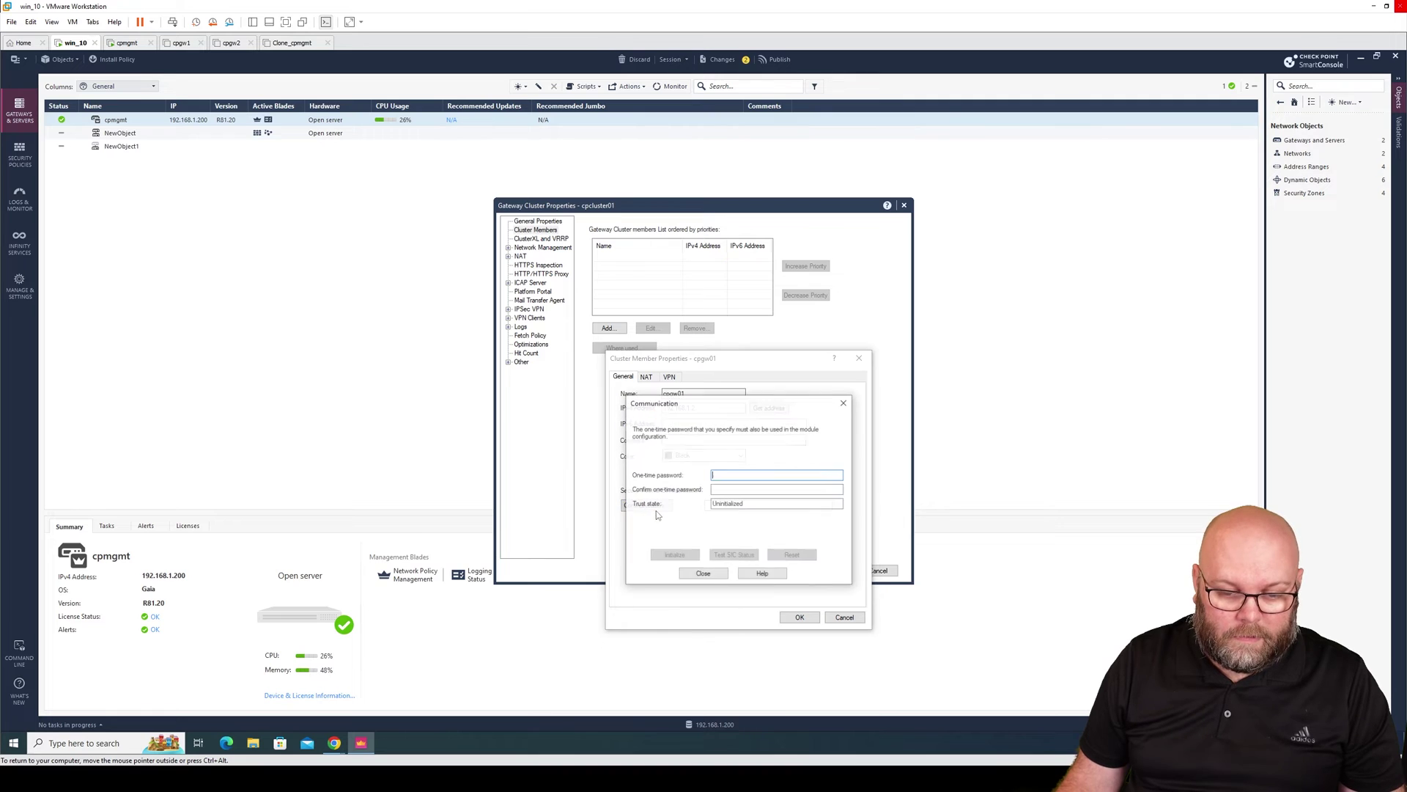
{"action": "type", "text": "12345"}
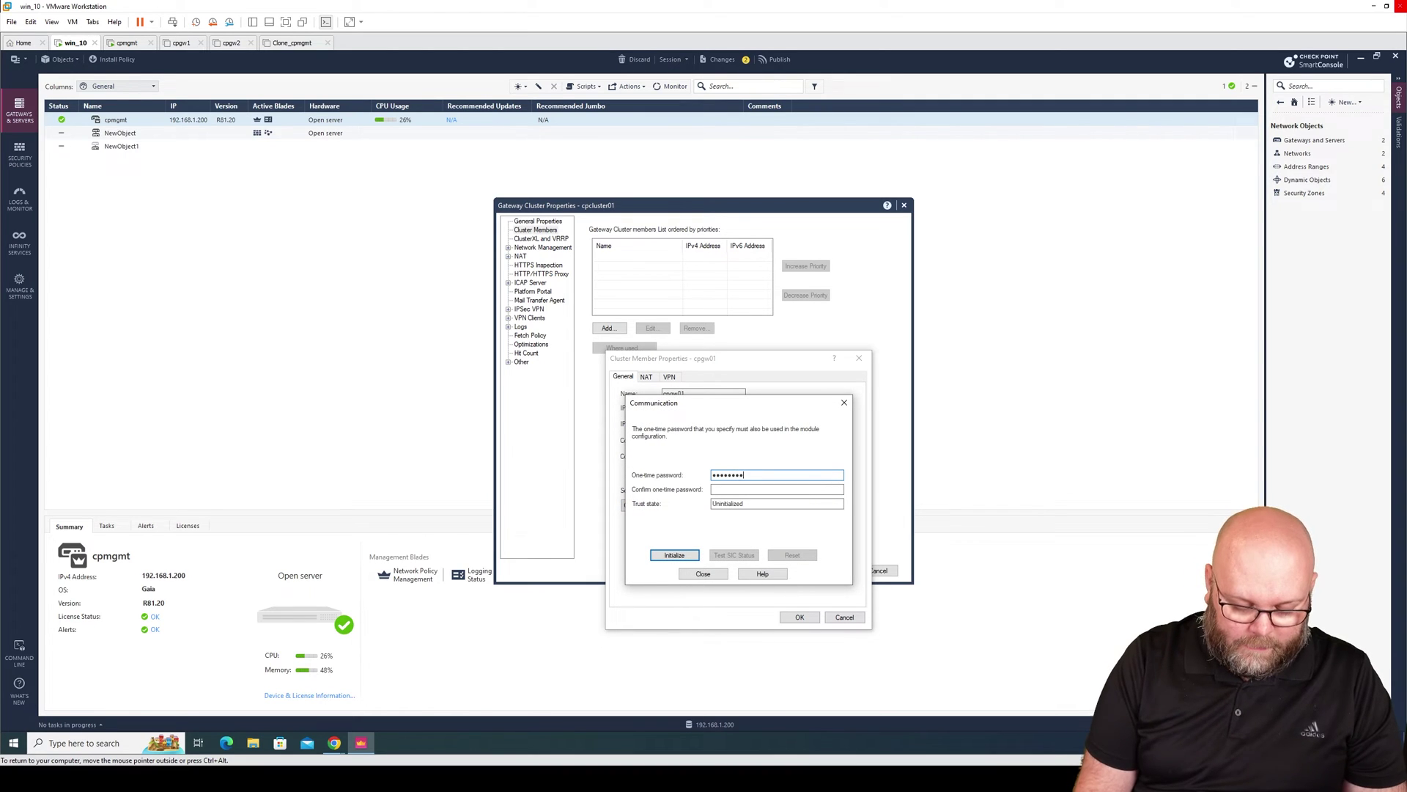
{"action": "key", "text": "Tab"}
{"action": "type", "text": "1"}
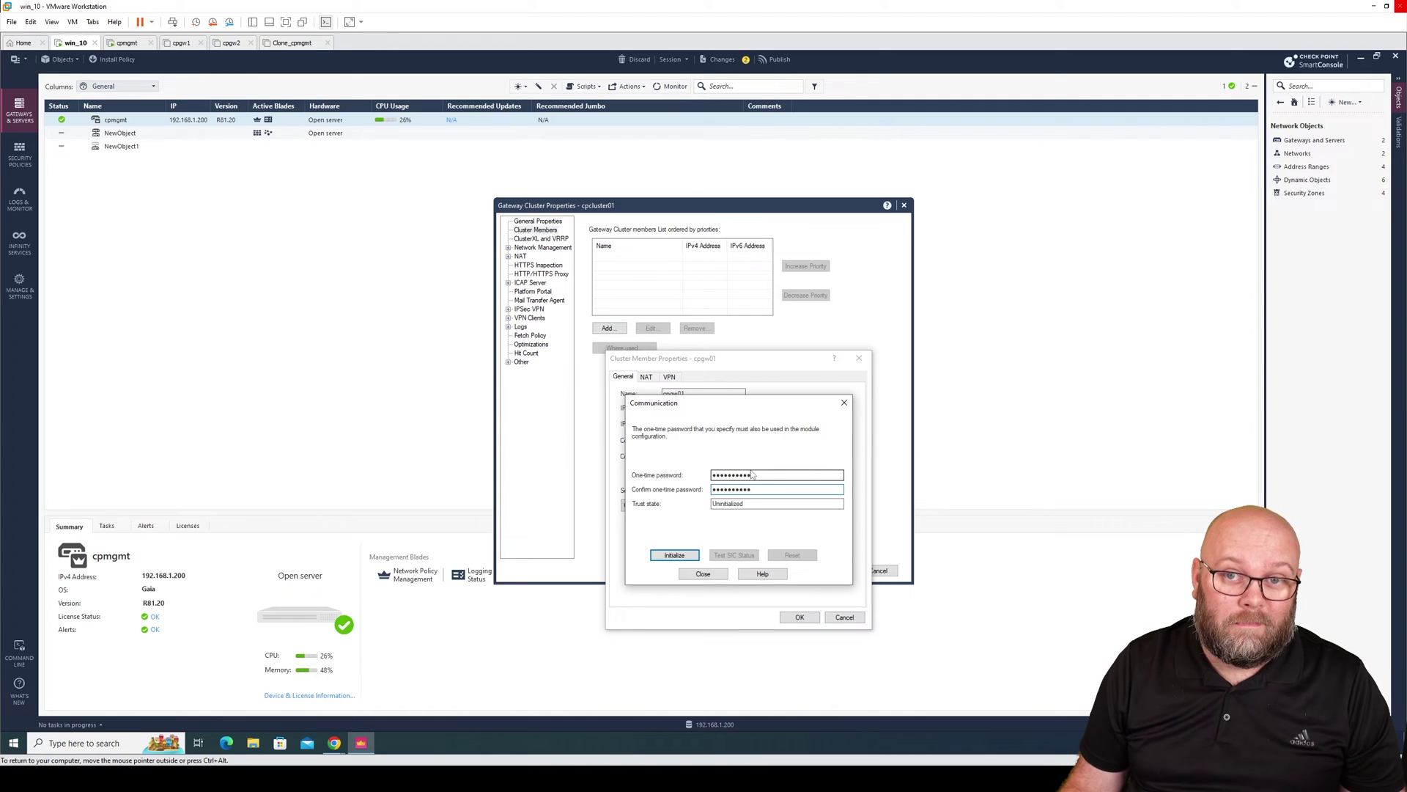
{"action": "left_click", "coordinate": [674, 554]}
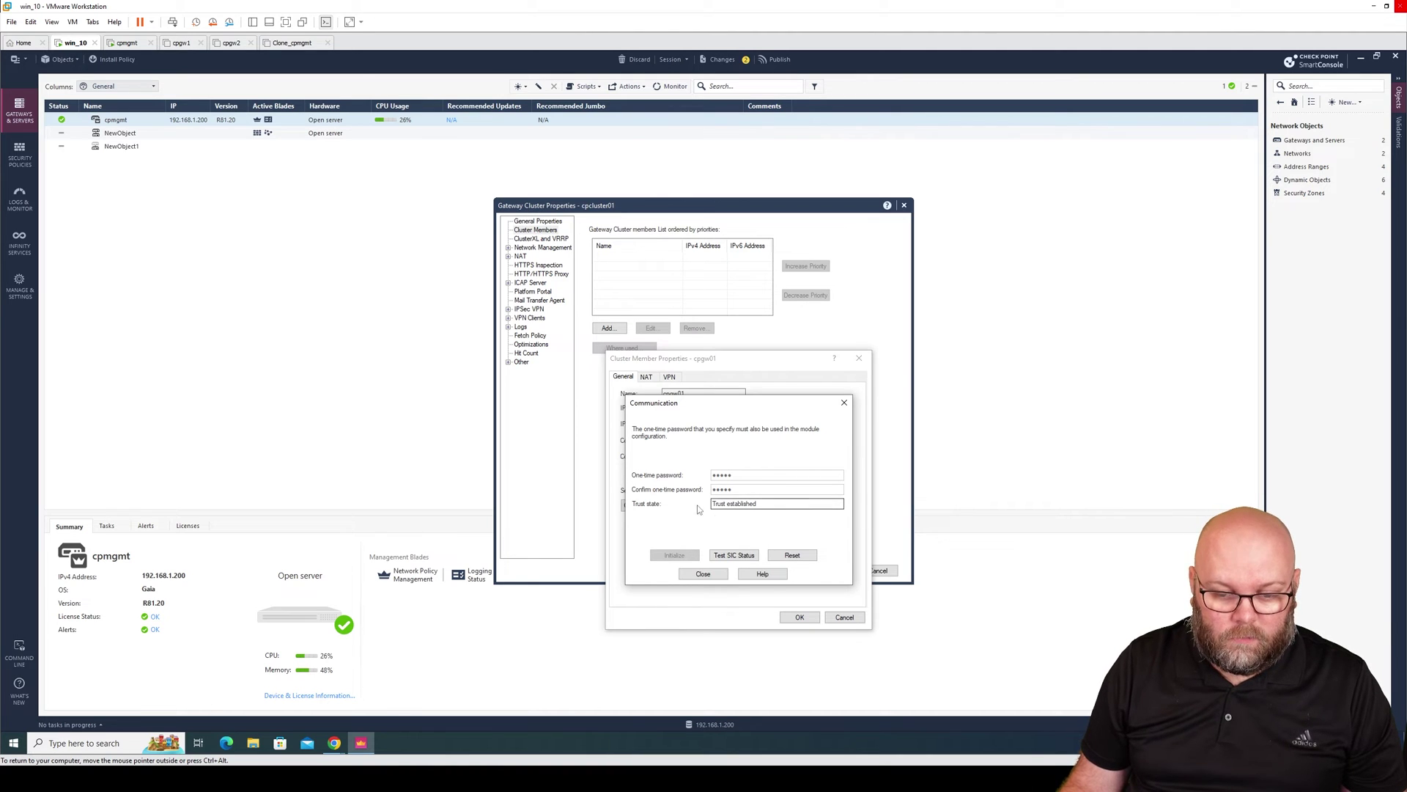
{"action": "left_click", "coordinate": [709, 576]}
{"action": "left_click", "coordinate": [801, 617]}
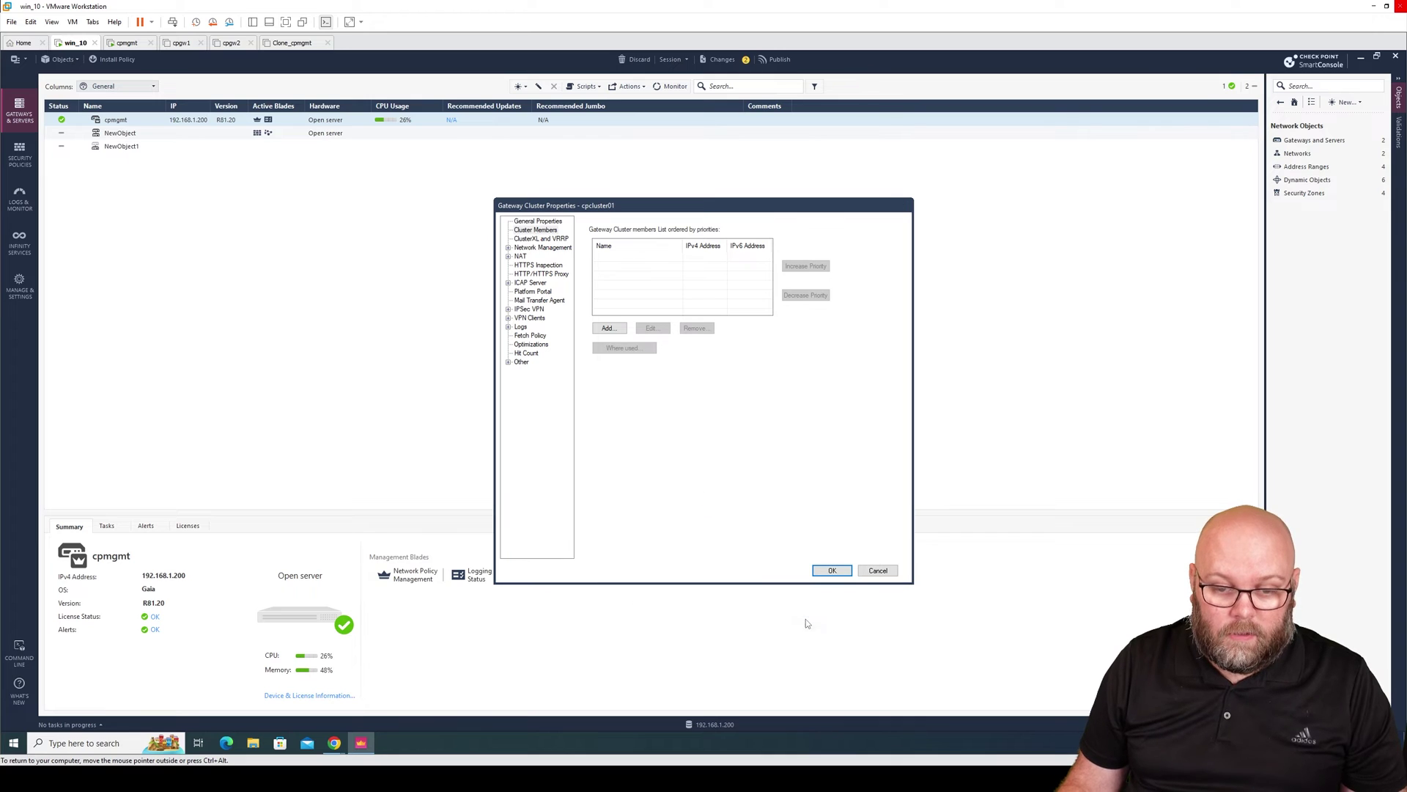
{"action": "left_click", "coordinate": [608, 327]}
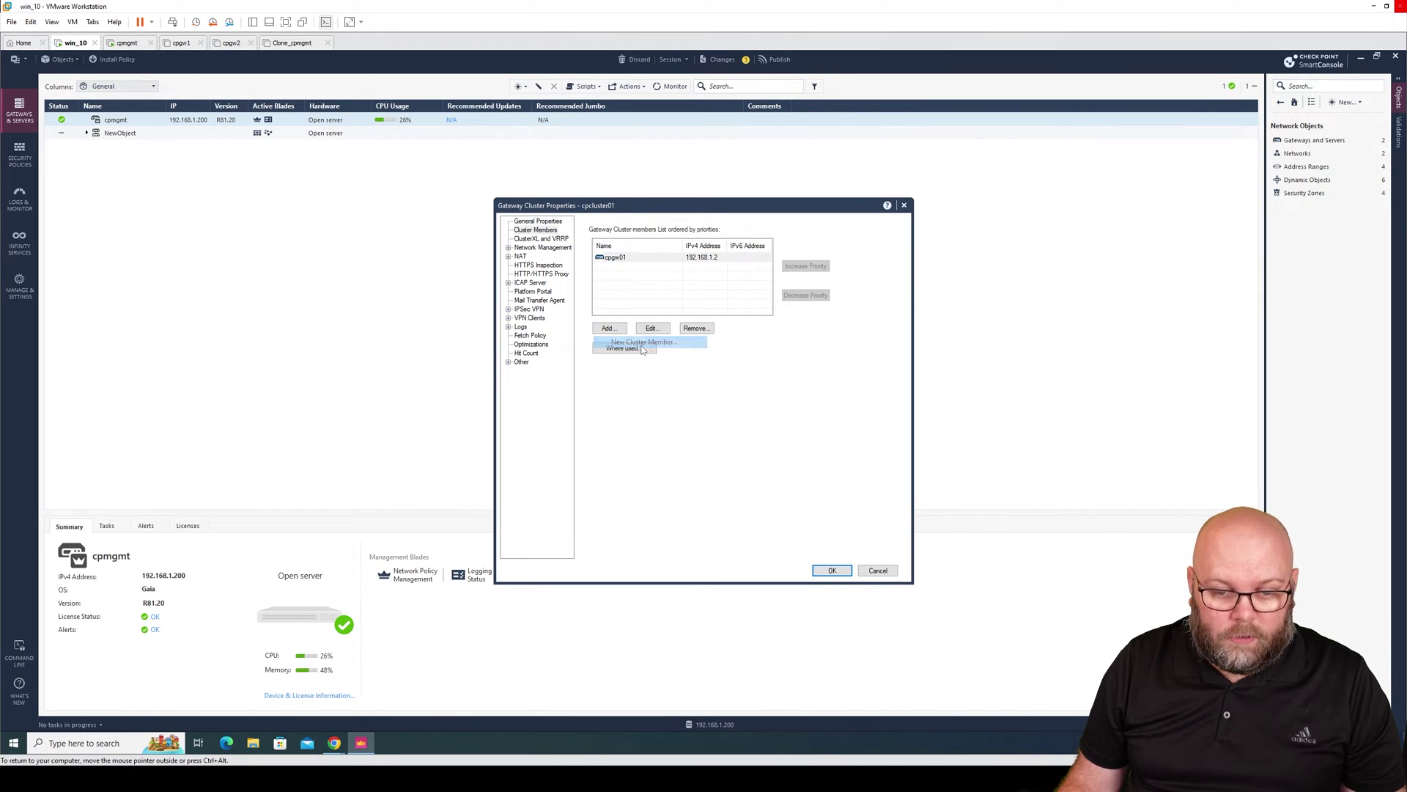
Add member cpgw02 at 192.168.1.3 and initialize its SIC trust with the one-time password.
{"action": "left_click", "coordinate": [644, 343]}
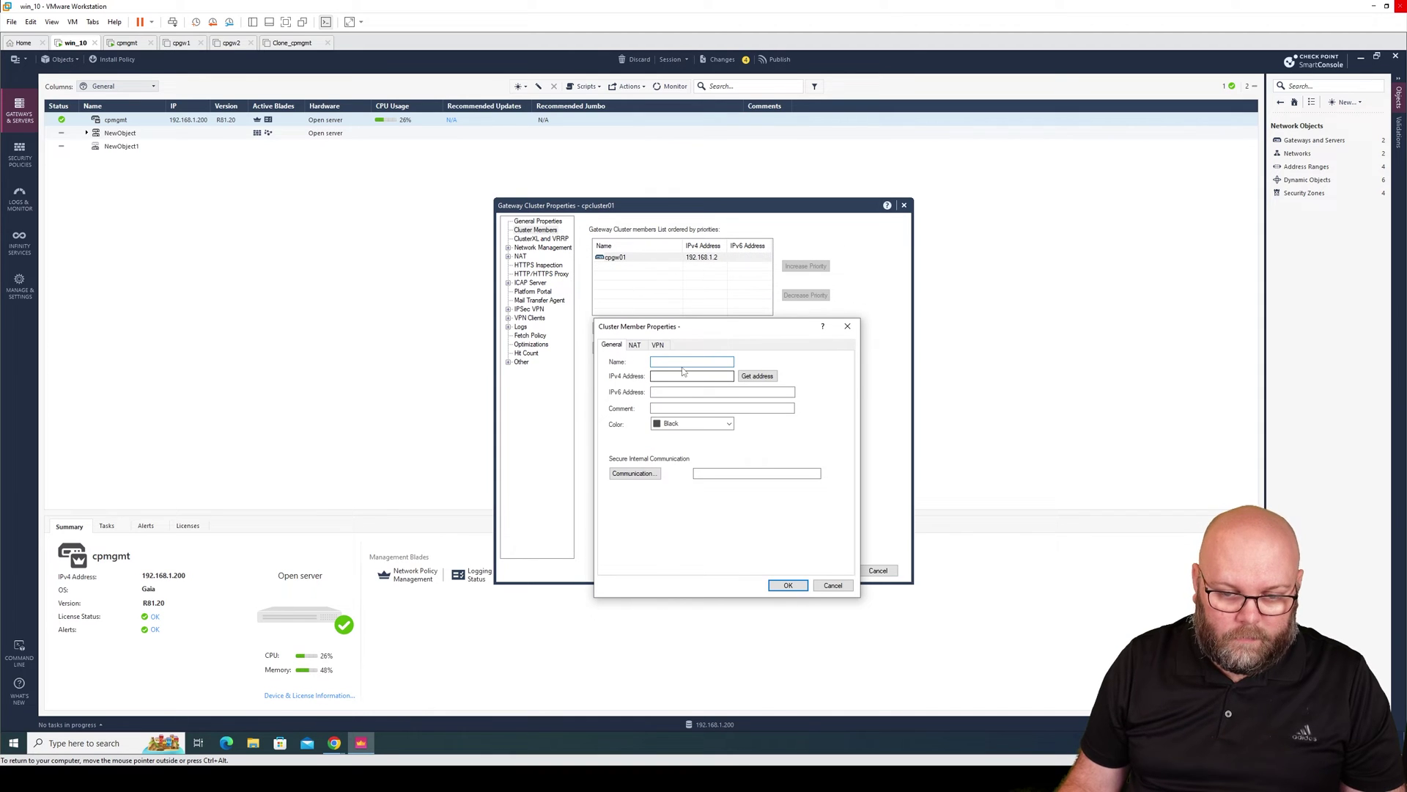
{"action": "type", "text": "cpgw02"}
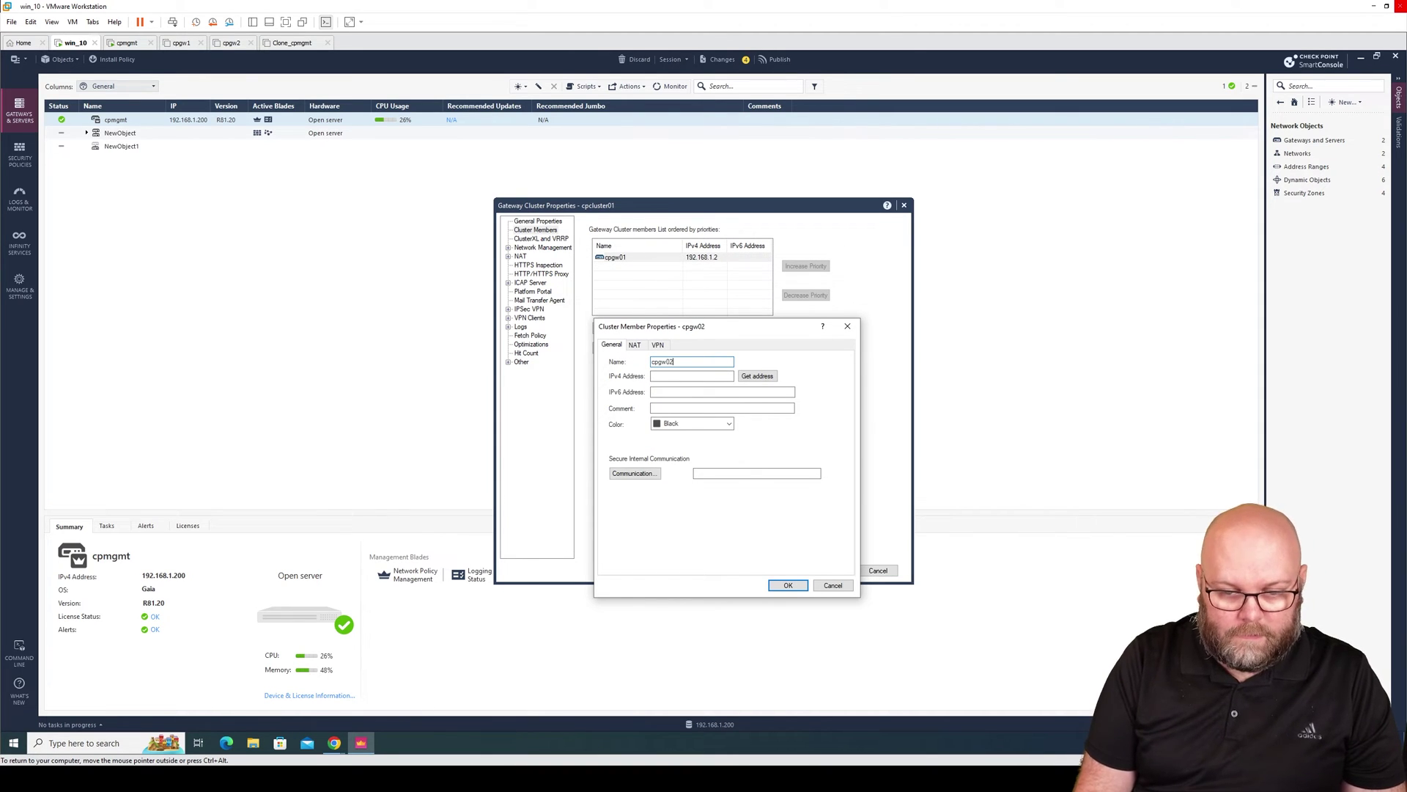
{"action": "left_click", "coordinate": [691, 376]}
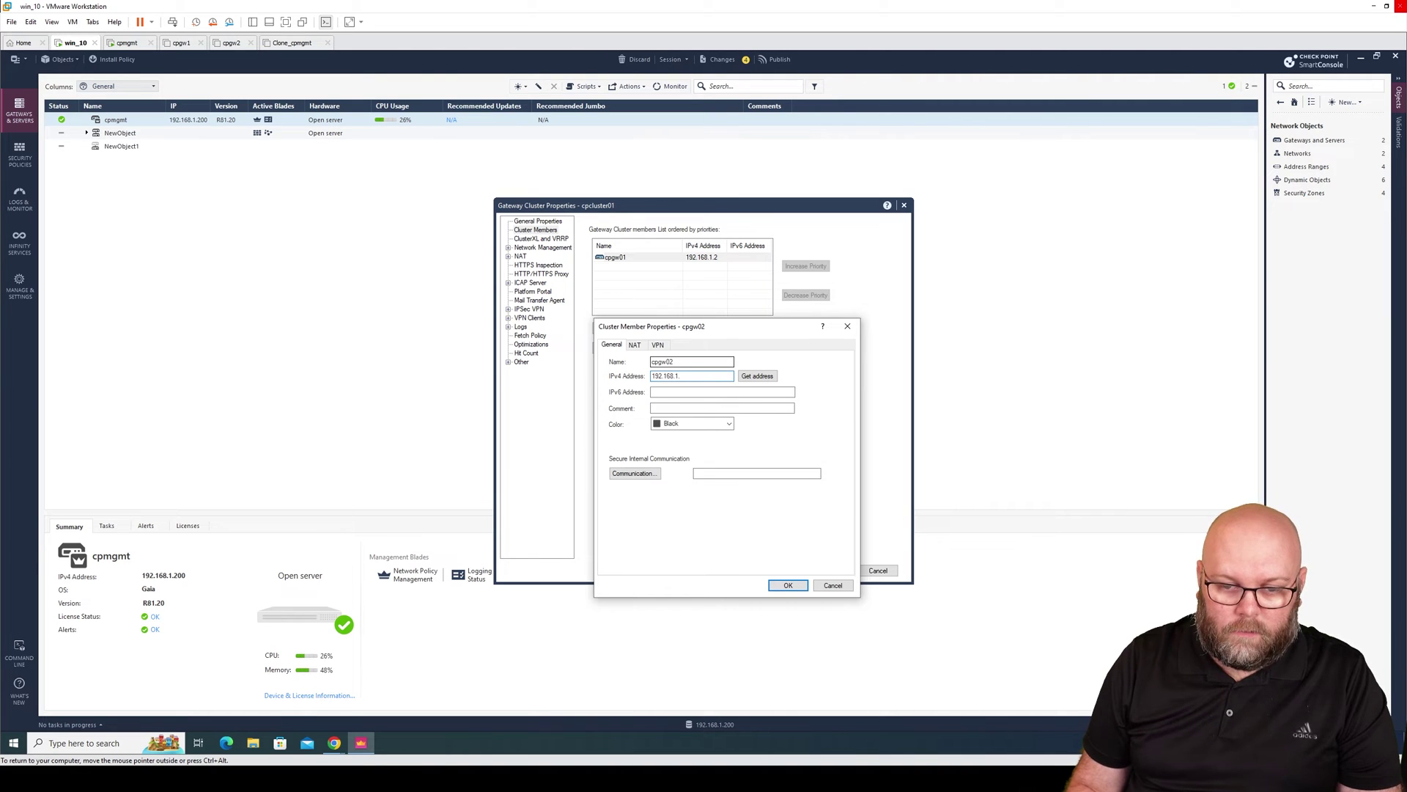
{"action": "left_click", "coordinate": [642, 475]}
{"action": "type", "text": "12345"}
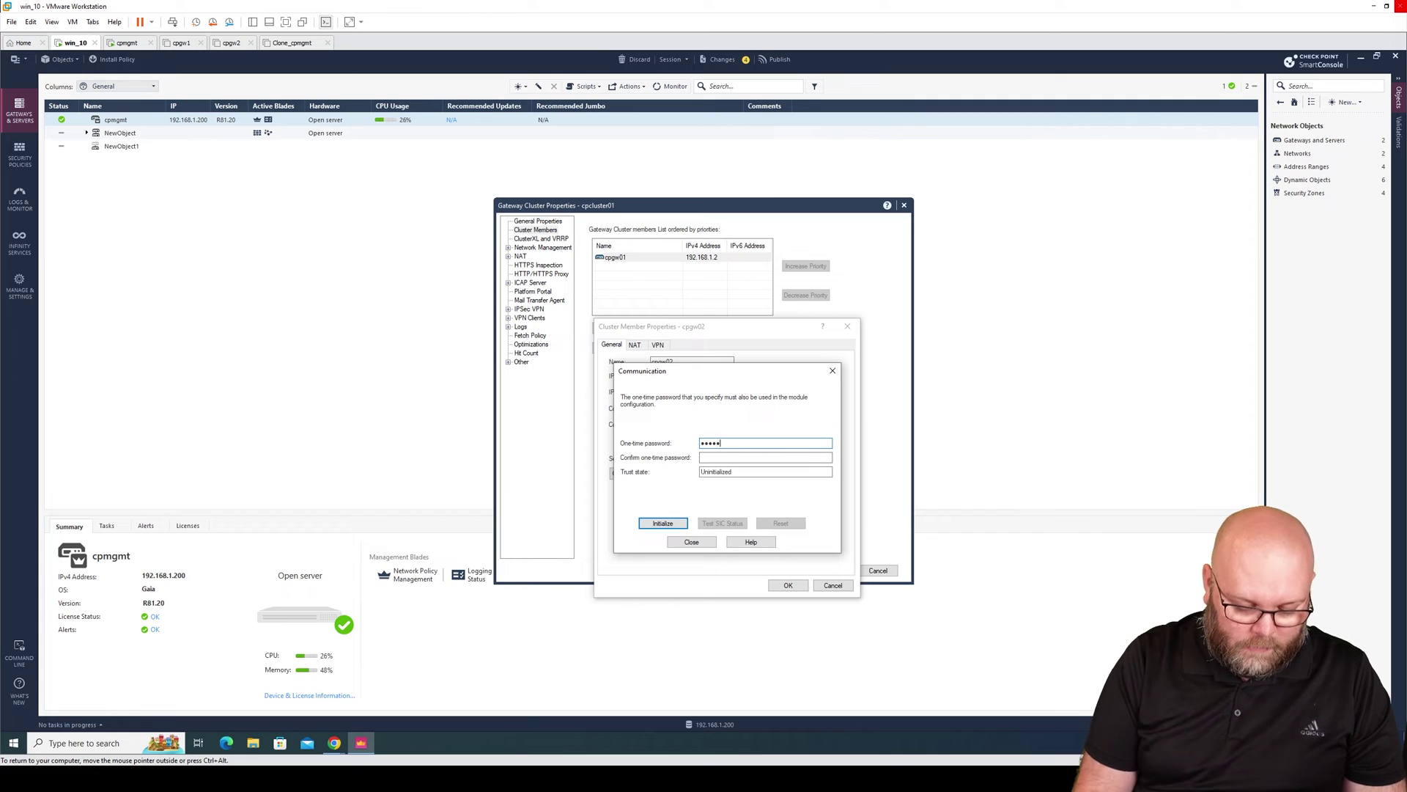
{"action": "type", "text": "1234567890"}
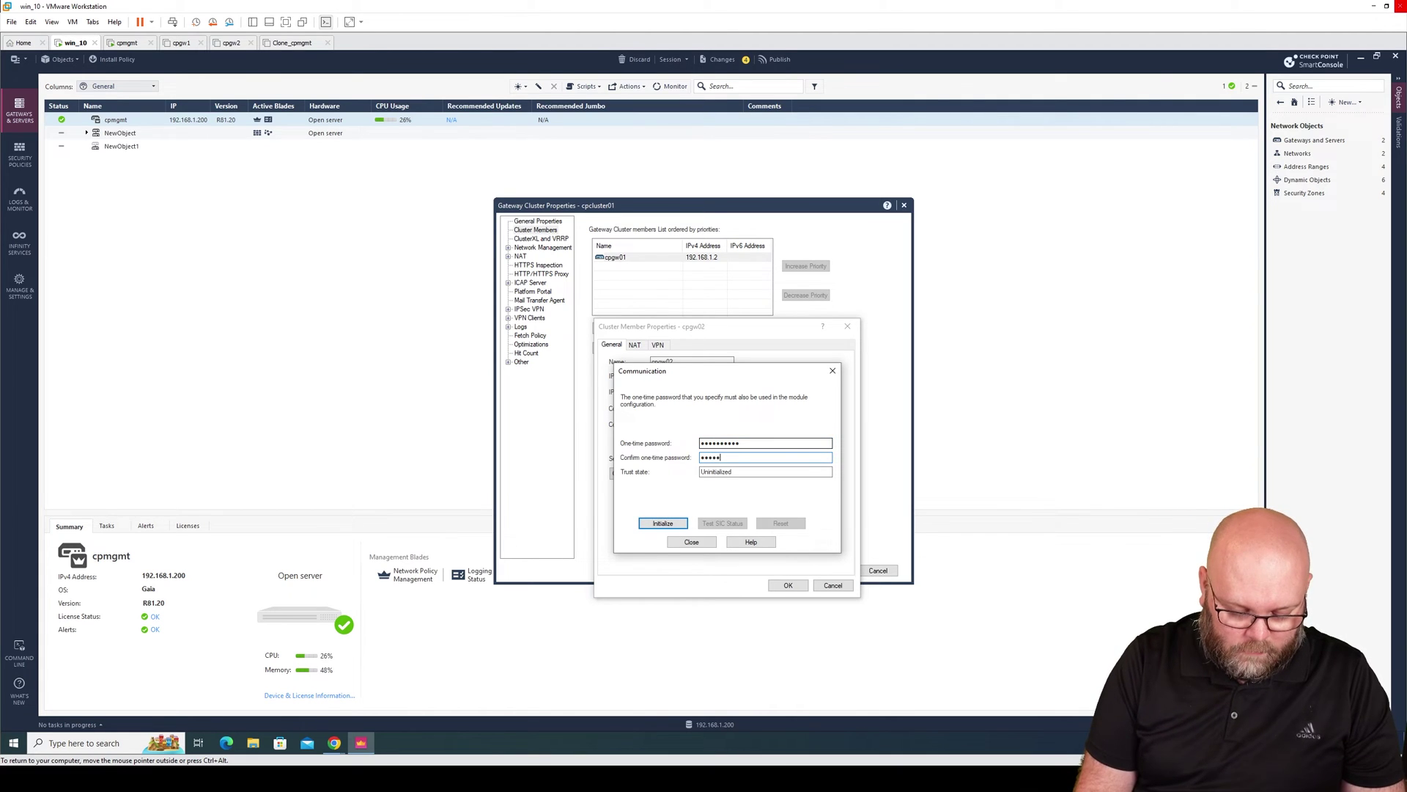
{"action": "left_click", "coordinate": [670, 526]}
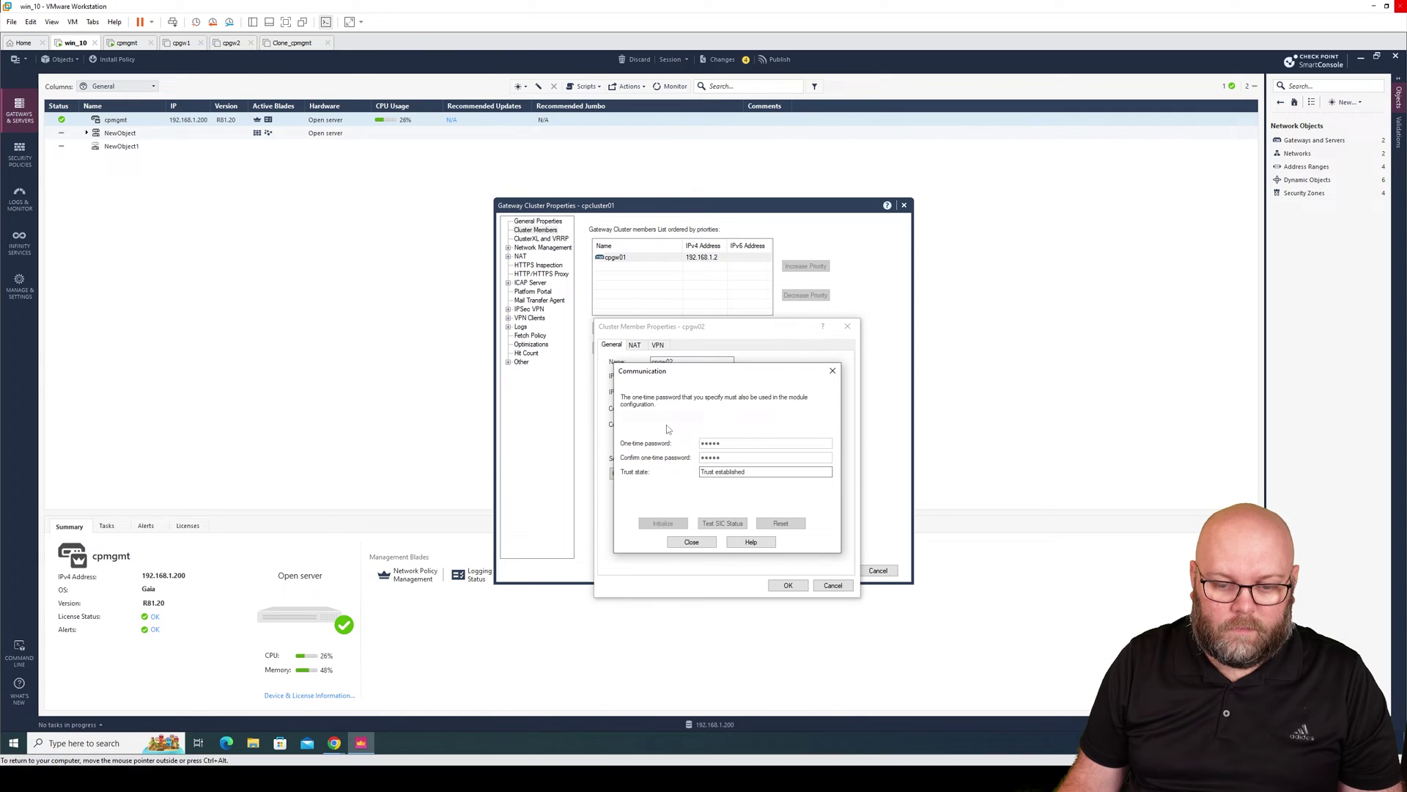
{"action": "left_click", "coordinate": [692, 543]}
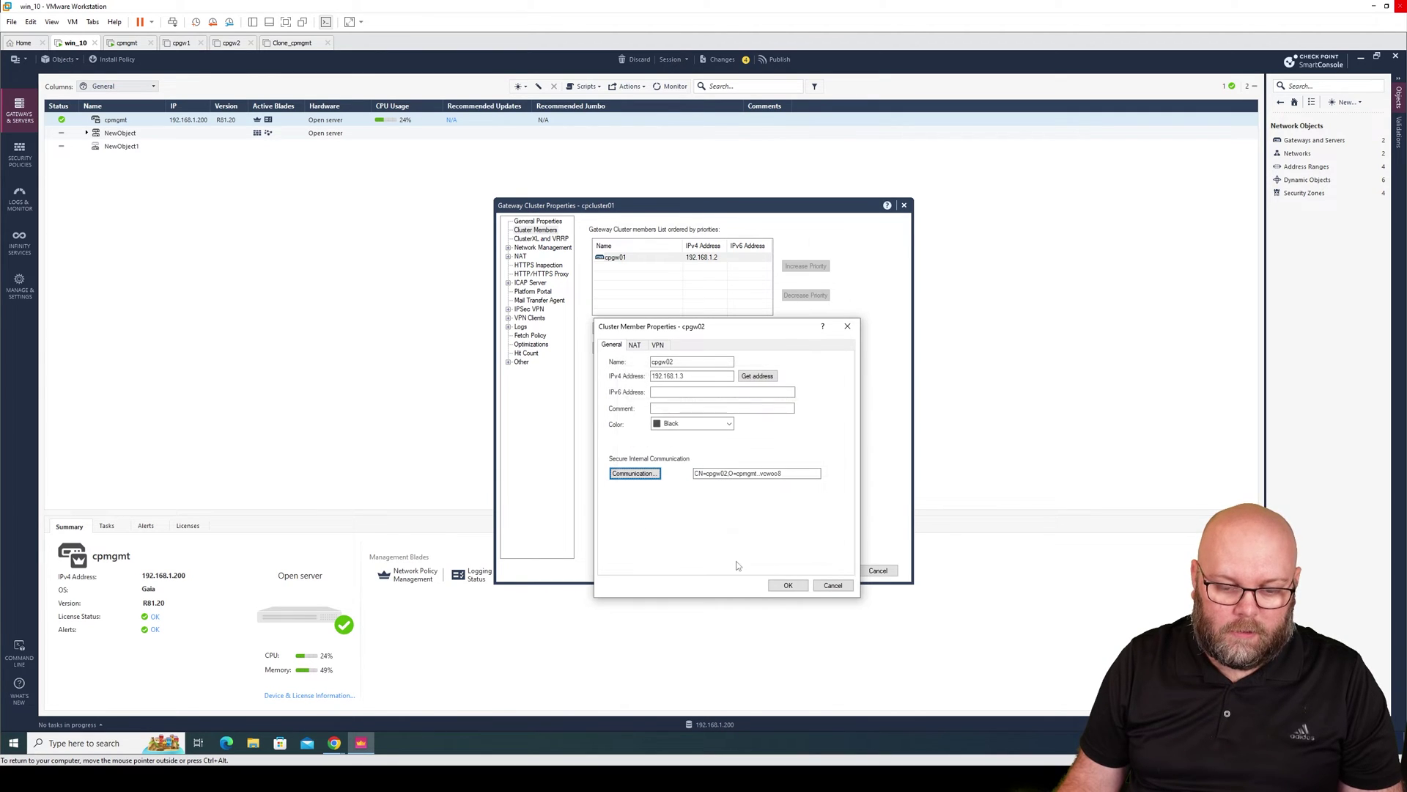
{"action": "left_click", "coordinate": [788, 585]}
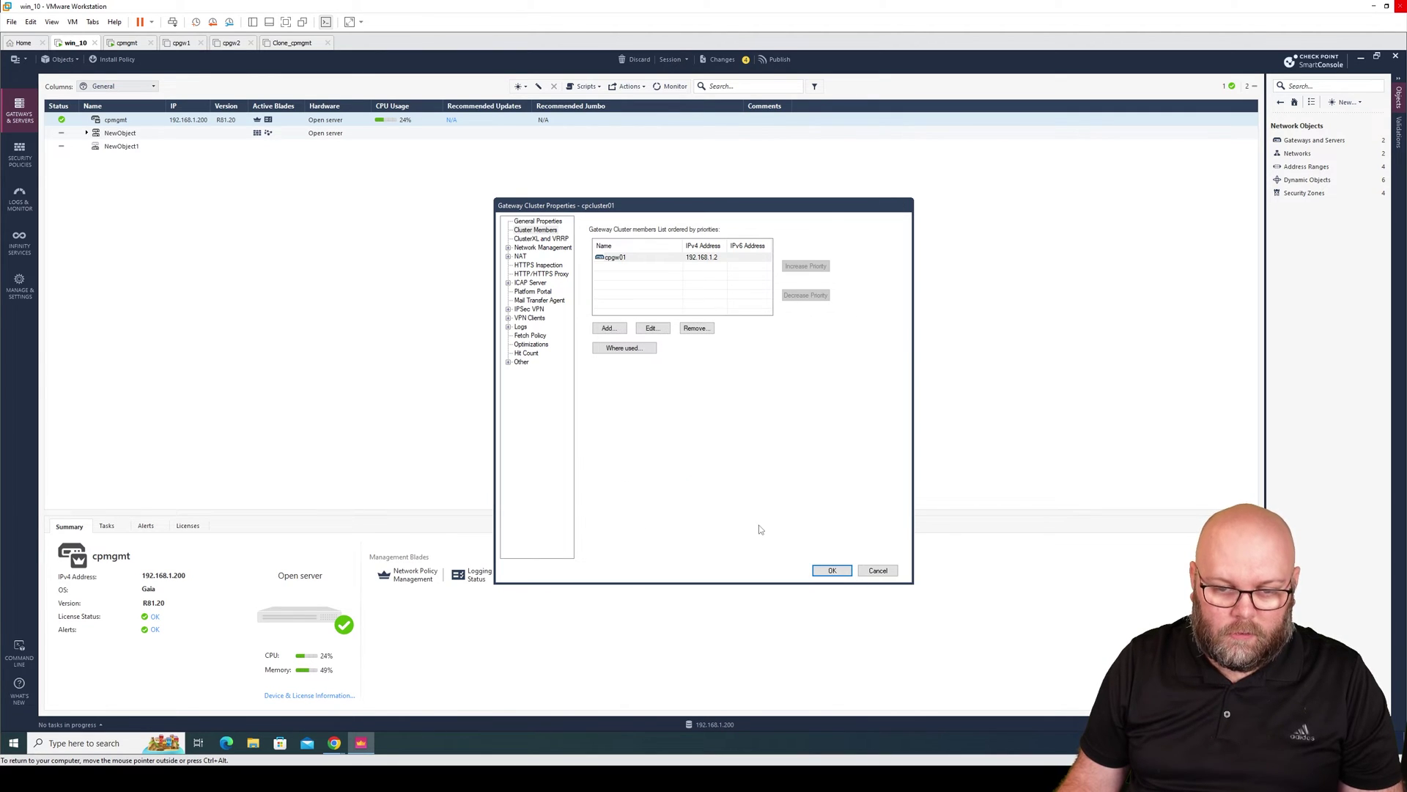
Review the priorities of cpgw01 and cpgw02 in the cluster member list.
{"action": "left_click", "coordinate": [670, 257]}
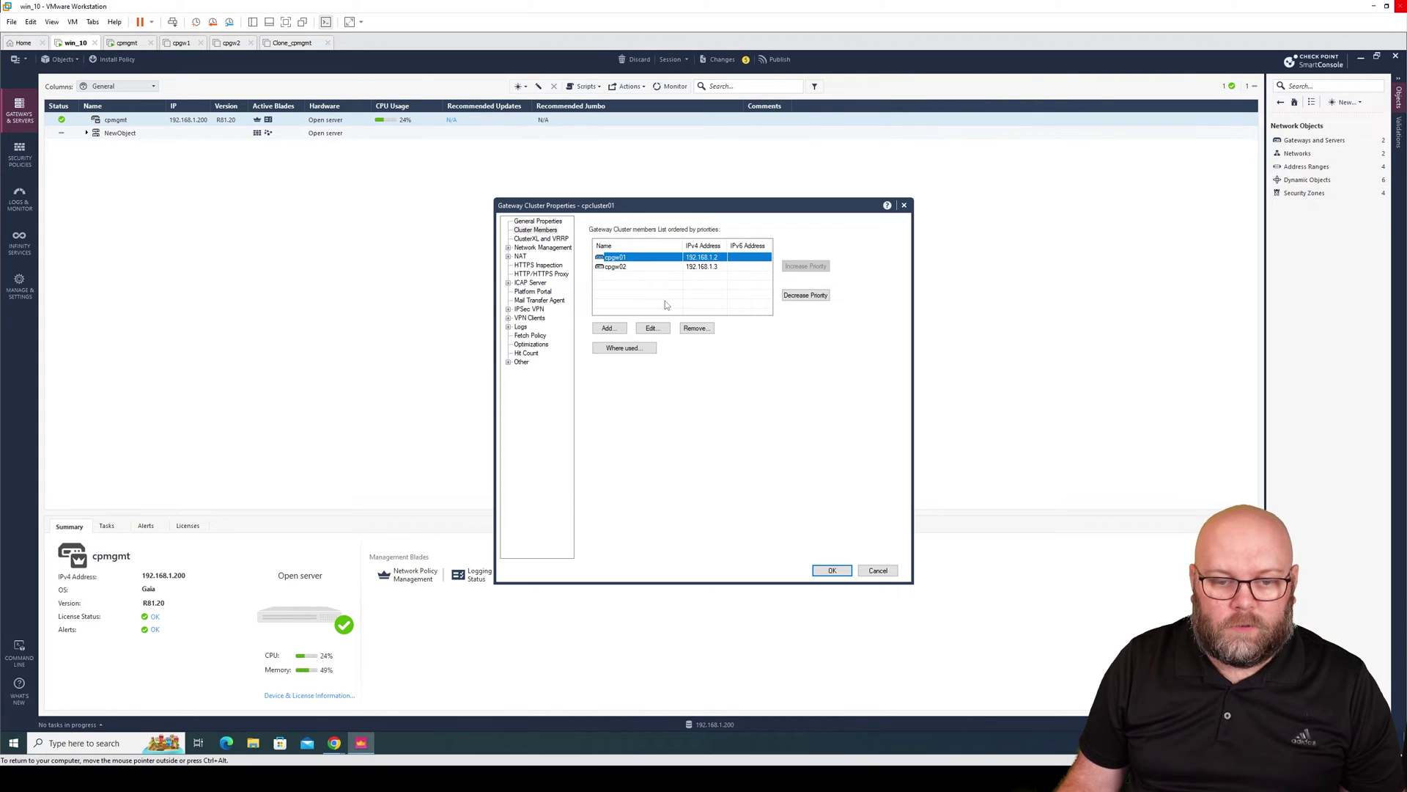
{"action": "left_click", "coordinate": [685, 267]}
{"action": "left_click", "coordinate": [685, 258]}
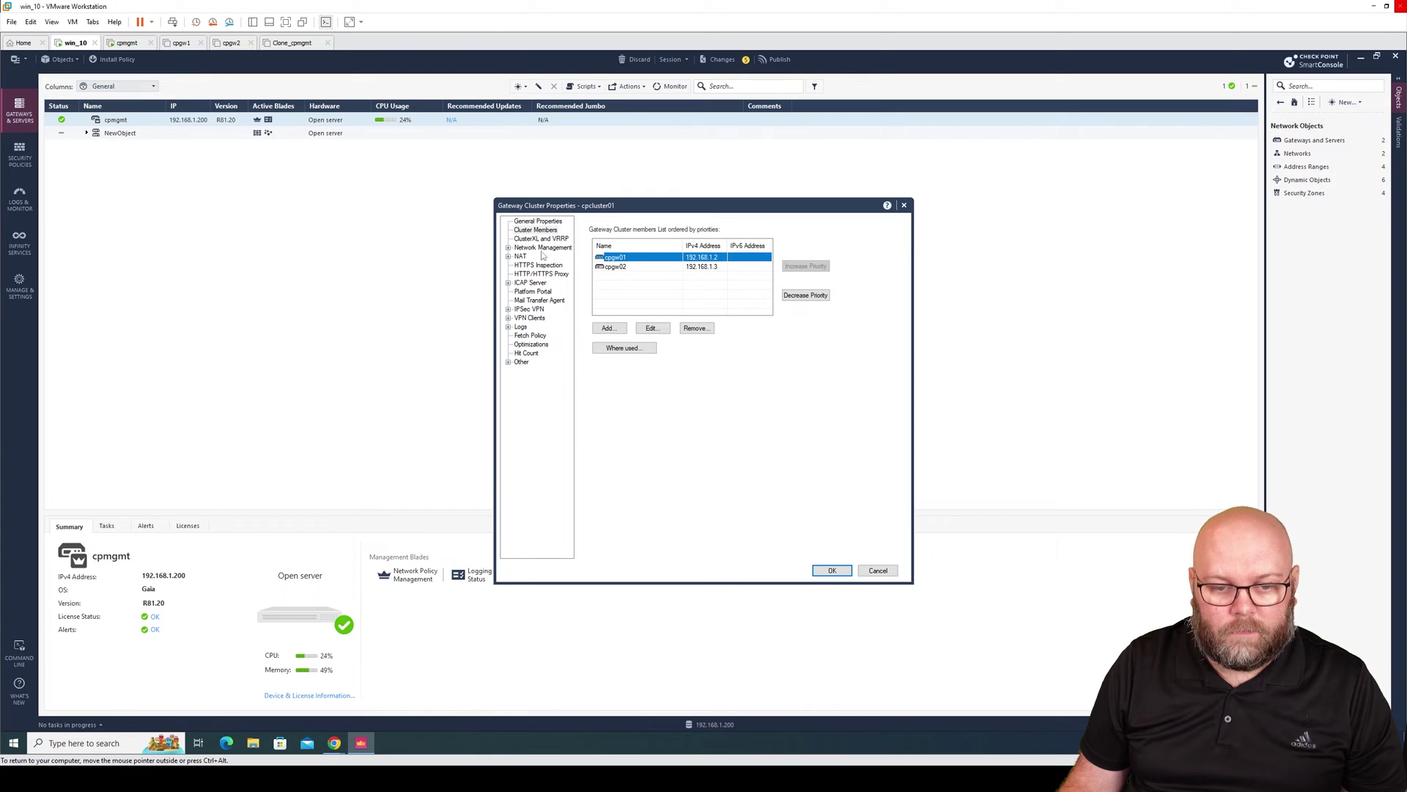
{"action": "left_click", "coordinate": [509, 248]}
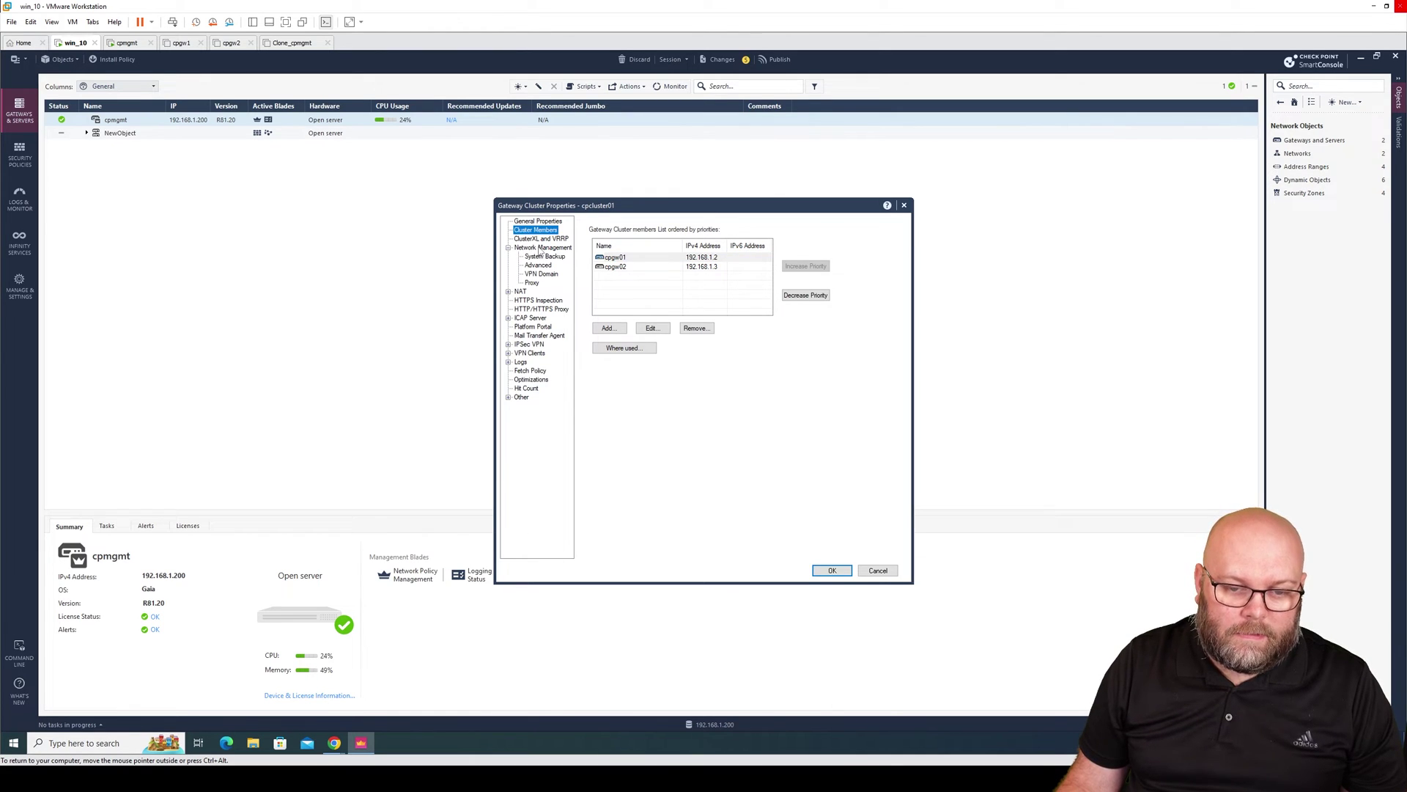
In Network Management, load the eth1, Mgmt and Sync interfaces without topology.
{"action": "left_click", "coordinate": [548, 257]}
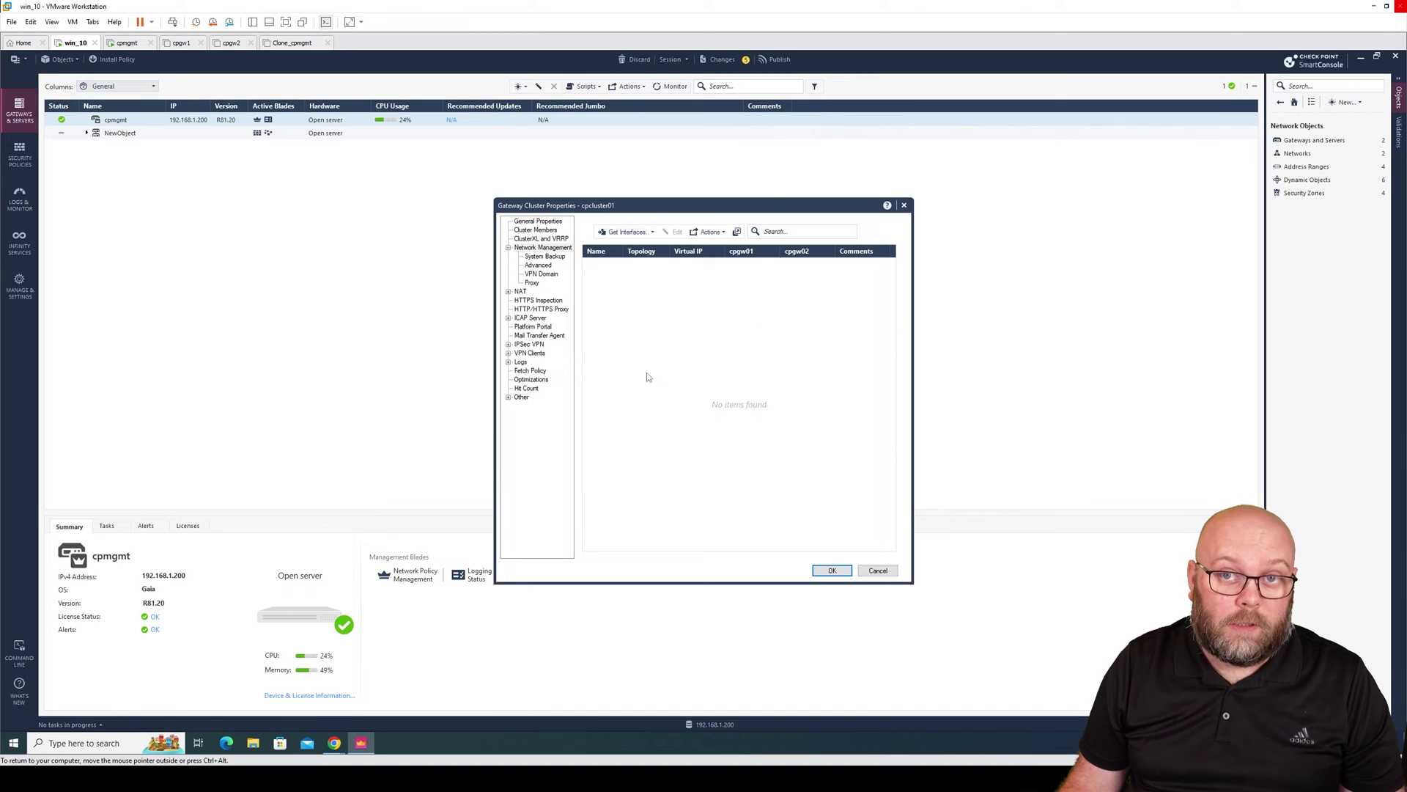
{"action": "left_click", "coordinate": [653, 232]}
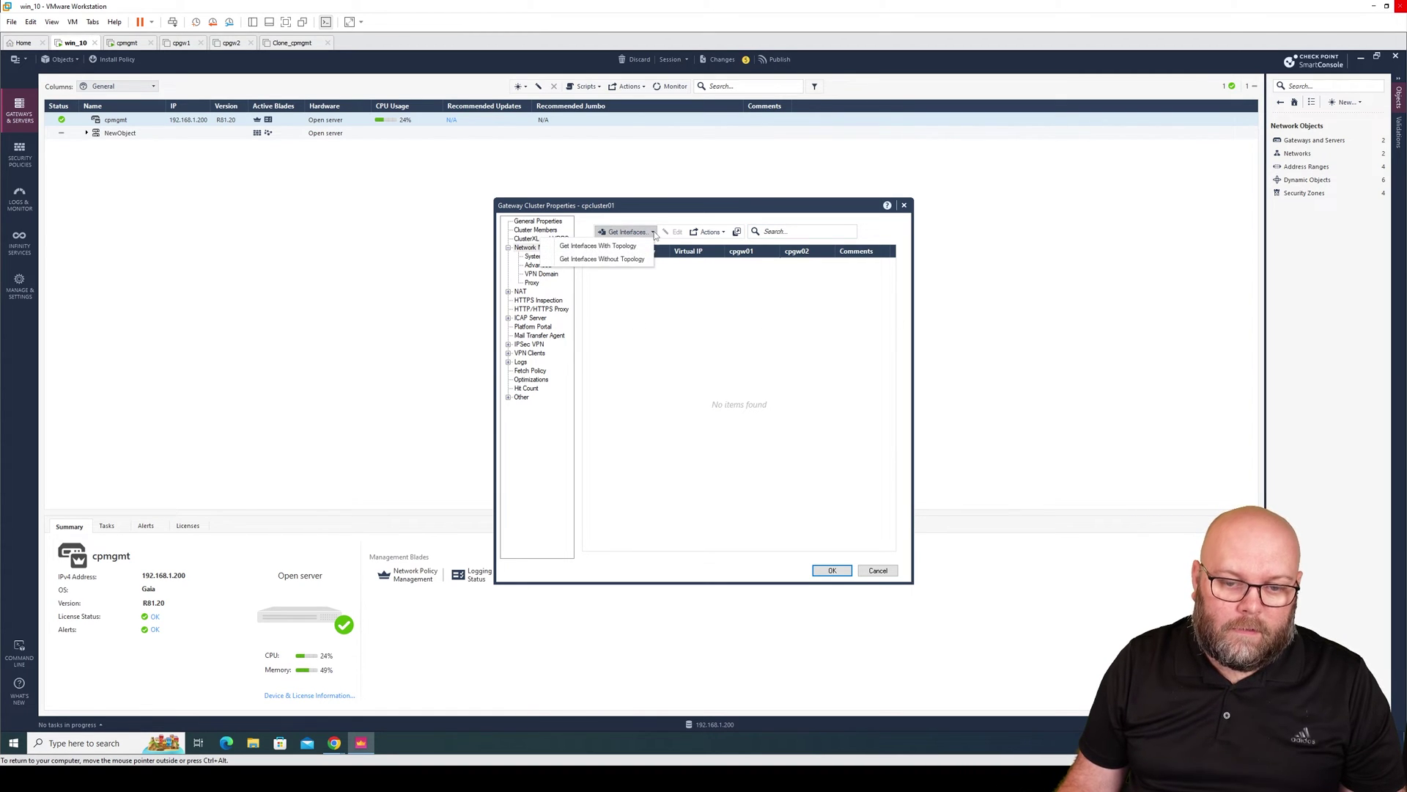
{"action": "left_click", "coordinate": [629, 261]}
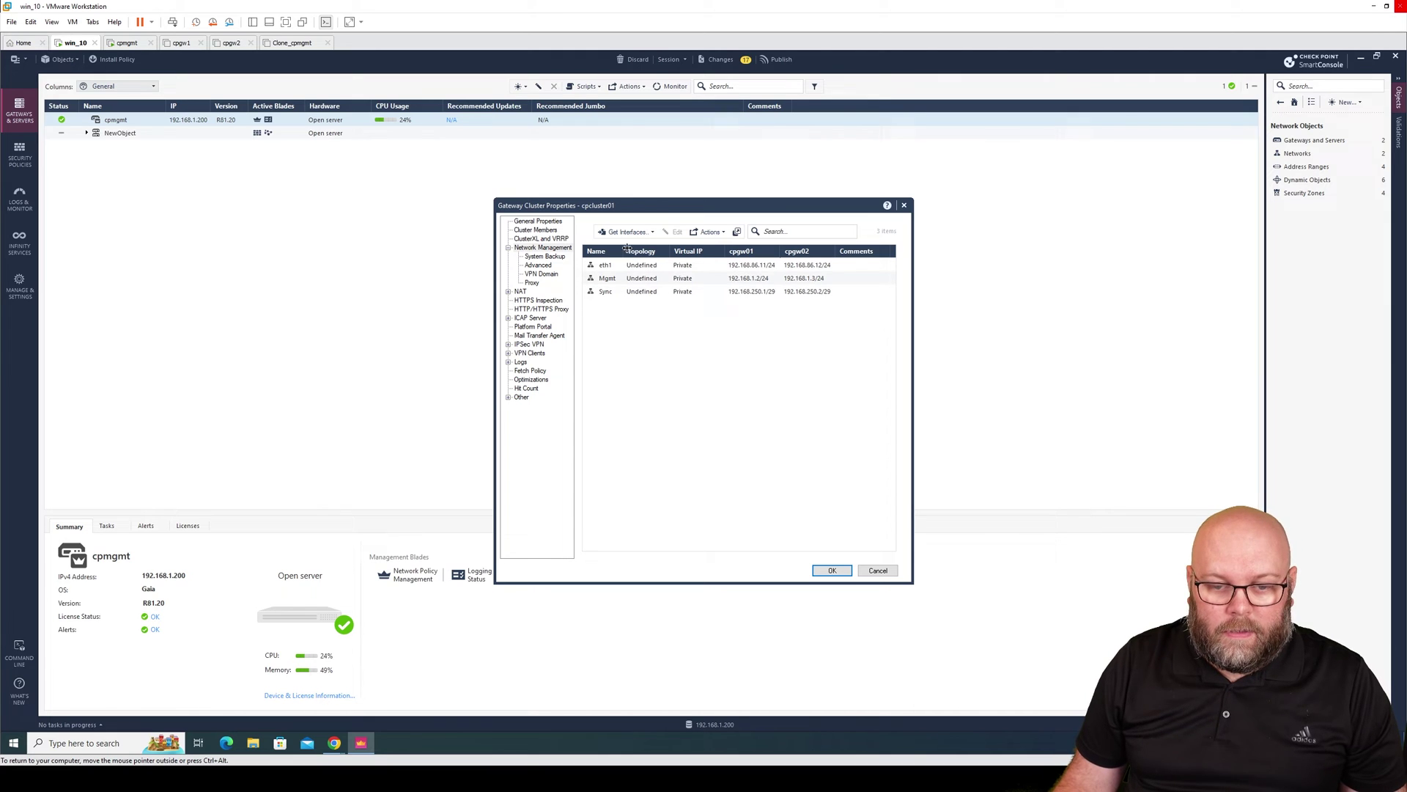
{"action": "left_click_drag", "start_coordinate": [625, 251], "coordinate": [647, 251]}
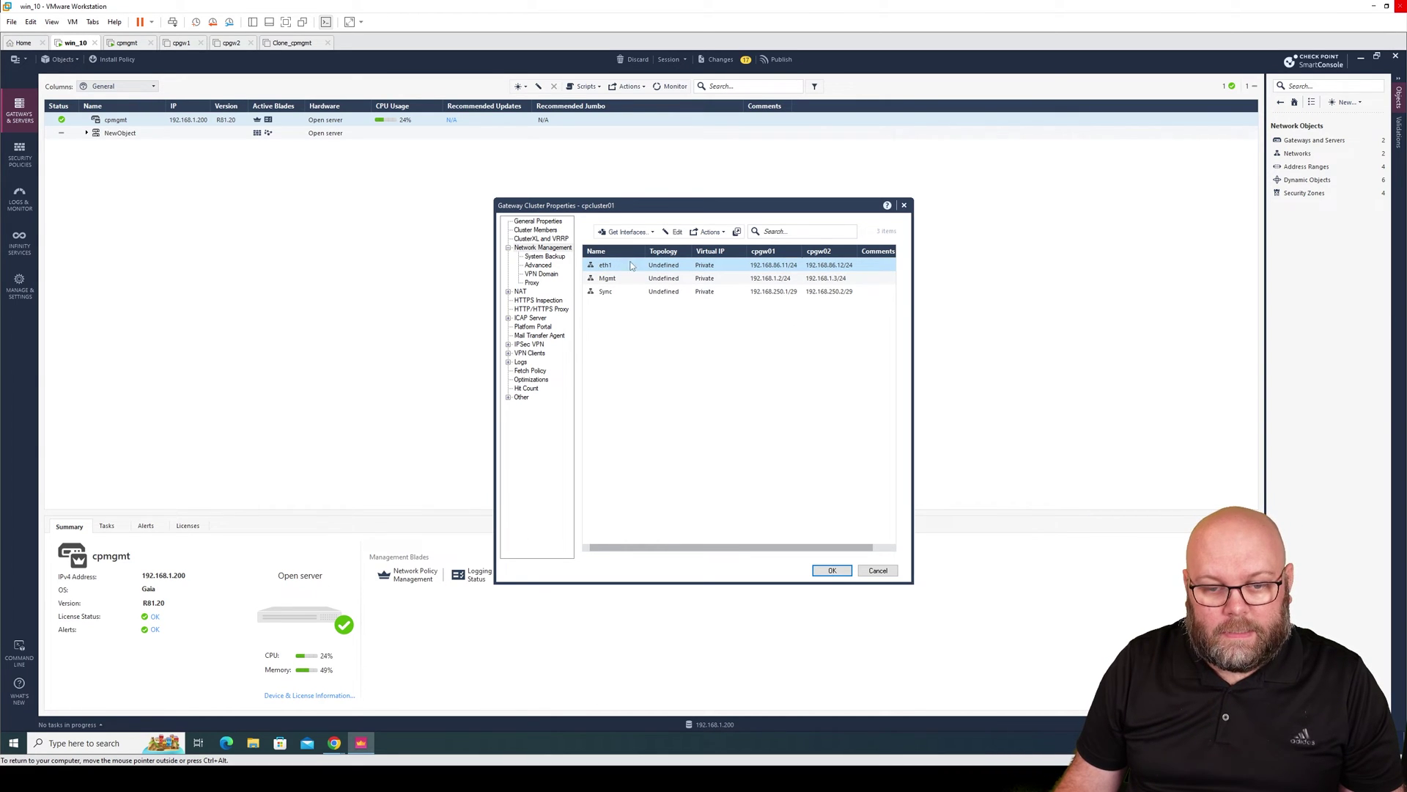
{"action": "left_click", "coordinate": [673, 232]}
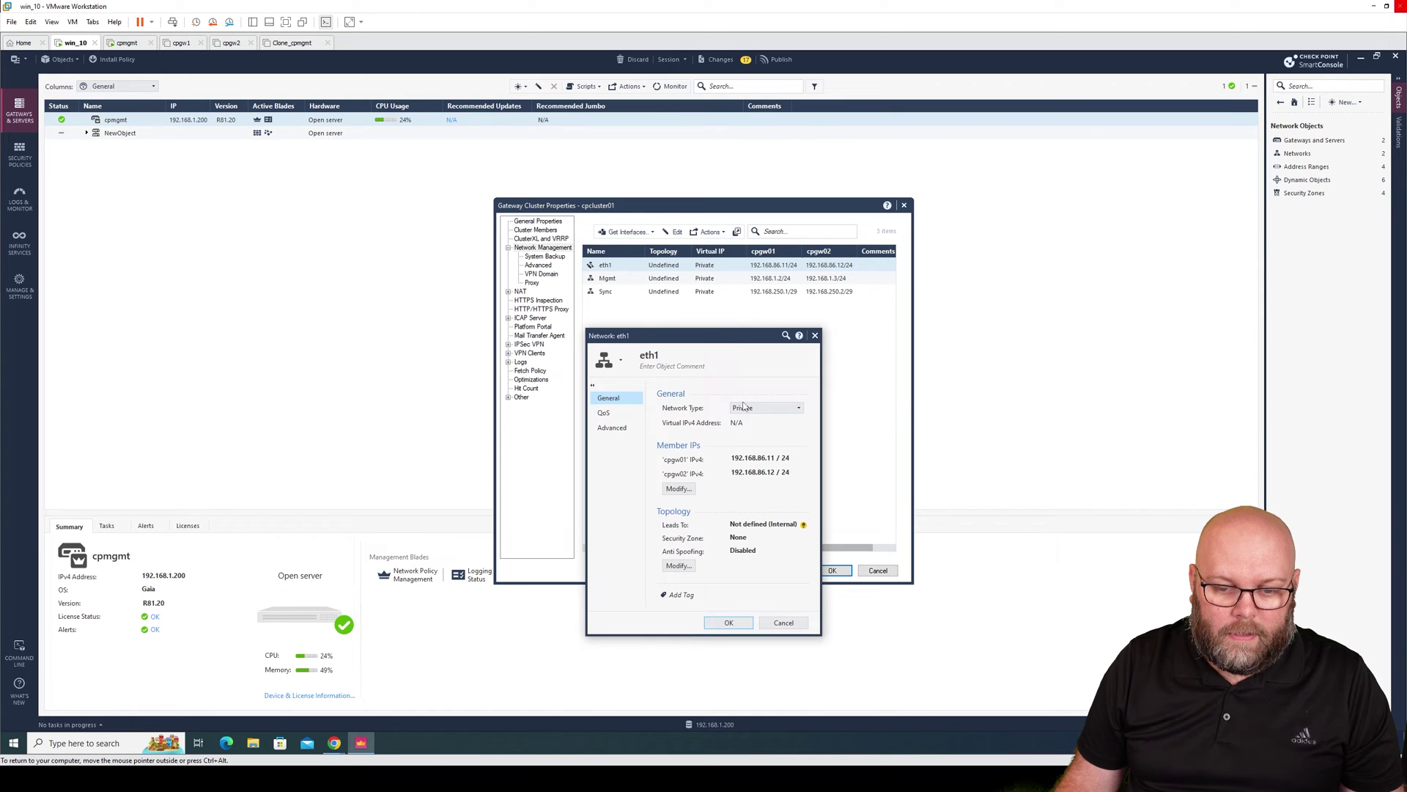
Make eth1 a Cluster interface commented 'external interface' with virtual IP 192.168.86.10/24.
{"action": "left_click", "coordinate": [743, 406]}
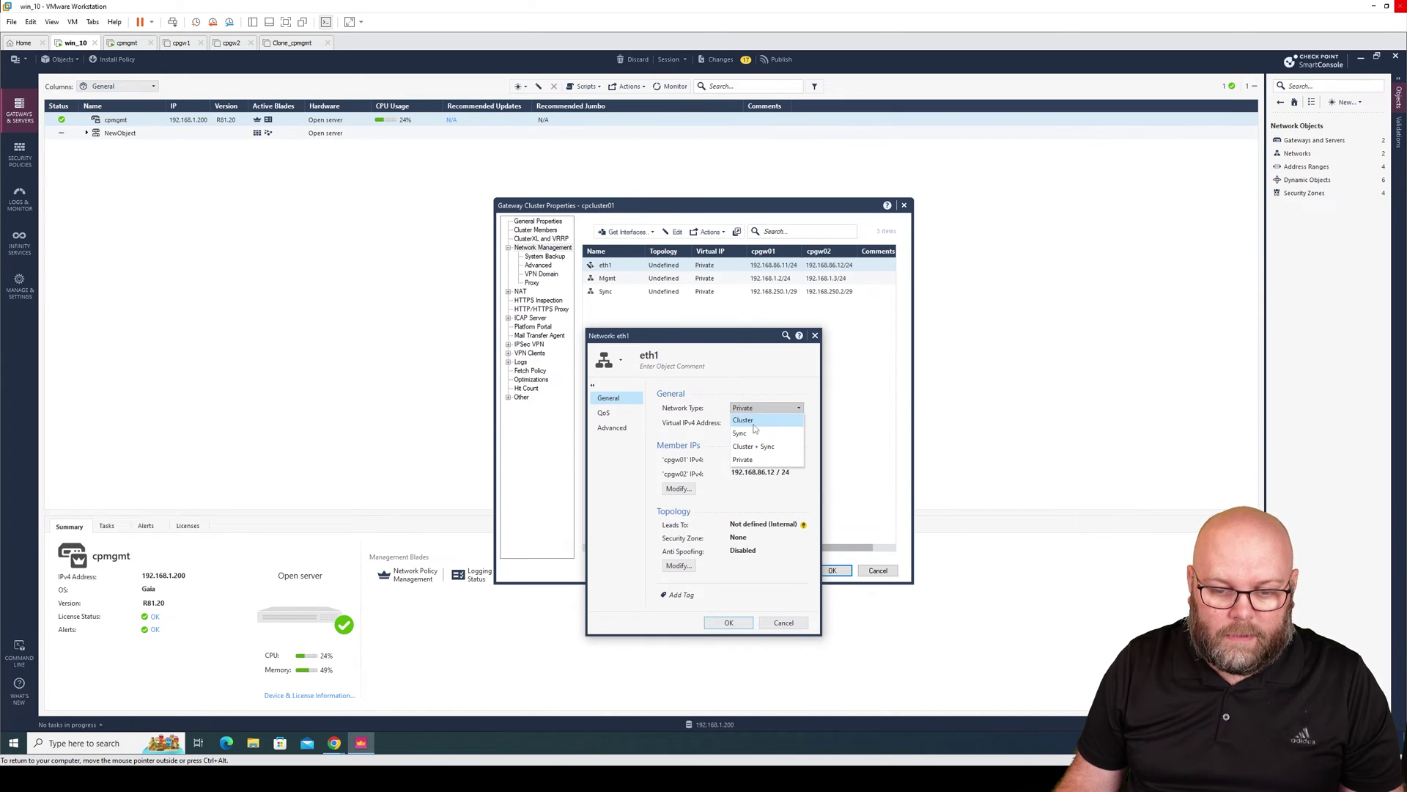
{"action": "left_click", "coordinate": [743, 420]}
{"action": "left_click", "coordinate": [684, 370]}
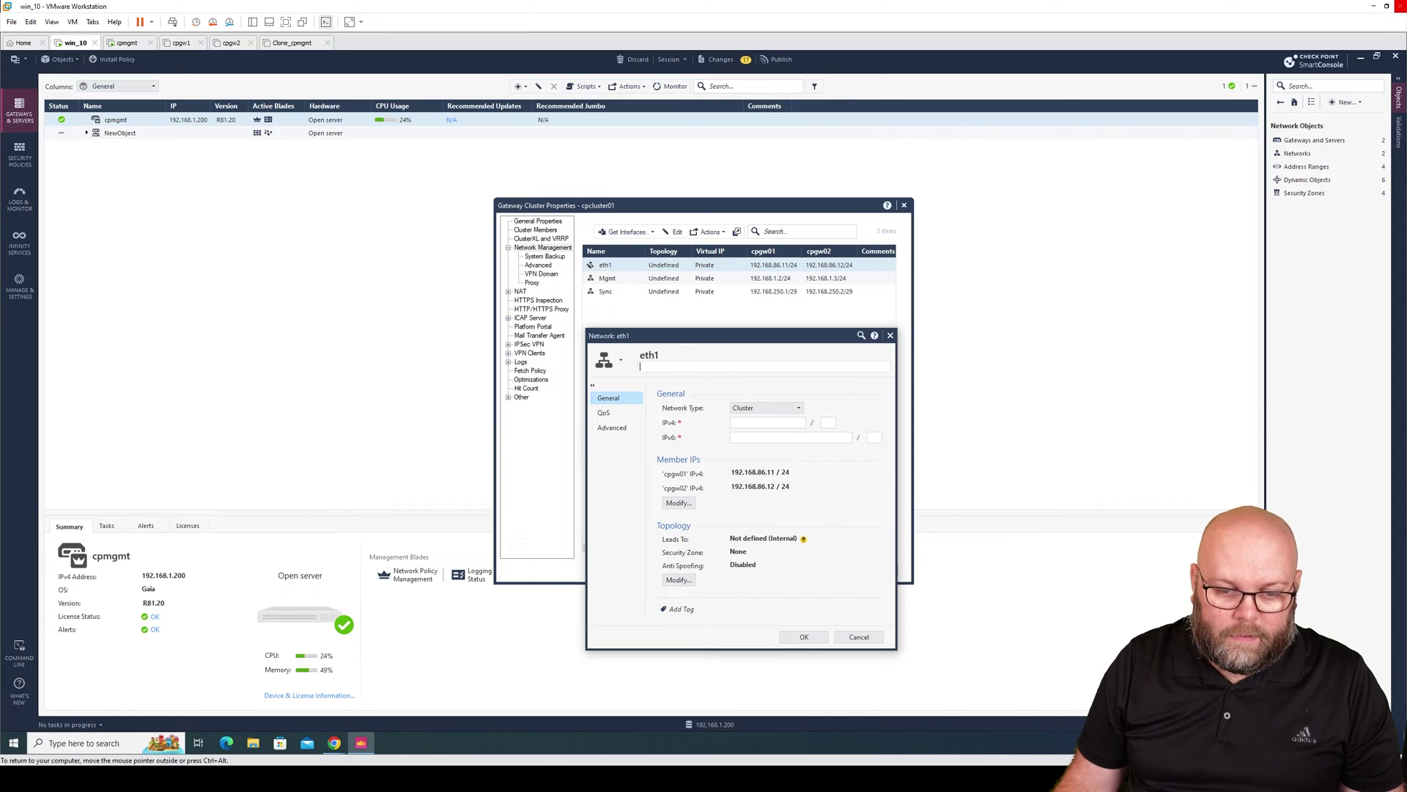
{"action": "type", "text": "external "}
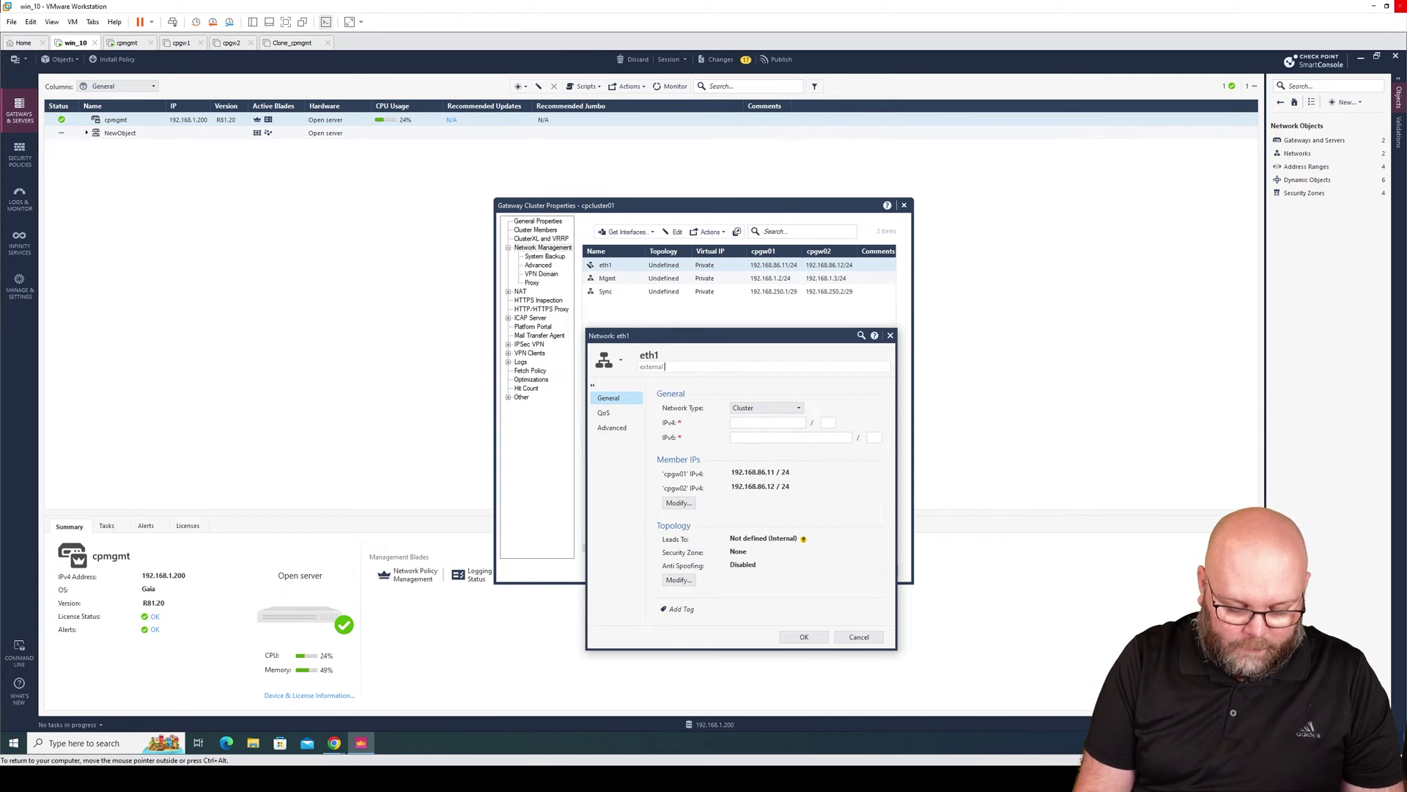
{"action": "type", "text": "interface"}
{"action": "left_click", "coordinate": [769, 422]}
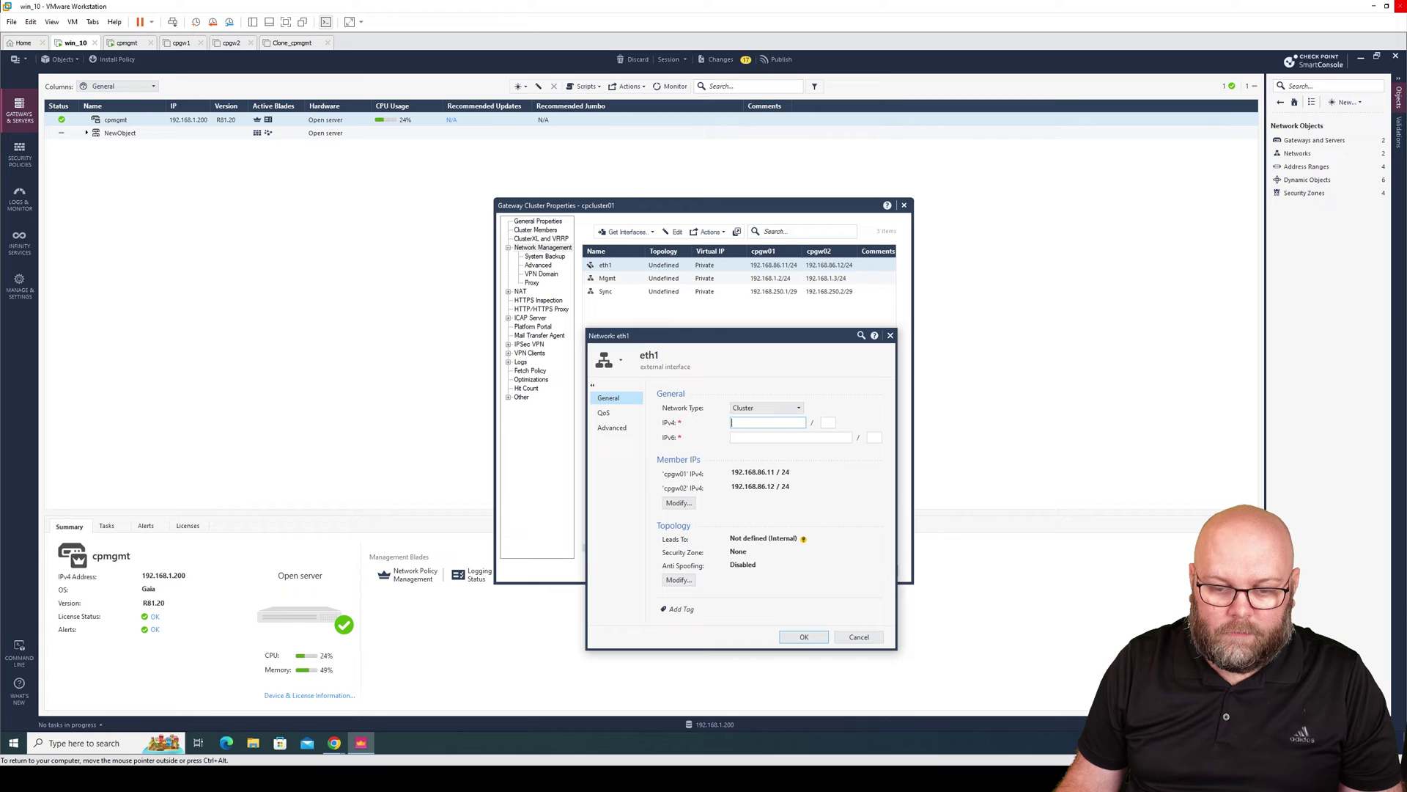
{"action": "type", "text": "192.168"}
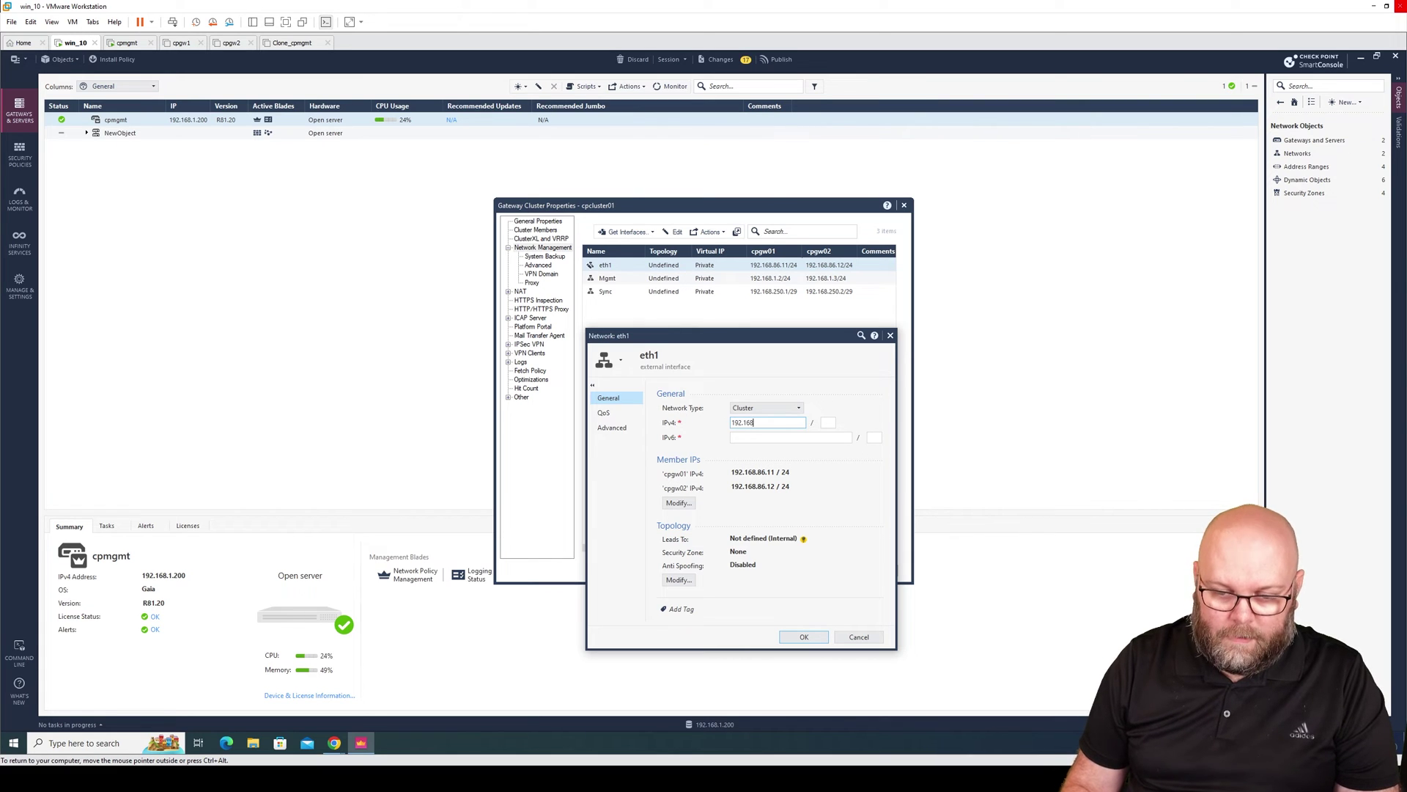
{"action": "type", "text": ".86.10"}
{"action": "key", "text": "Tab"}
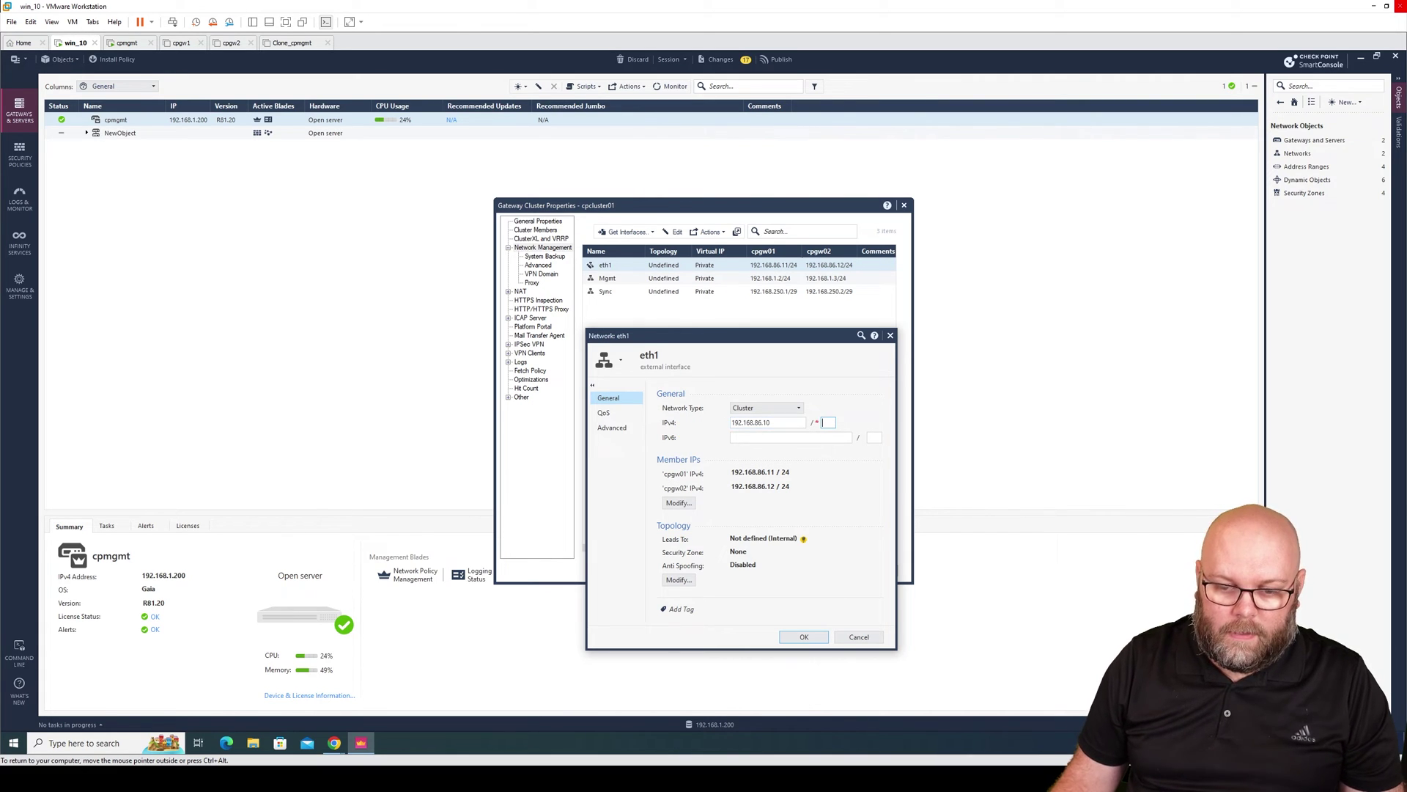
{"action": "type", "text": "24"}
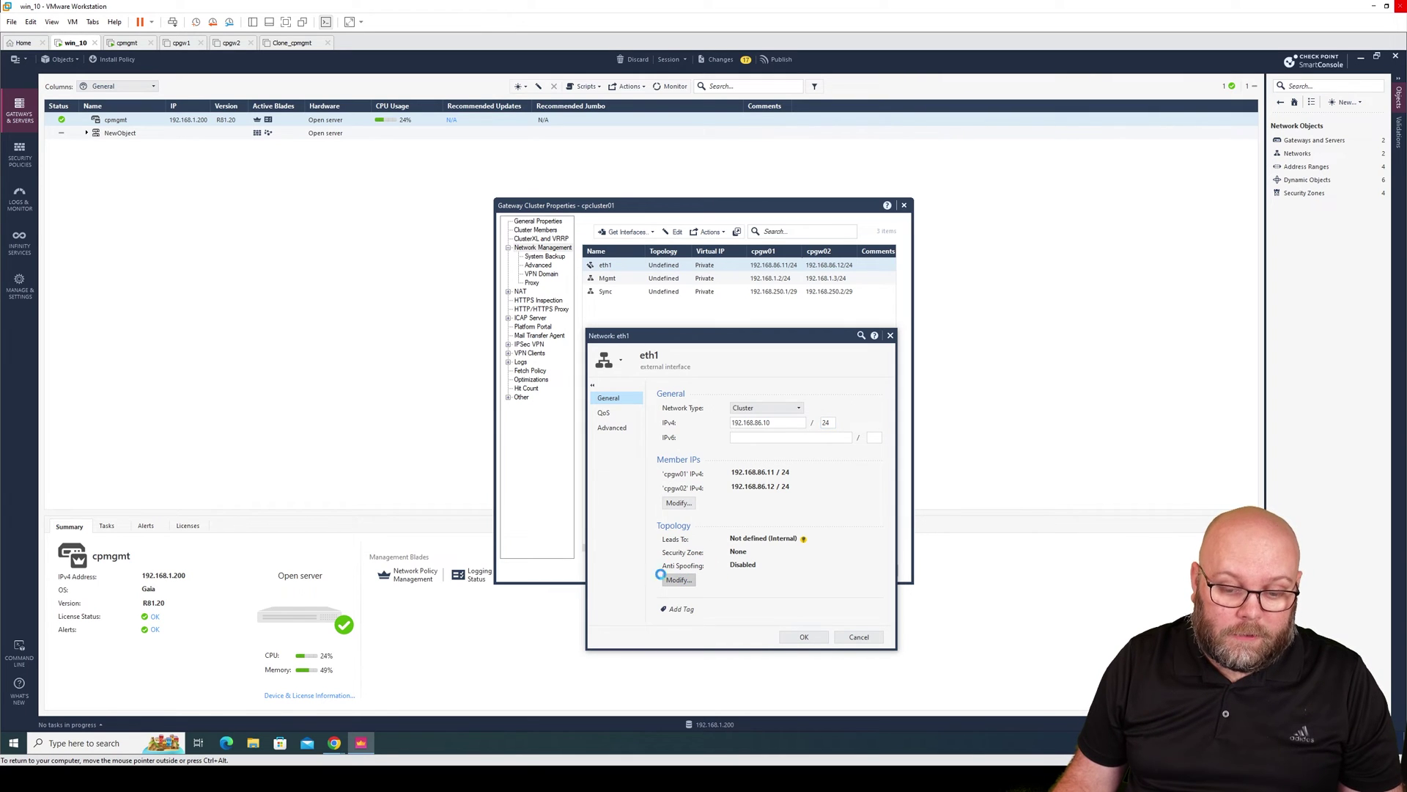
Override eth1's topology to Internet (External), zone from topology, with anti-spoofing enabled, and save.
{"action": "left_click", "coordinate": [682, 580]}
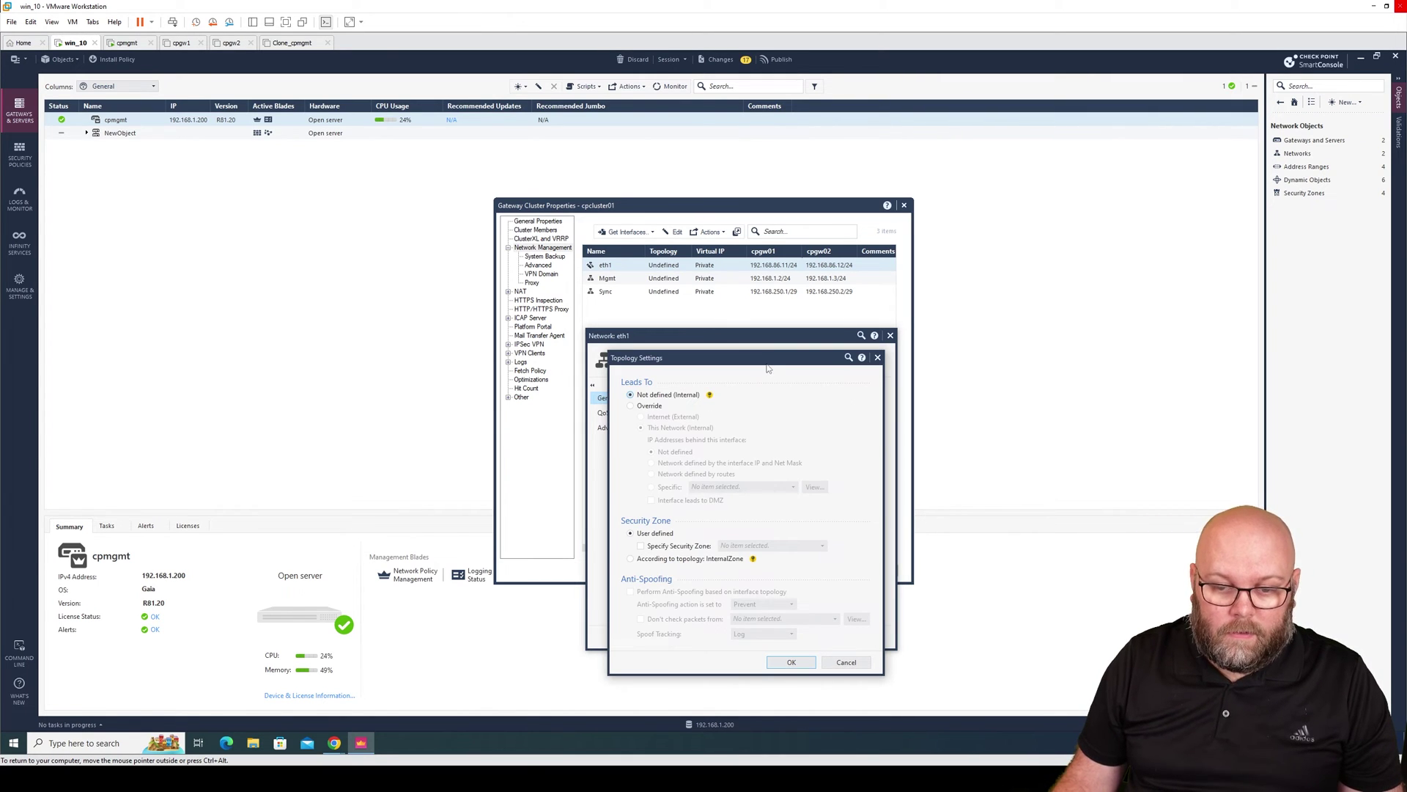
{"action": "left_click_drag", "start_coordinate": [775, 370], "coordinate": [968, 392]}
{"action": "left_click", "coordinate": [849, 431]}
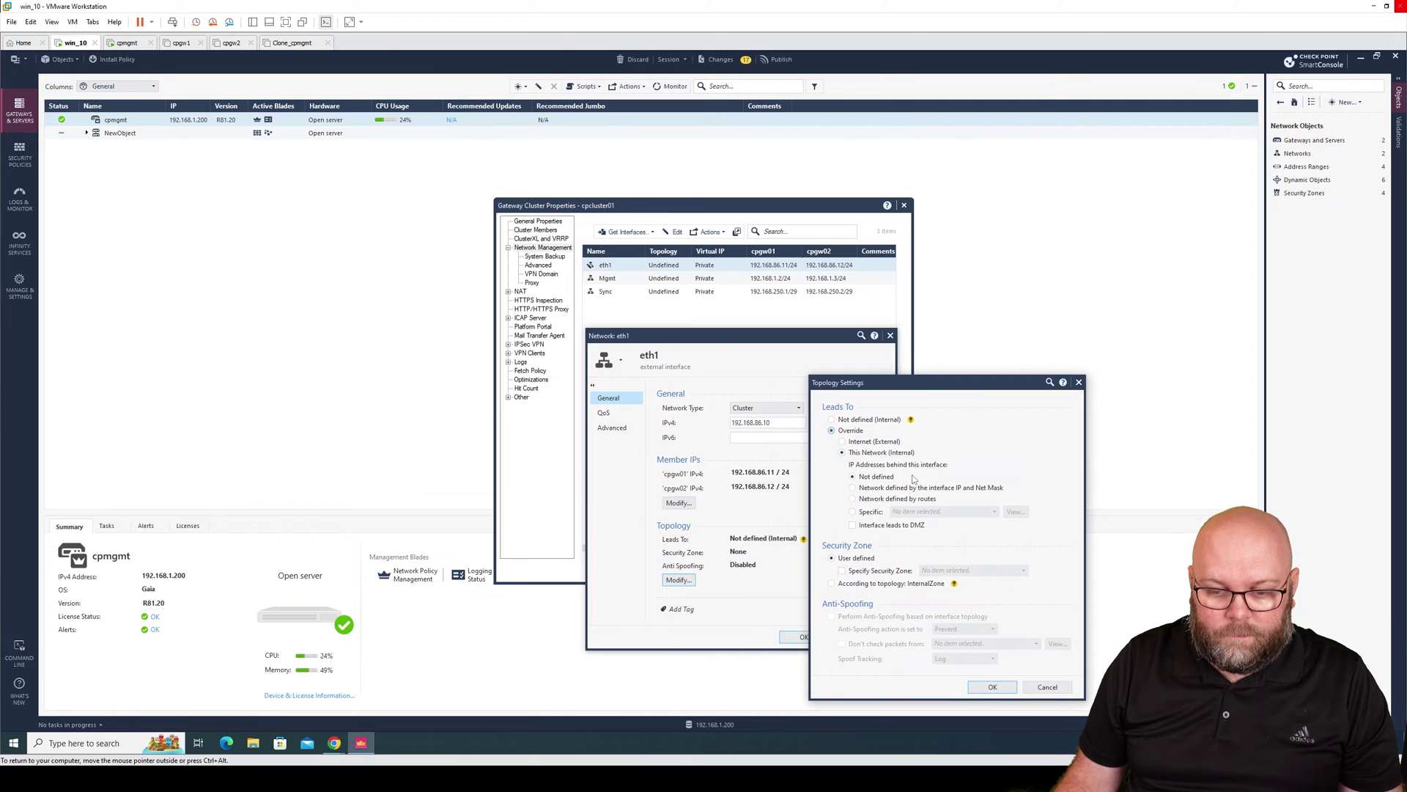
{"action": "left_click", "coordinate": [887, 443]}
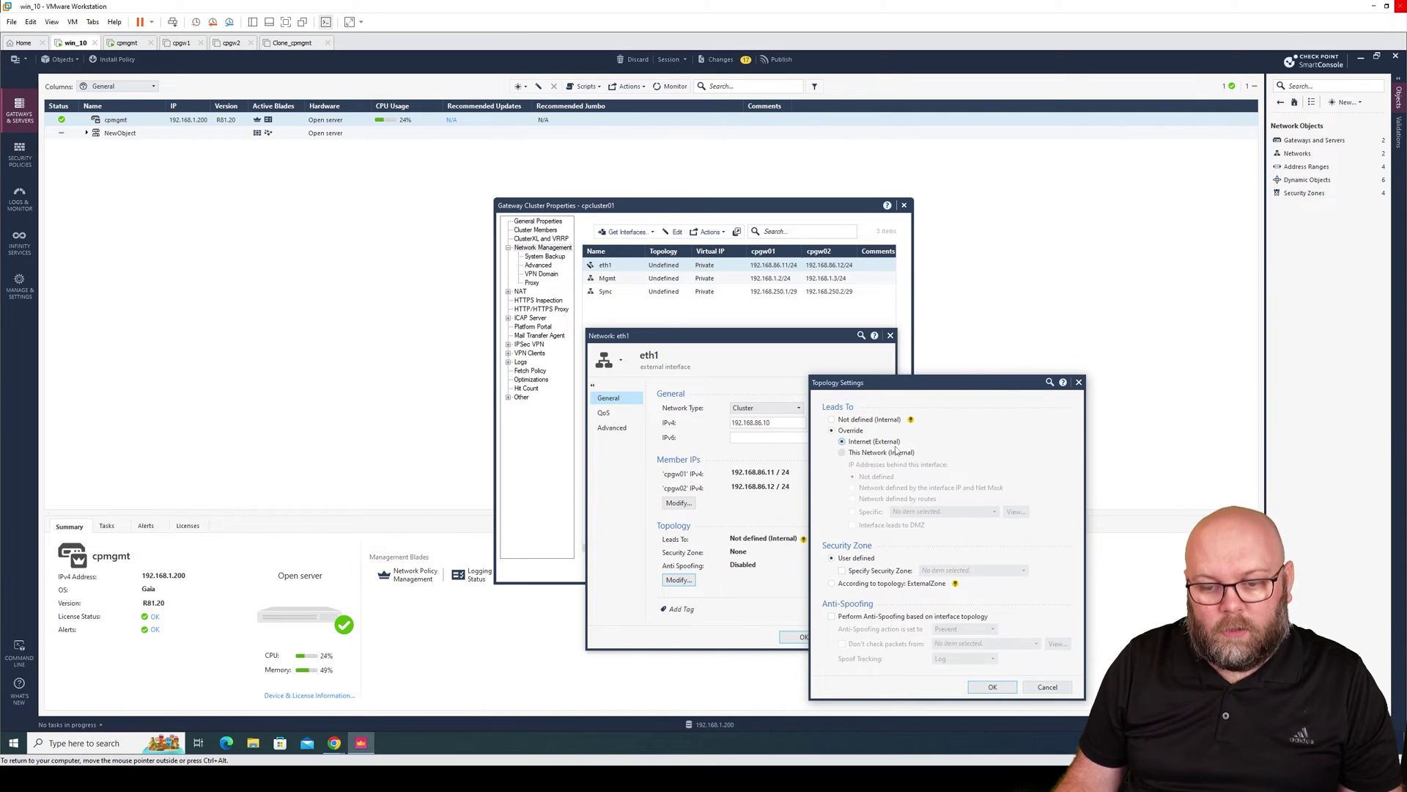
{"action": "left_click", "coordinate": [832, 584]}
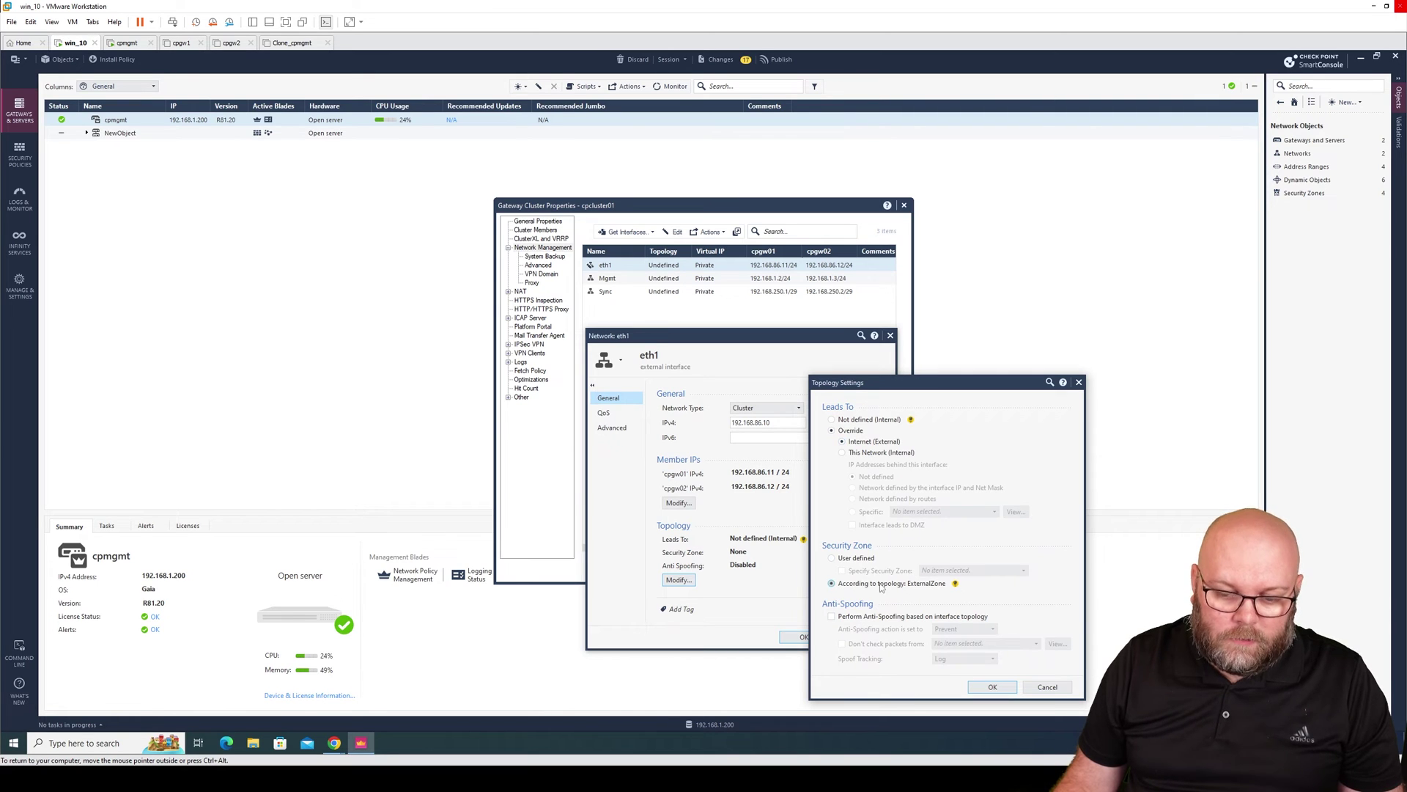
{"action": "left_click", "coordinate": [922, 620]}
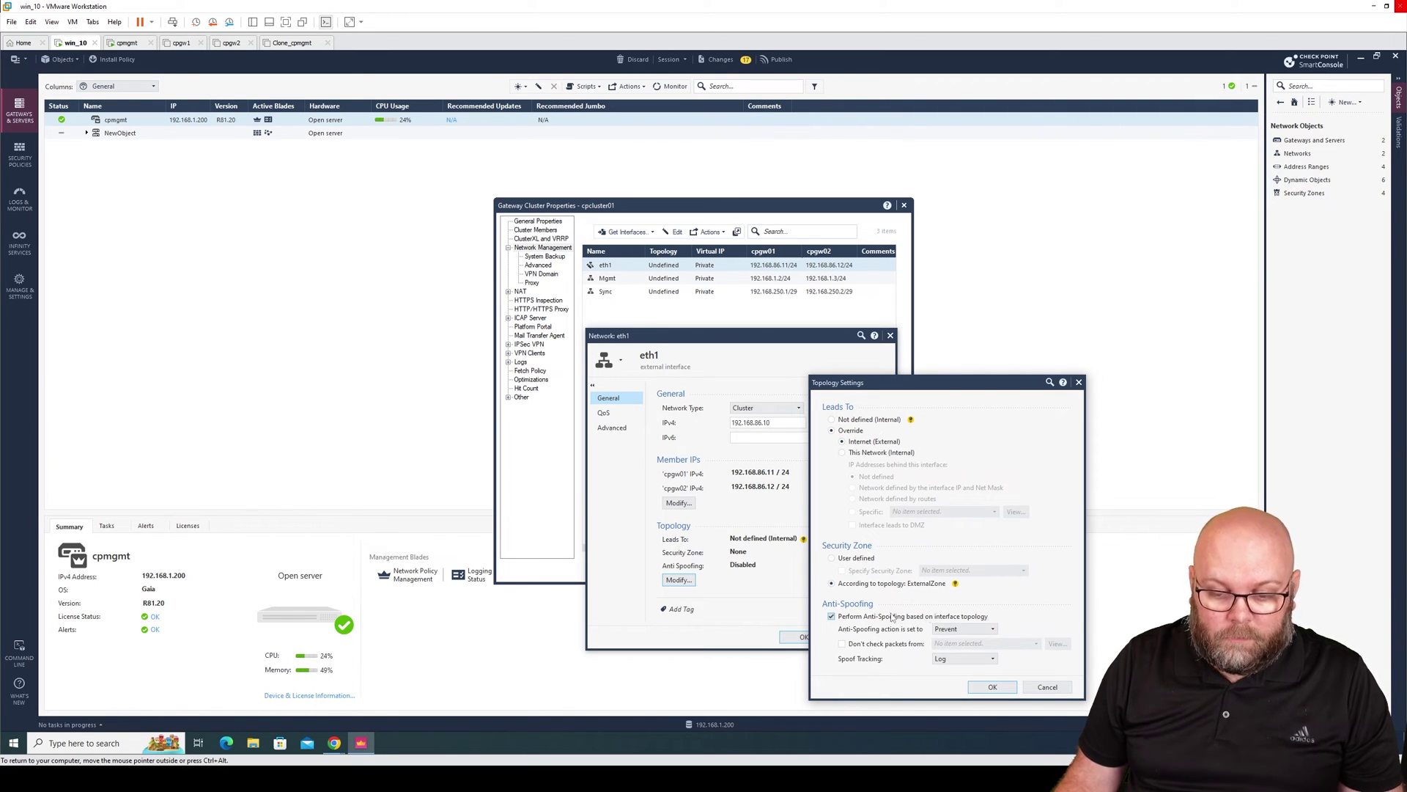
{"action": "left_click", "coordinate": [994, 689]}
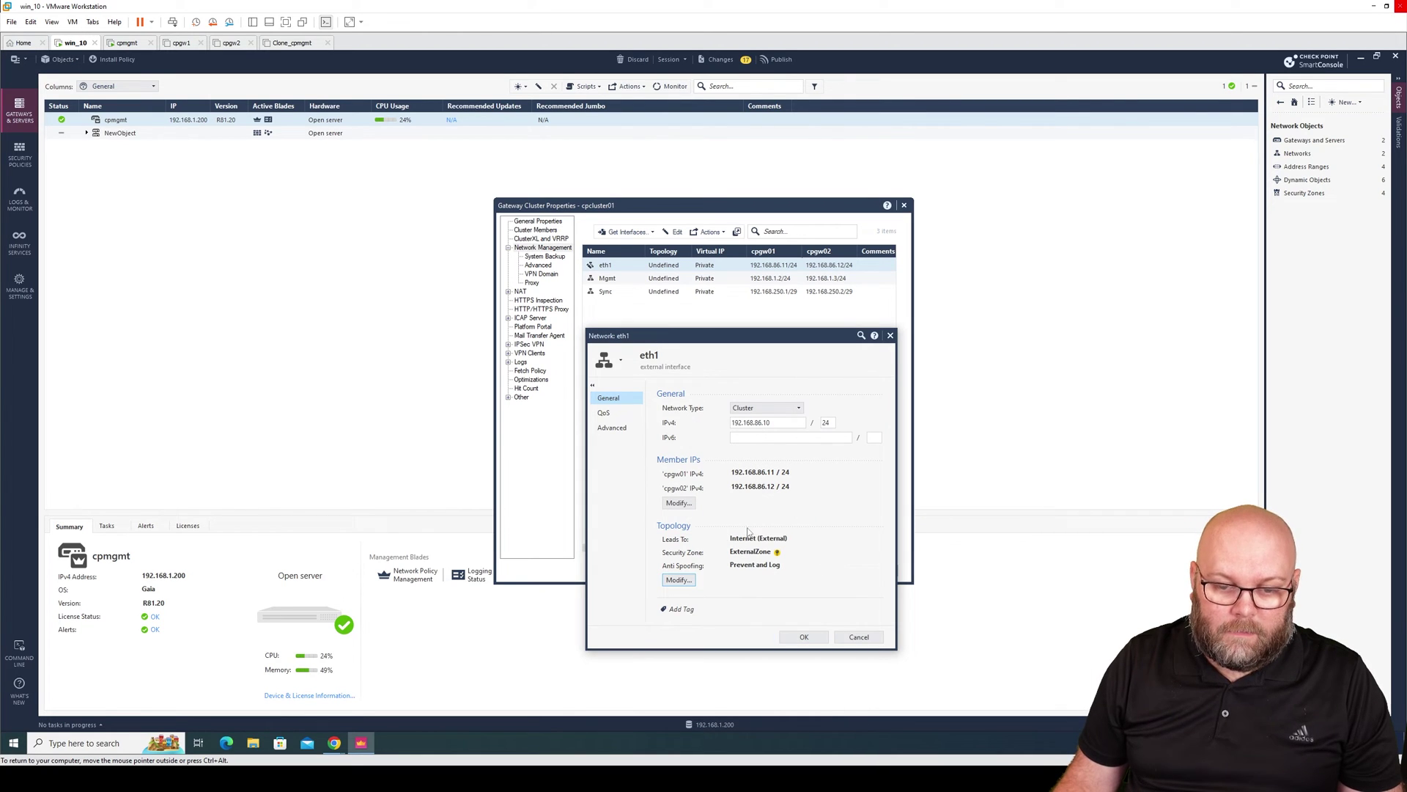
{"action": "left_click", "coordinate": [803, 635]}
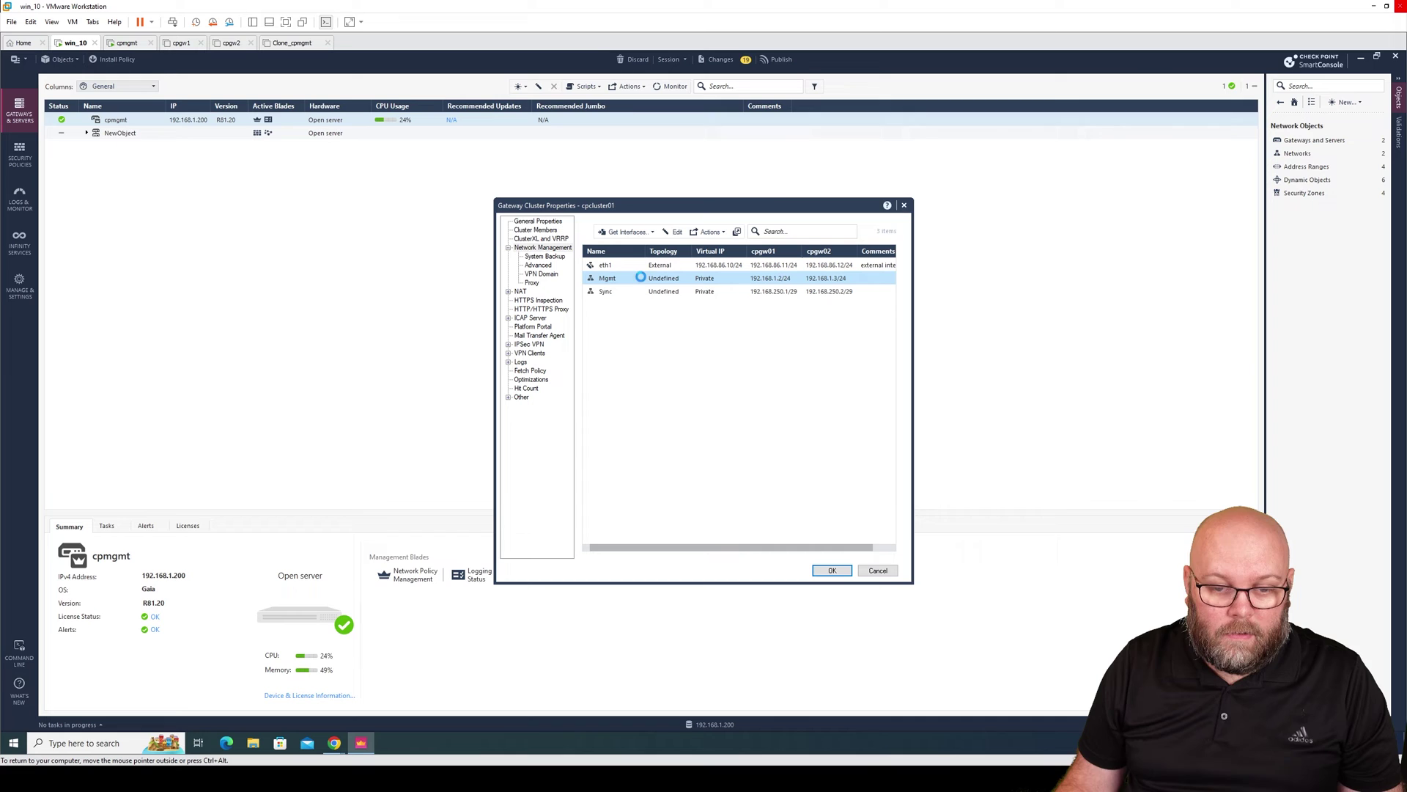
Set Mgmt's network type to Cluster with virtual IP 192.168.1.1/24.
{"action": "left_click_drag", "start_coordinate": [671, 246], "coordinate": [675, 318]}
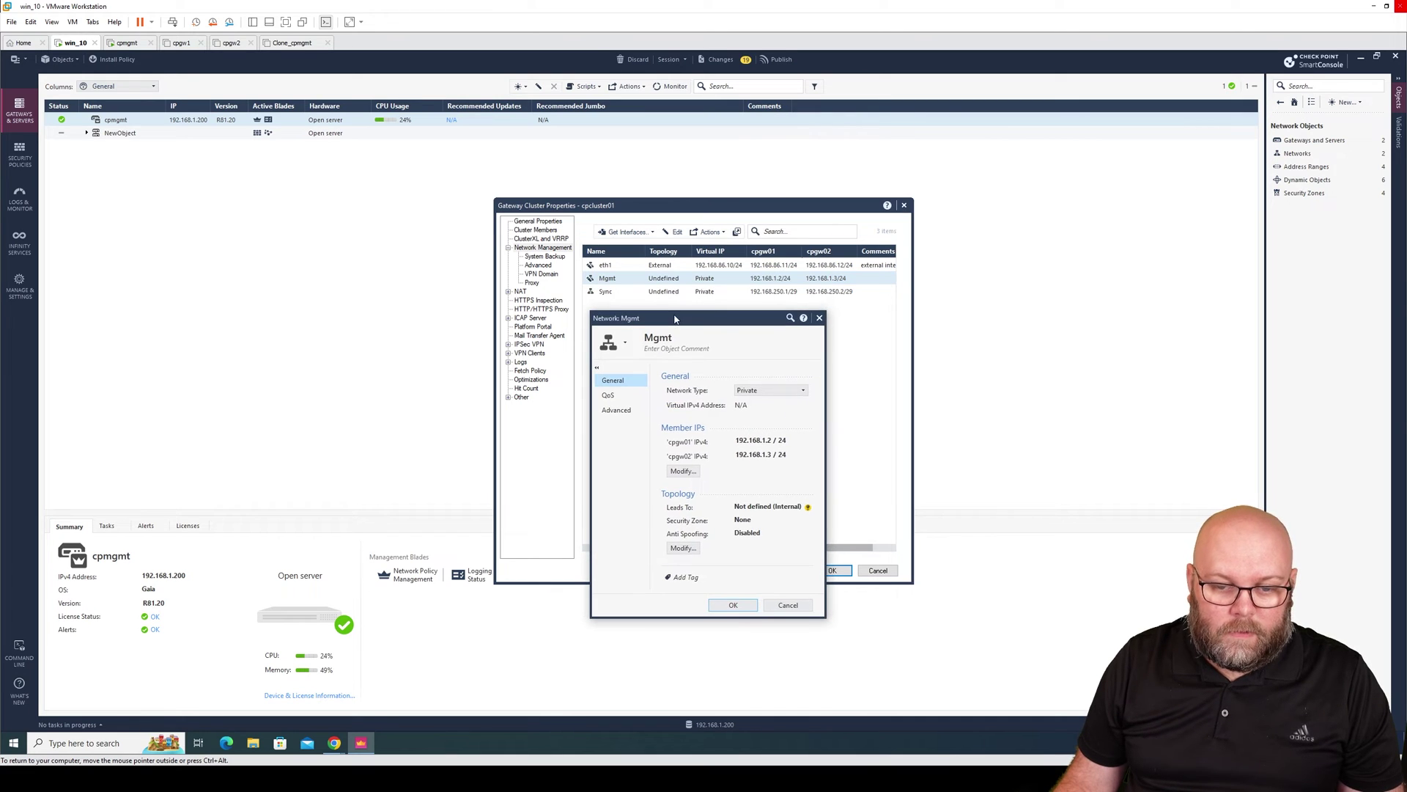
{"action": "left_click", "coordinate": [769, 390]}
{"action": "left_click", "coordinate": [755, 400]}
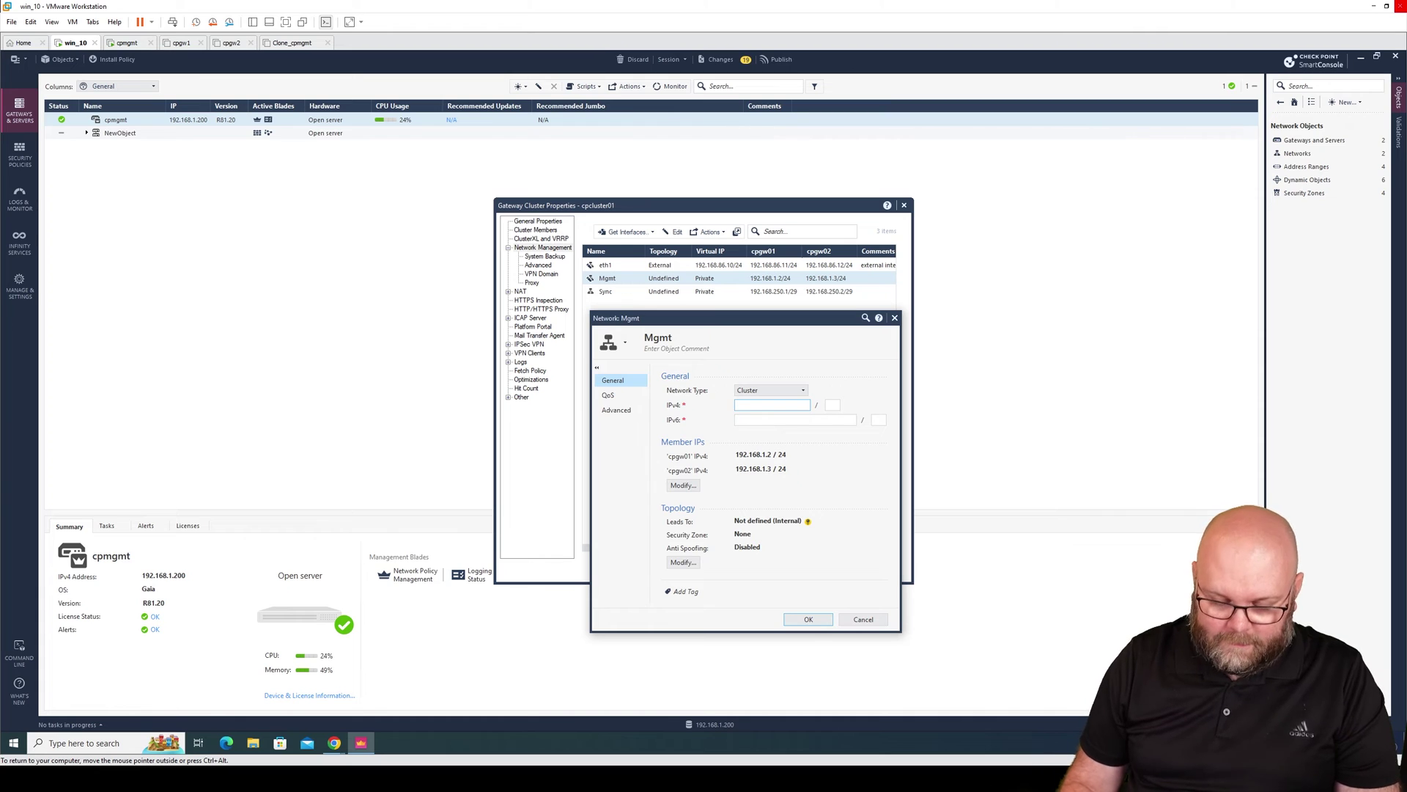
{"action": "type", "text": "192.168.1.1"}
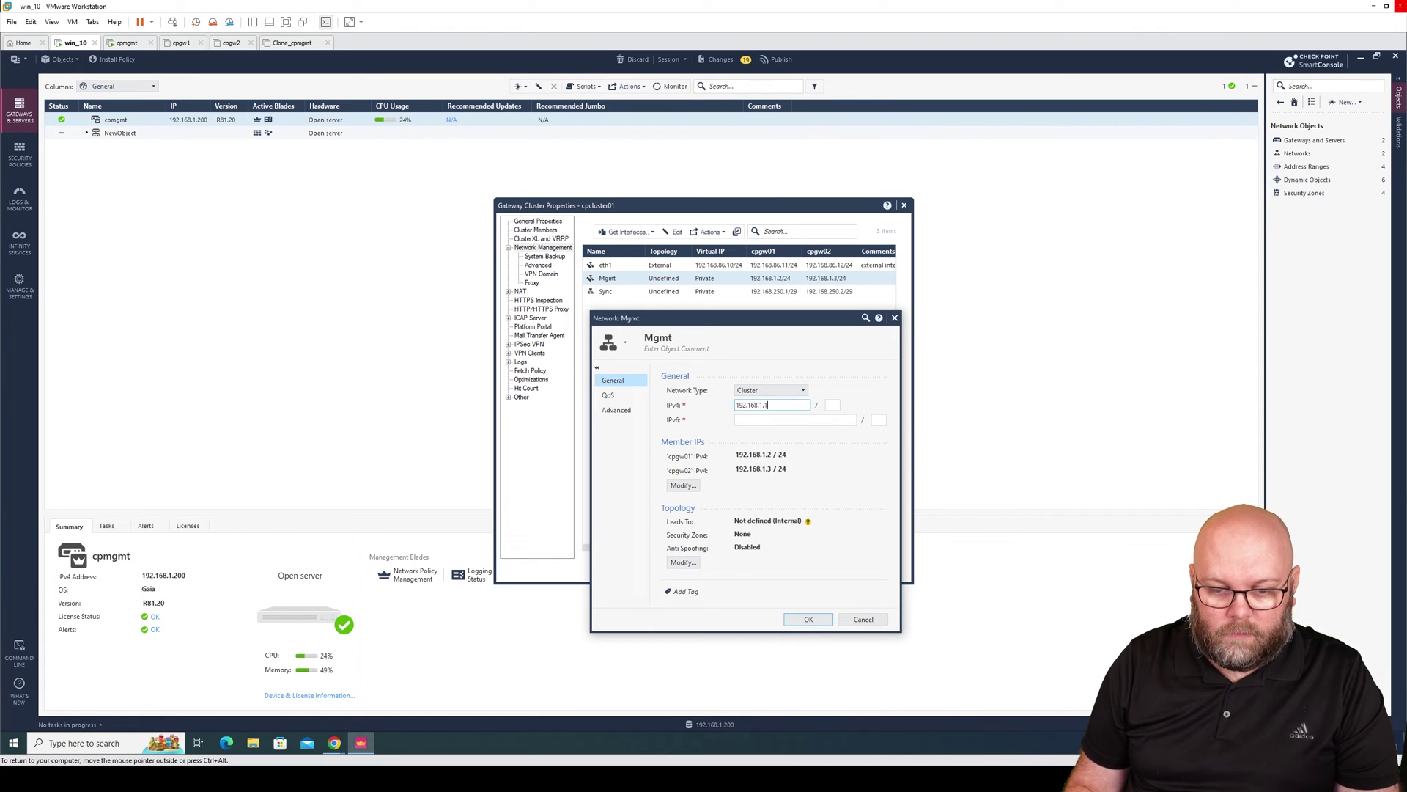
{"action": "key", "text": "Tab"}
{"action": "type", "text": "24"}
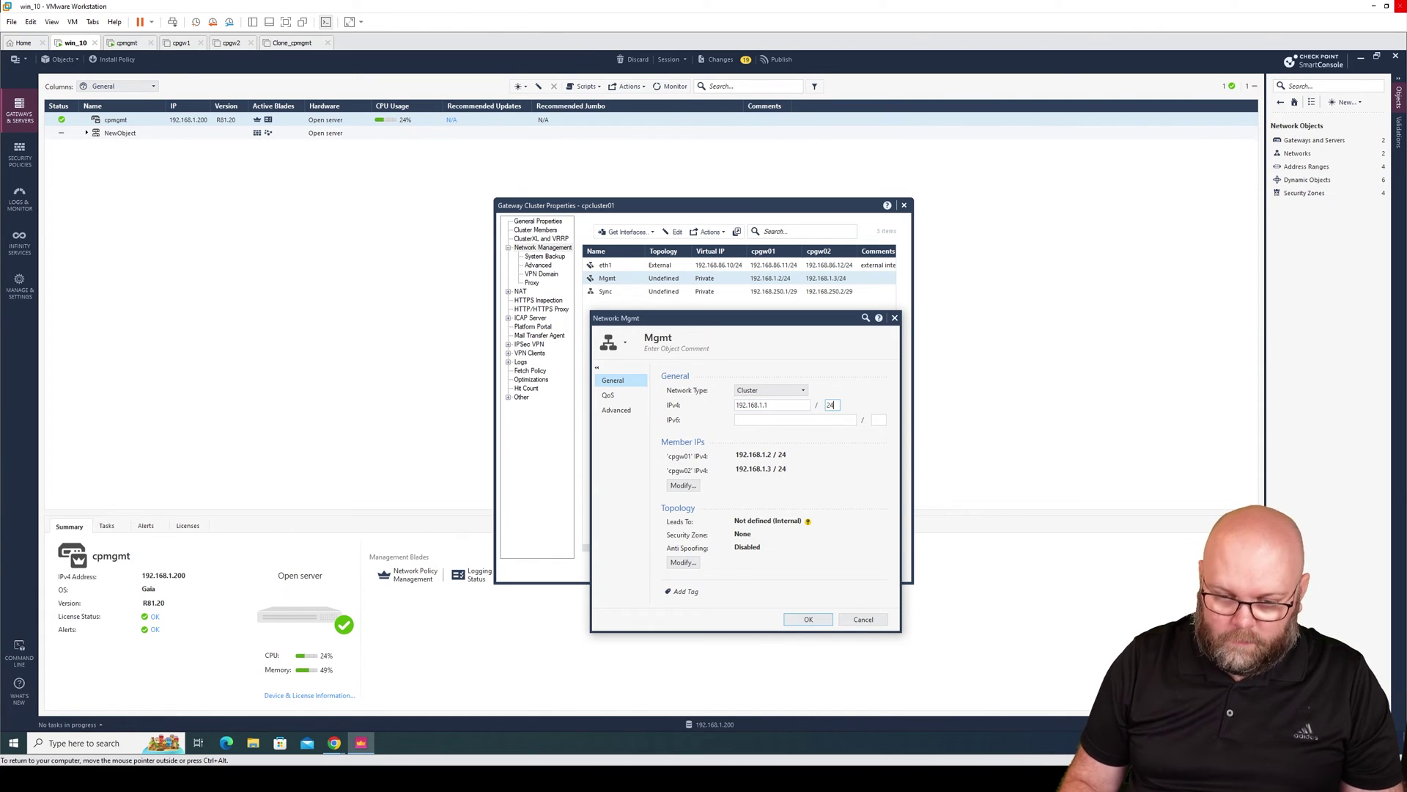
Override Mgmt's topology to its network by IP and net mask, enable anti-spoofing, and save.
{"action": "left_click", "coordinate": [690, 564]}
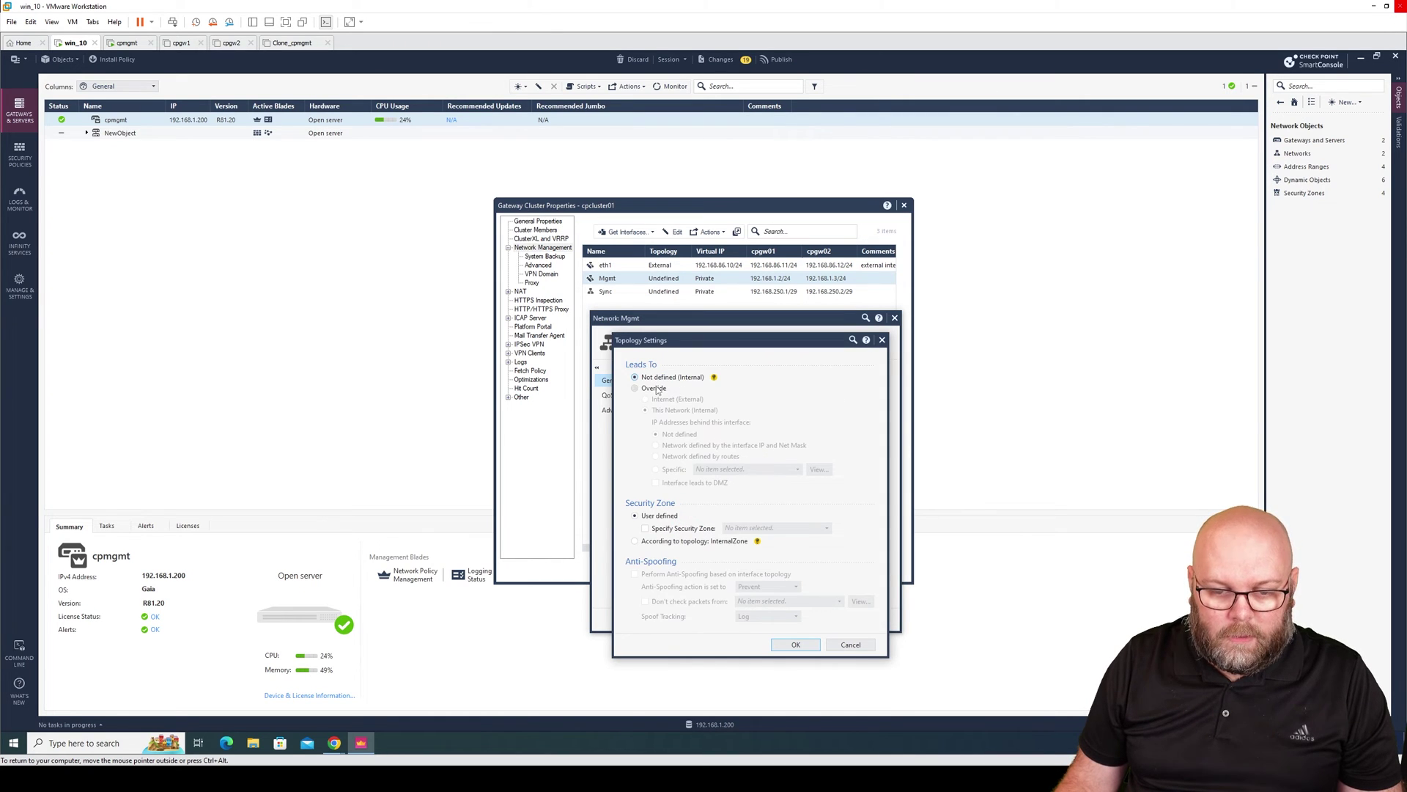
{"action": "left_click", "coordinate": [660, 389]}
{"action": "left_click", "coordinate": [744, 446]}
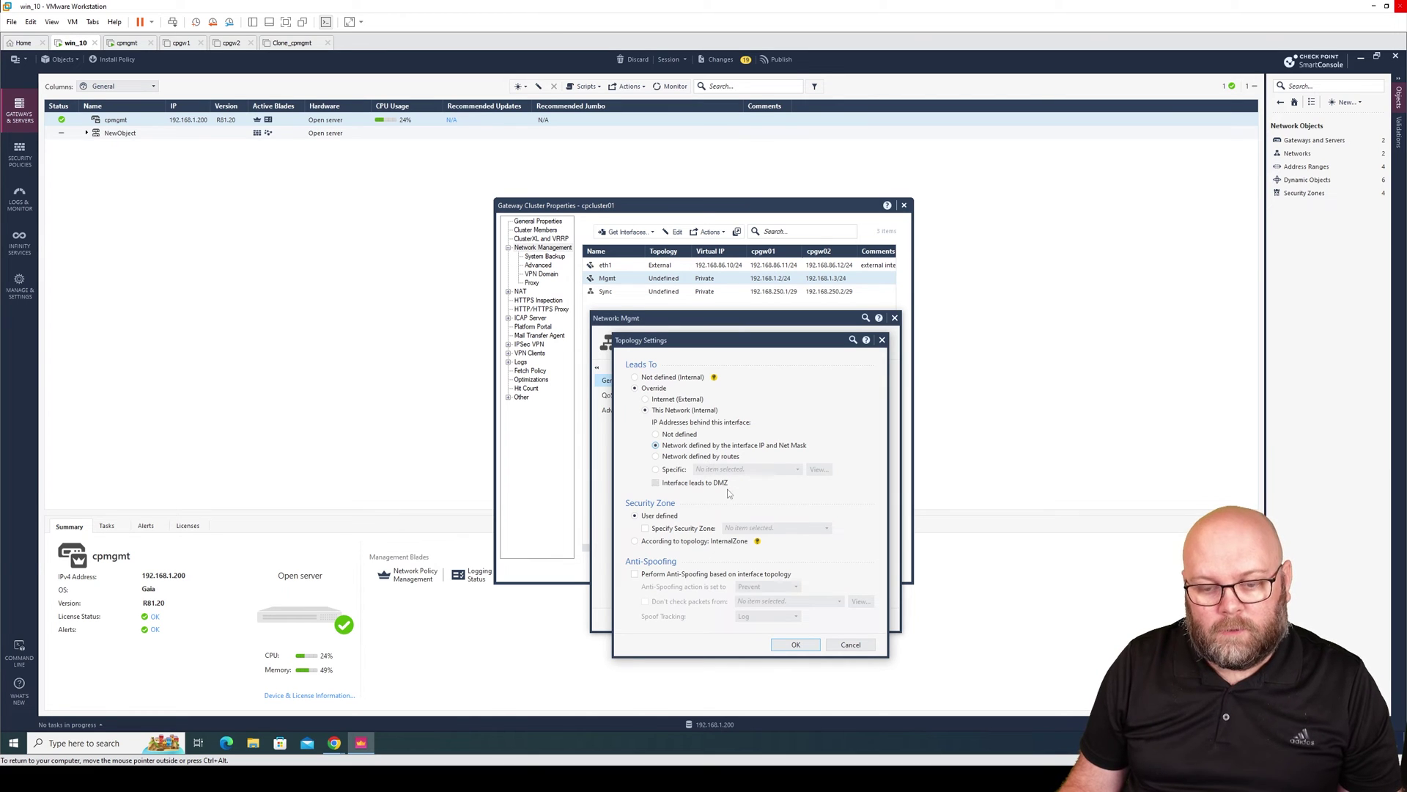
{"action": "left_click", "coordinate": [705, 575]}
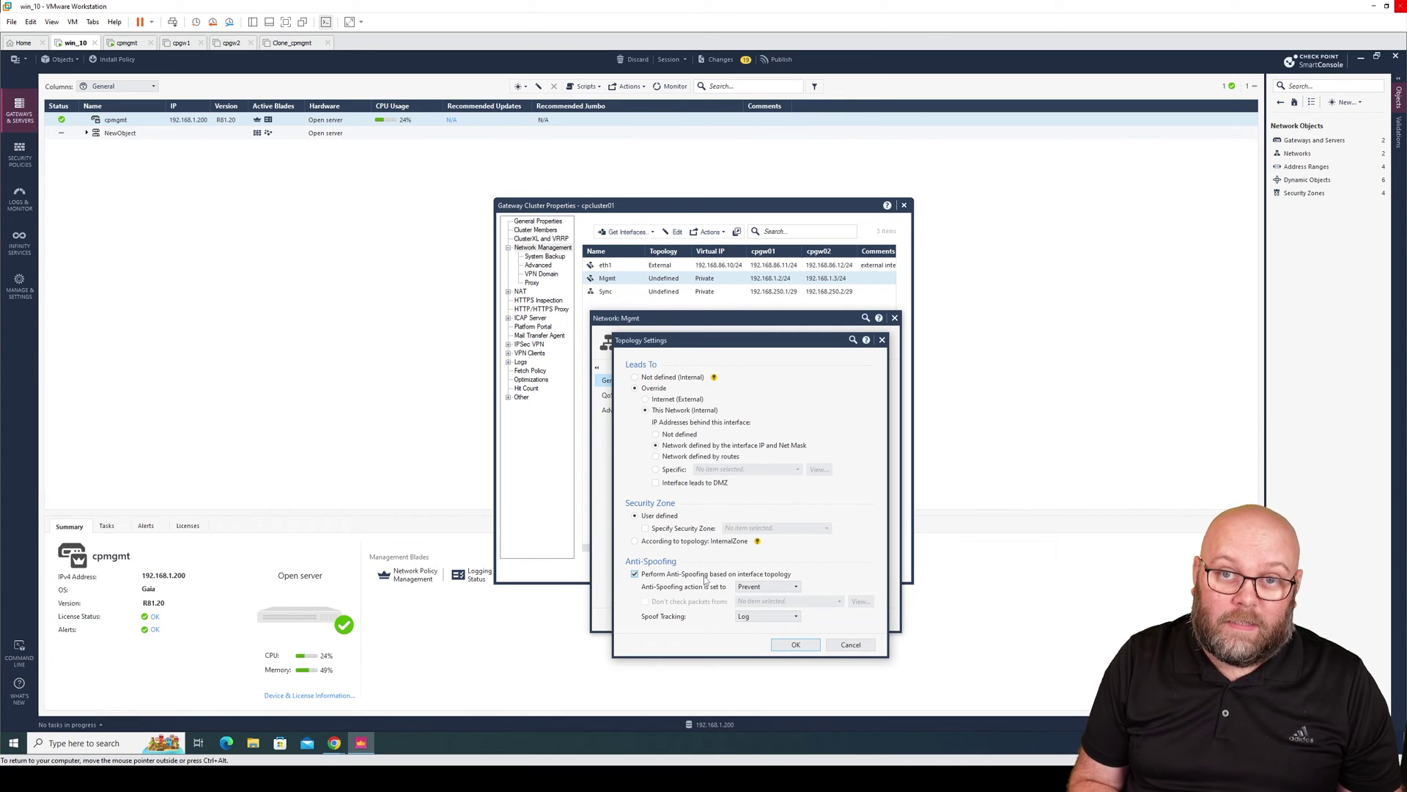
{"action": "left_click", "coordinate": [795, 644]}
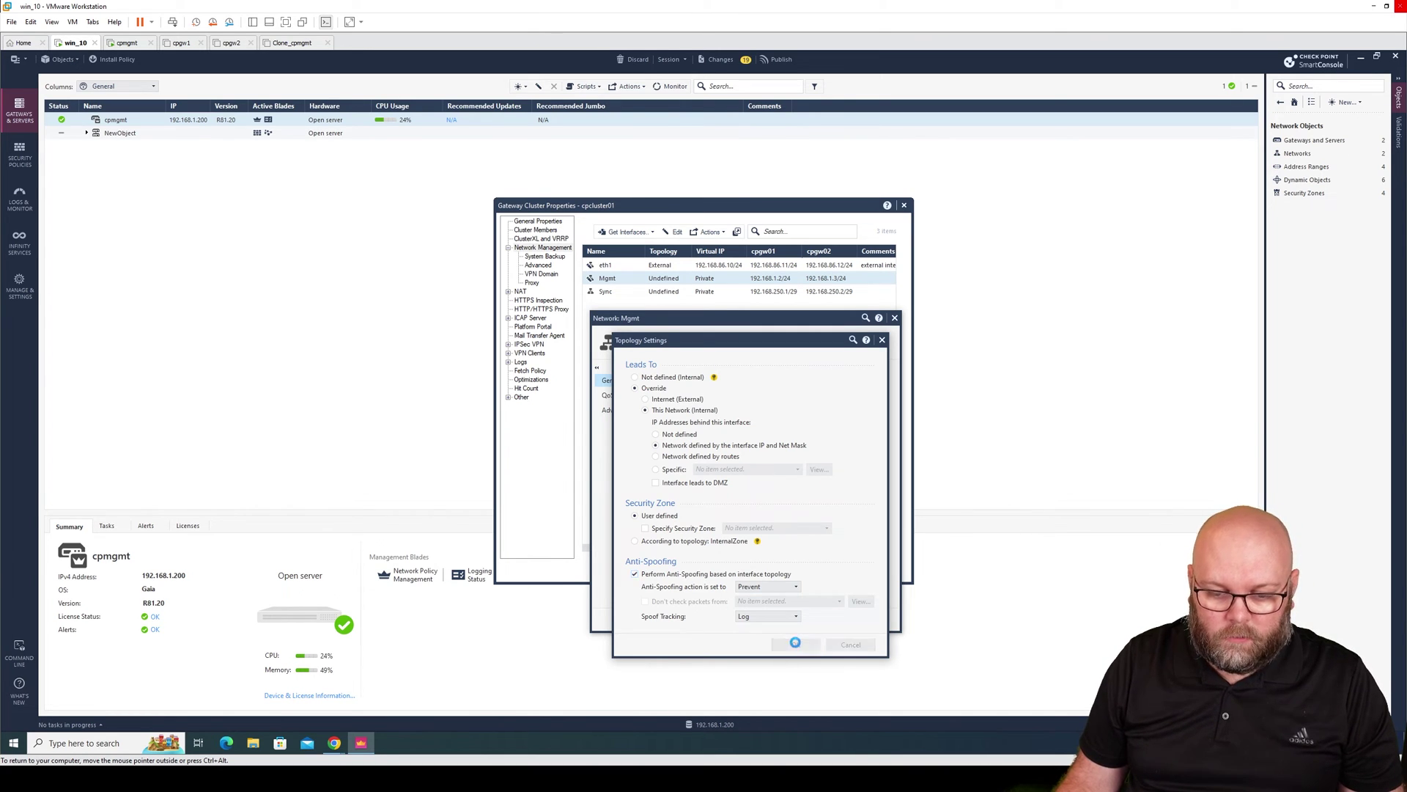
{"action": "left_click", "coordinate": [795, 620]}
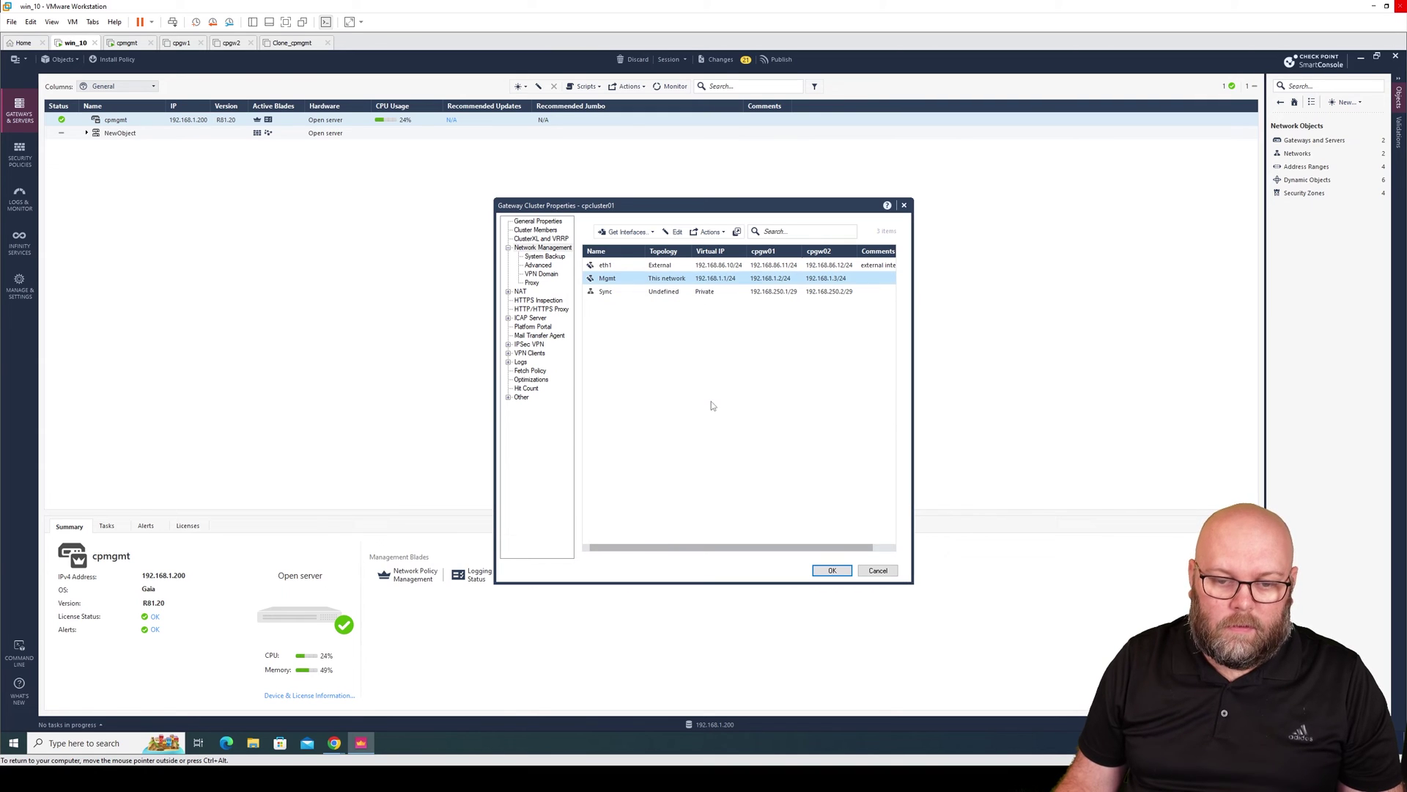
{"action": "left_click", "coordinate": [671, 291]}
Set the Sync interface's type to Sync with topology defined by its IP and net mask.
{"action": "left_click", "coordinate": [673, 231]}
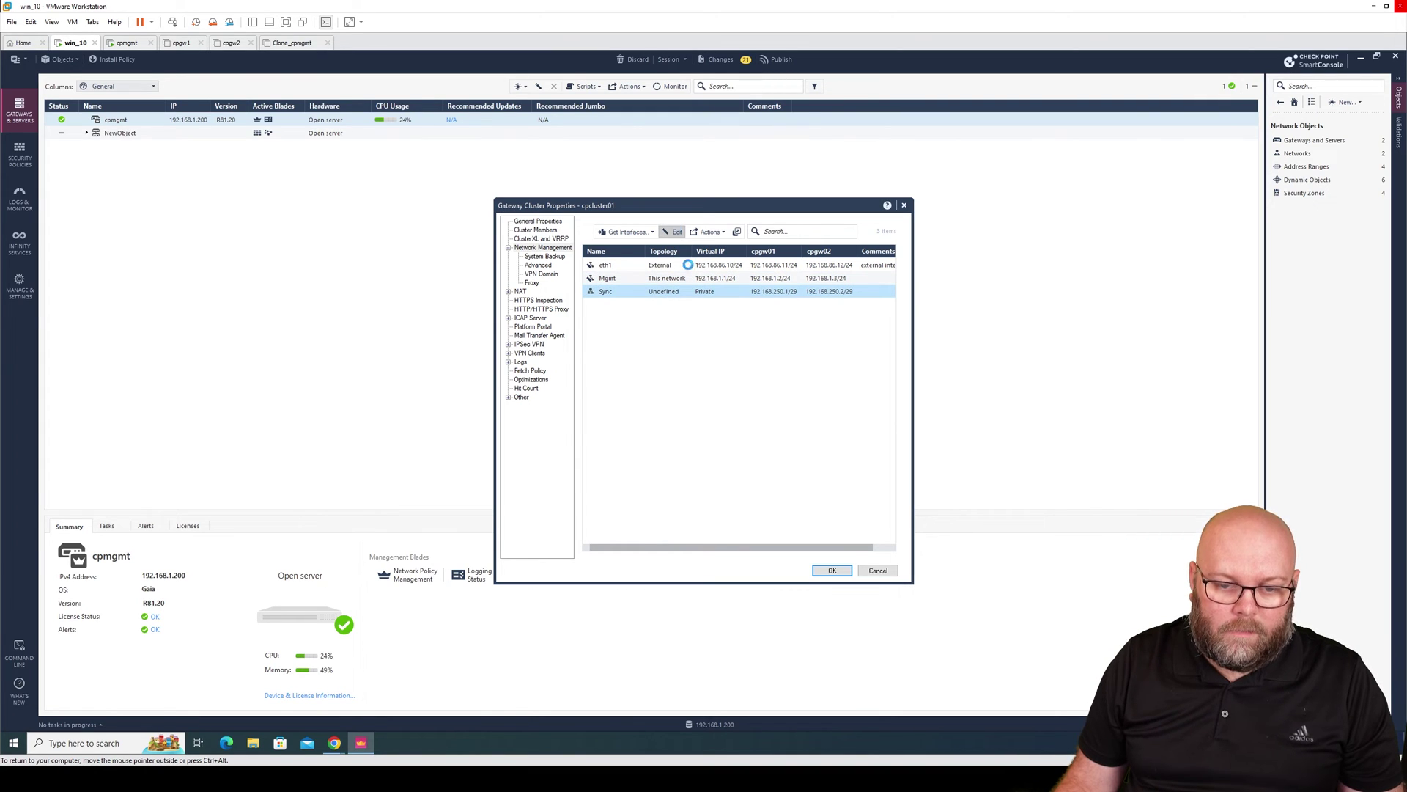
{"action": "left_click", "coordinate": [753, 319]}
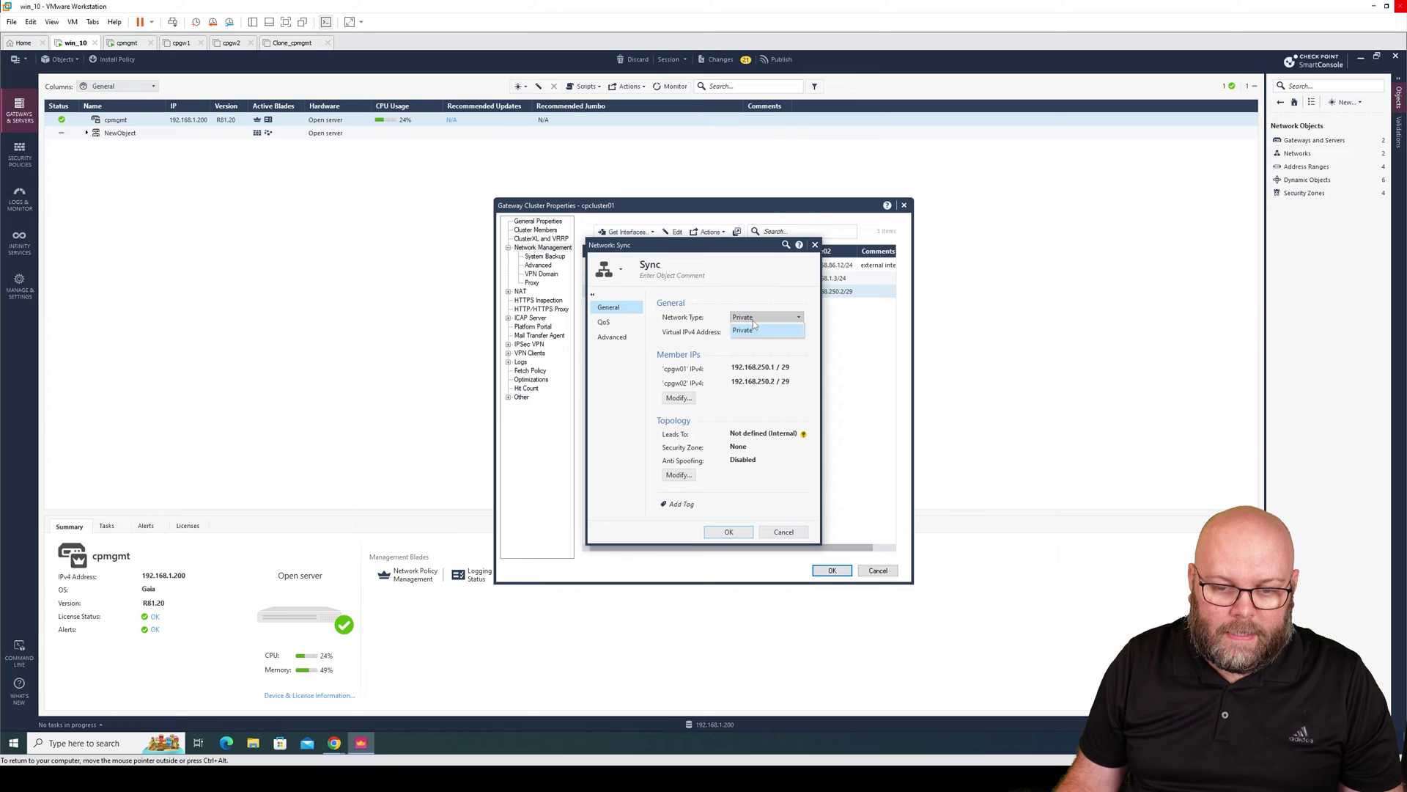
{"action": "left_click", "coordinate": [755, 342]}
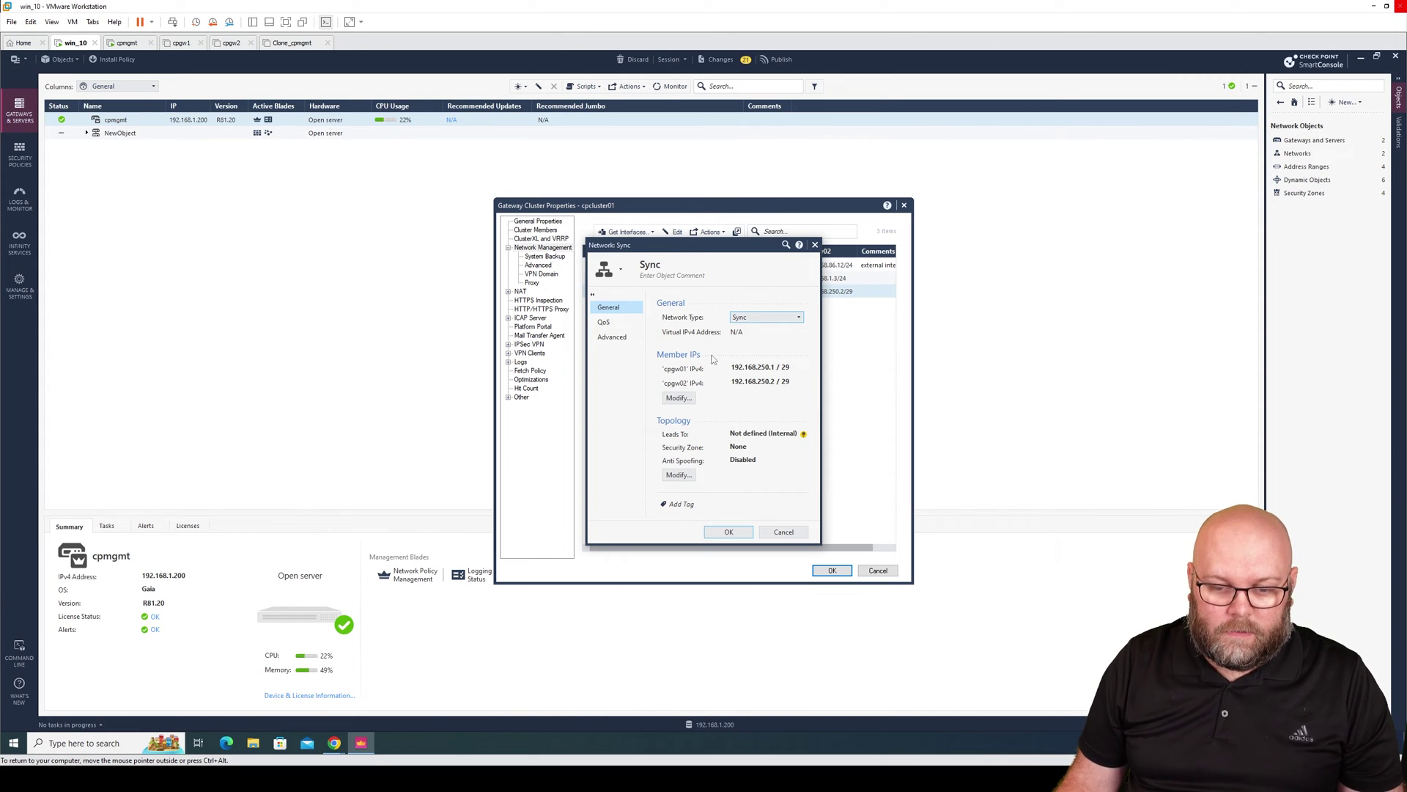
{"action": "left_click", "coordinate": [691, 475]}
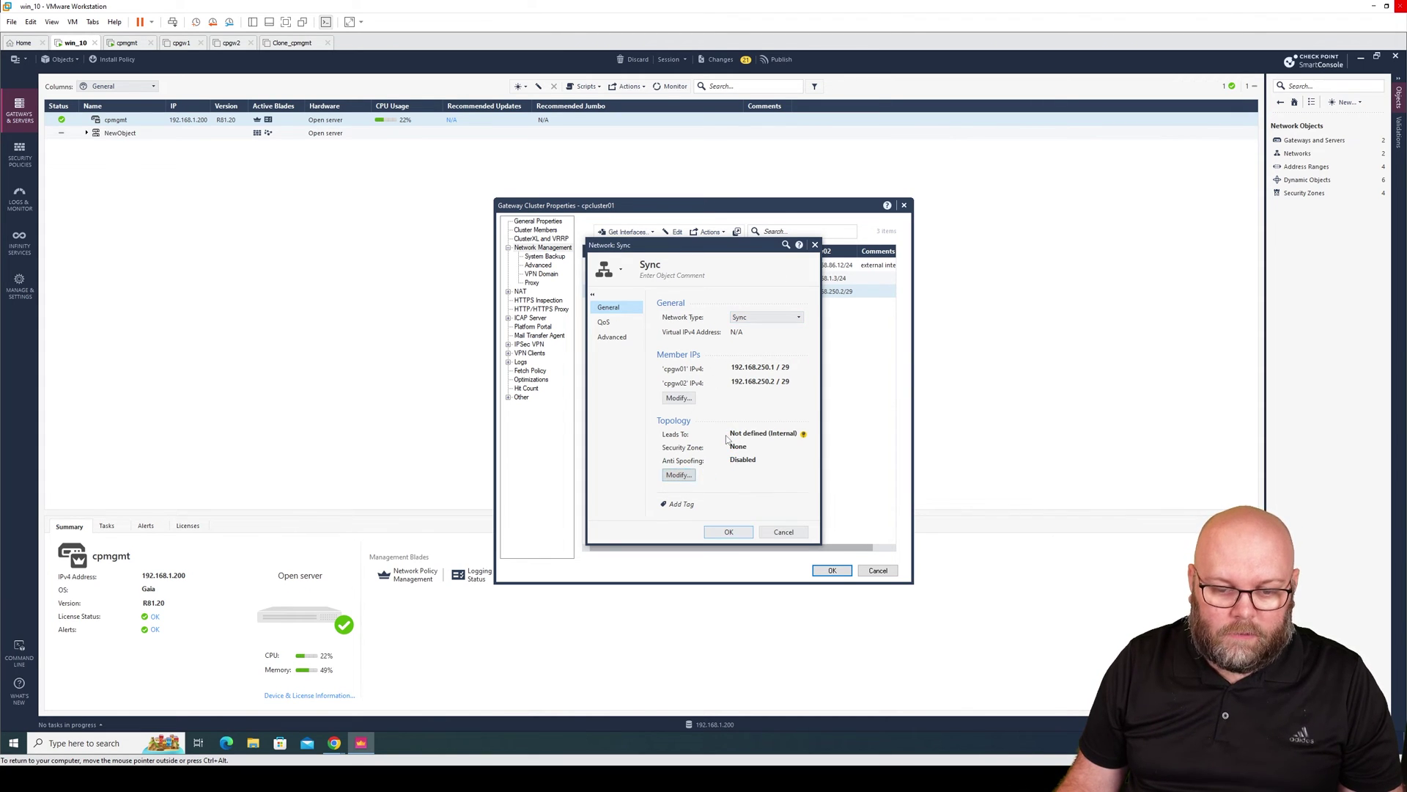
{"action": "left_click", "coordinate": [657, 318]}
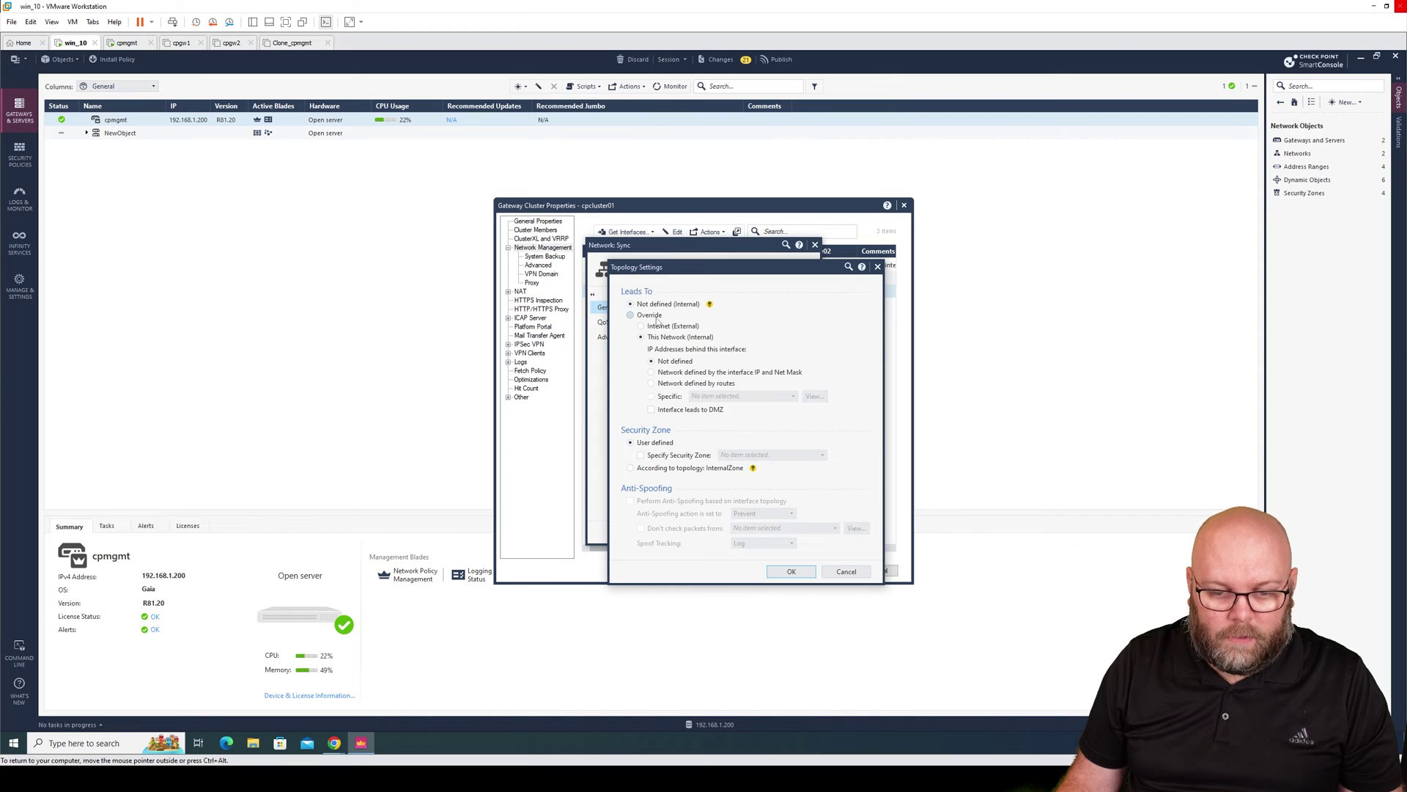
{"action": "left_click", "coordinate": [733, 372]}
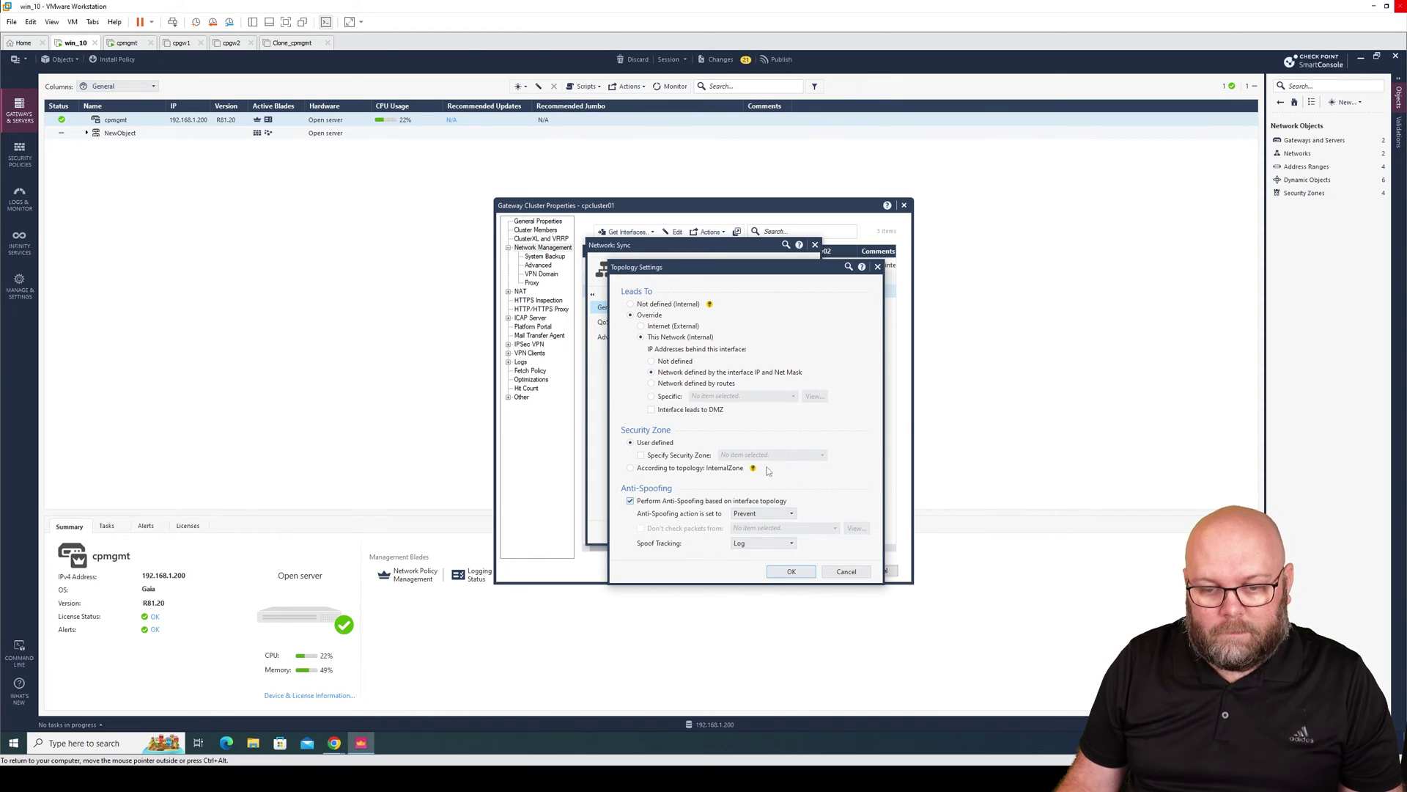
{"action": "left_click", "coordinate": [790, 572]}
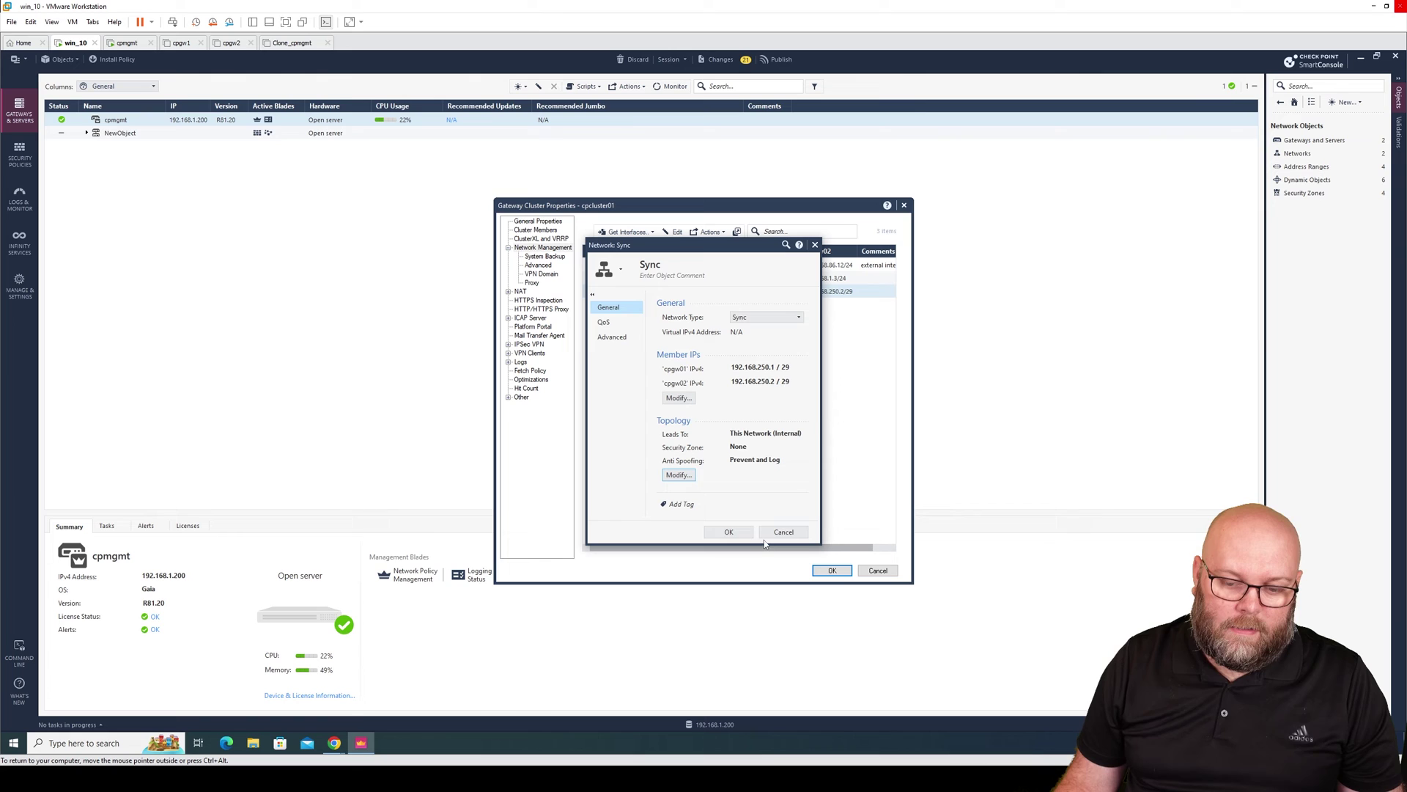
{"action": "left_click", "coordinate": [736, 537]}
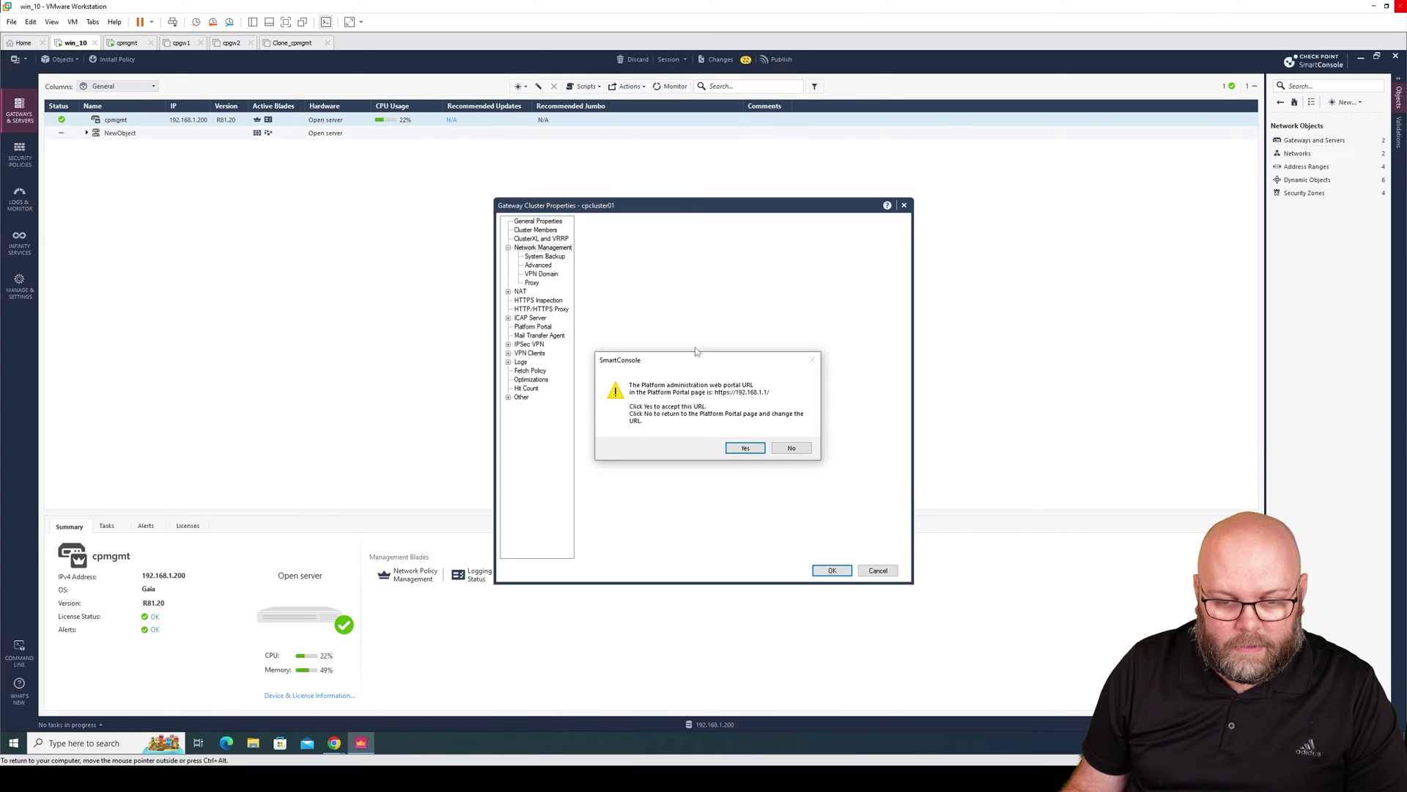
{"action": "left_click", "coordinate": [744, 449]}
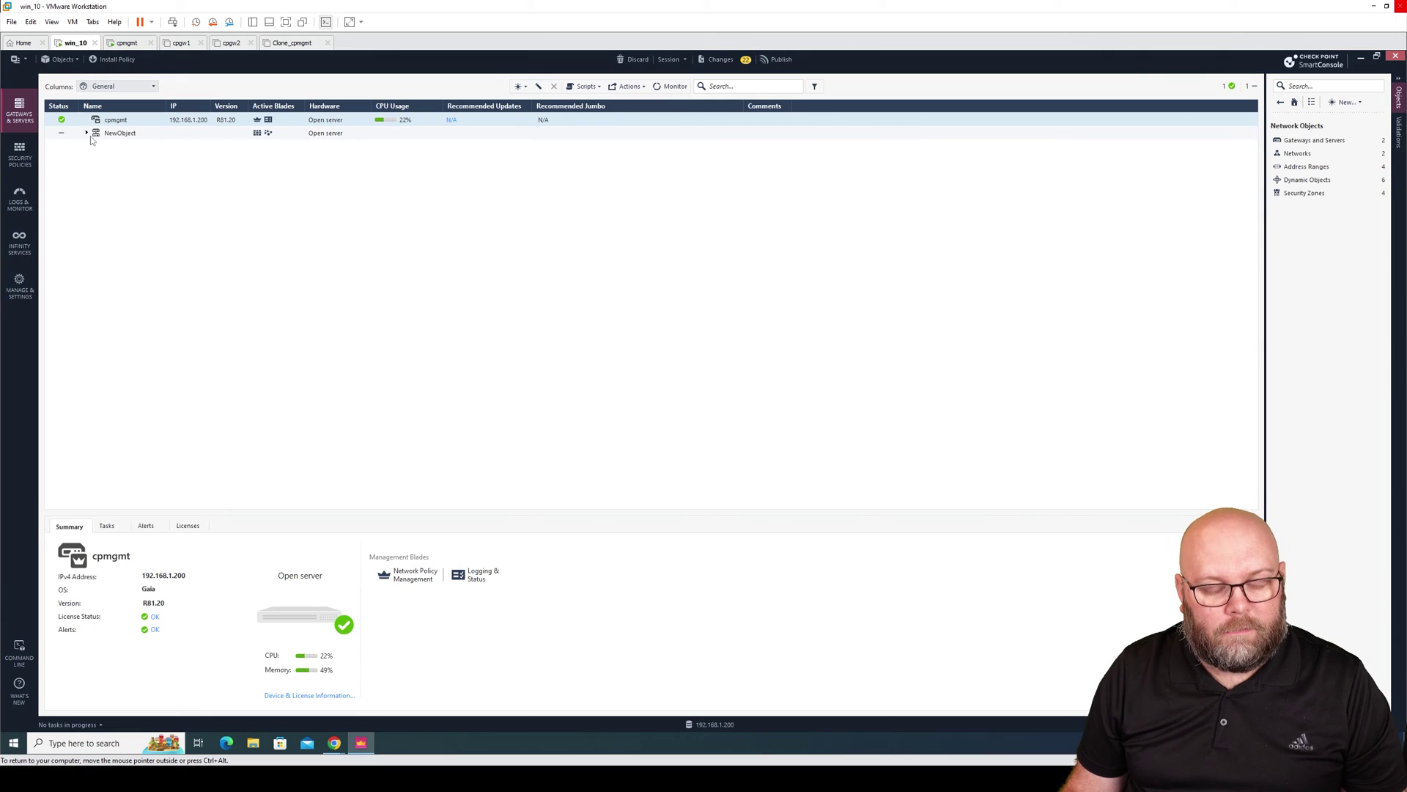
{"action": "left_click", "coordinate": [87, 119]}
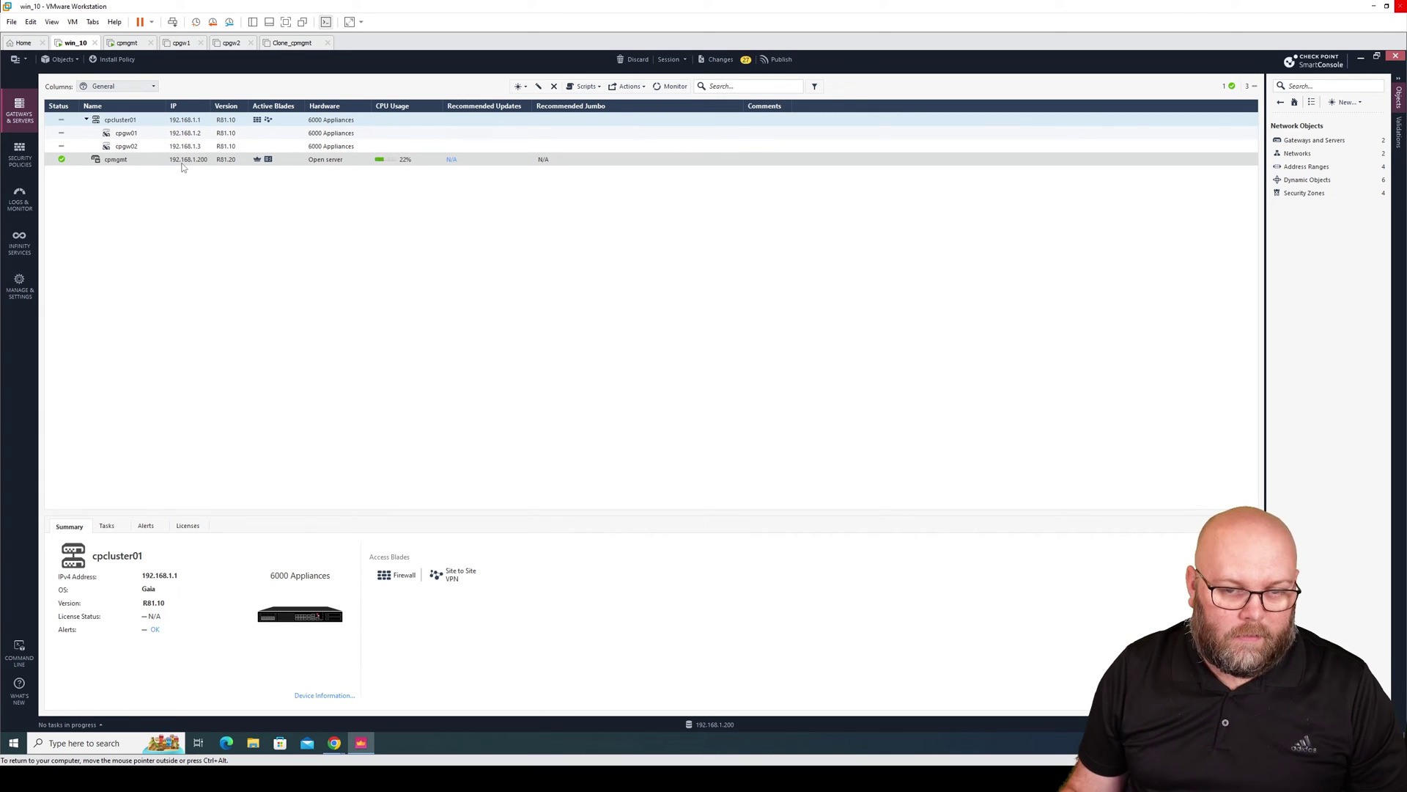
{"action": "left_click", "coordinate": [20, 154]}
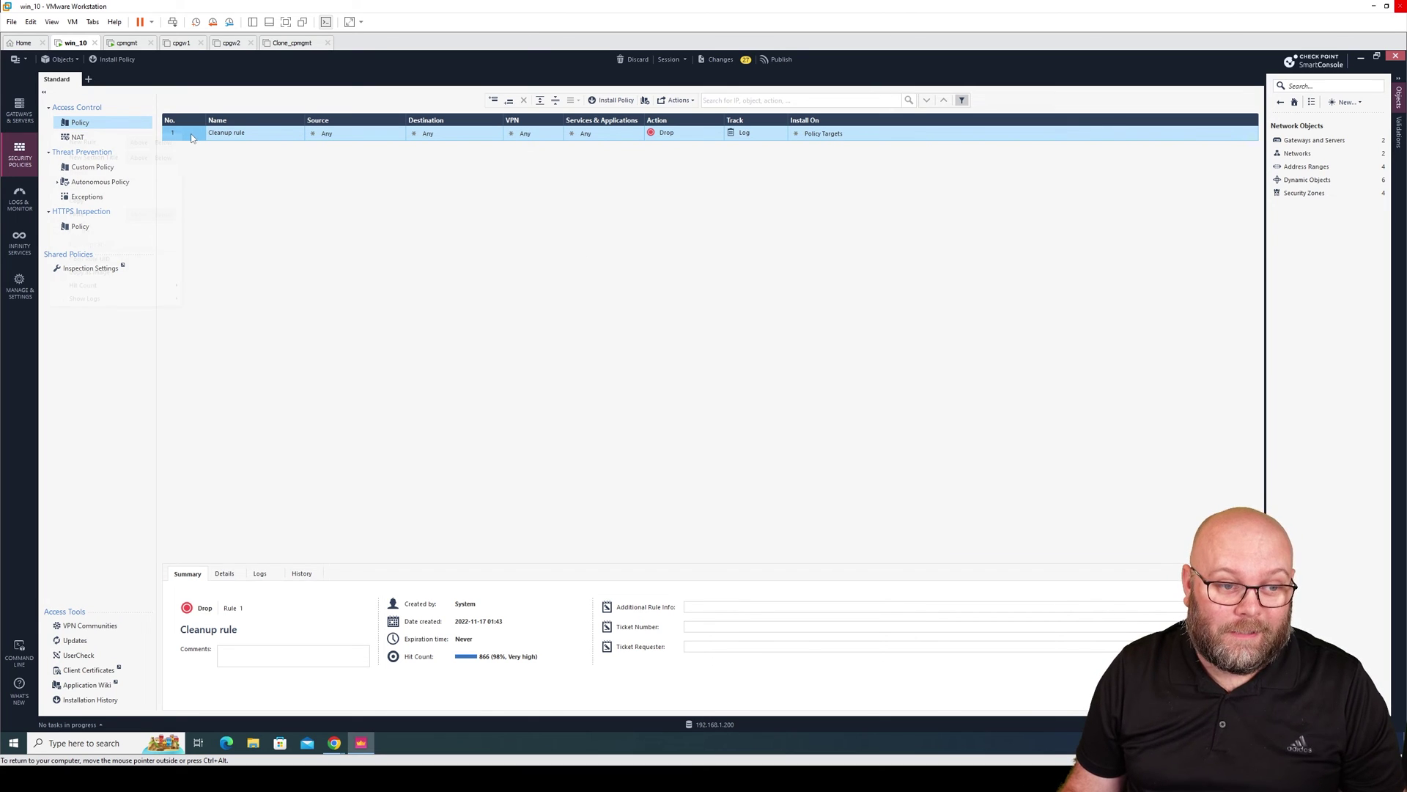
Insert a rule above Cleanup with Source Any, Destination Any, Action Accept and Track Log.
{"action": "right_click", "coordinate": [183, 135]}
{"action": "left_click", "coordinate": [143, 141]}
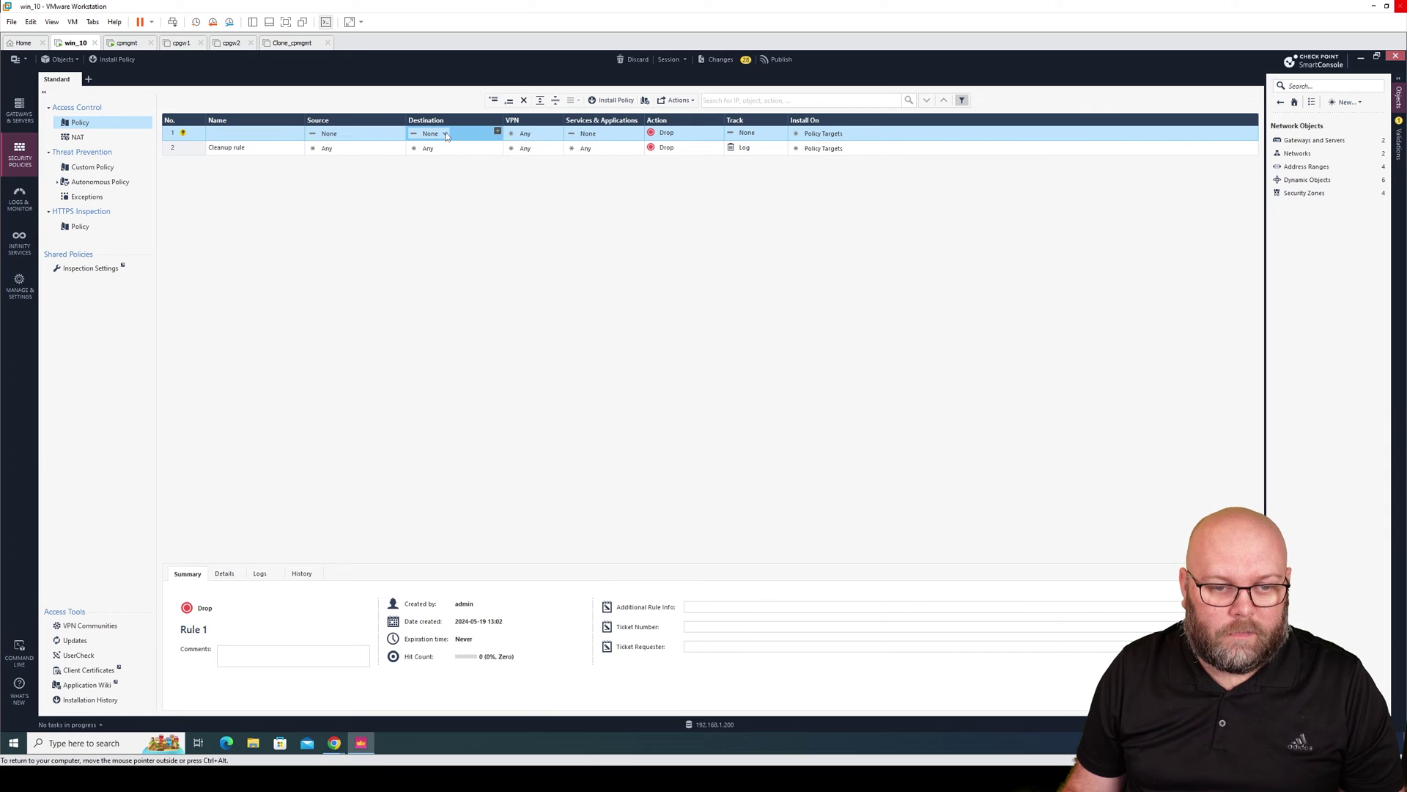
{"action": "left_click", "coordinate": [445, 135]}
{"action": "left_click", "coordinate": [395, 145]}
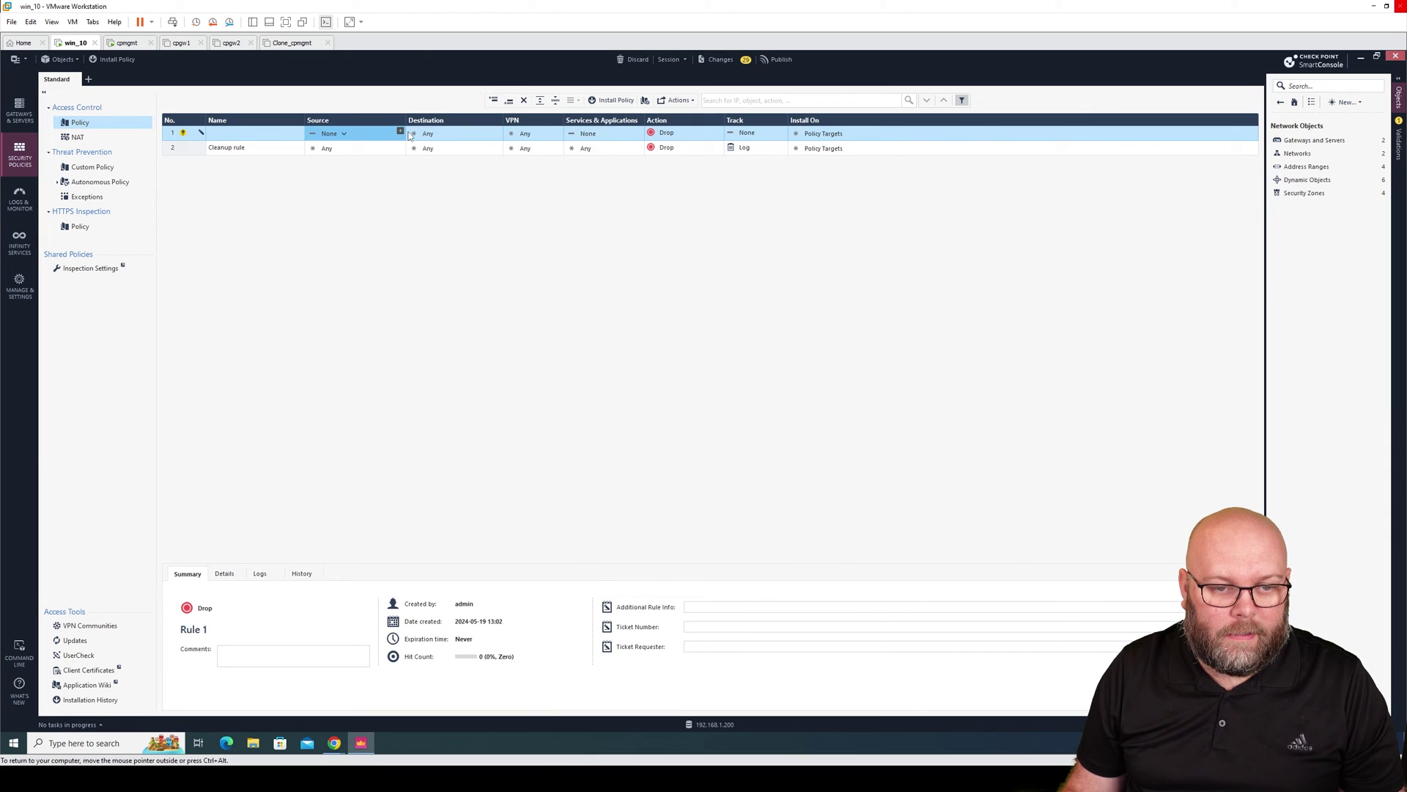
{"action": "left_click", "coordinate": [344, 136]}
{"action": "left_click", "coordinate": [332, 149]}
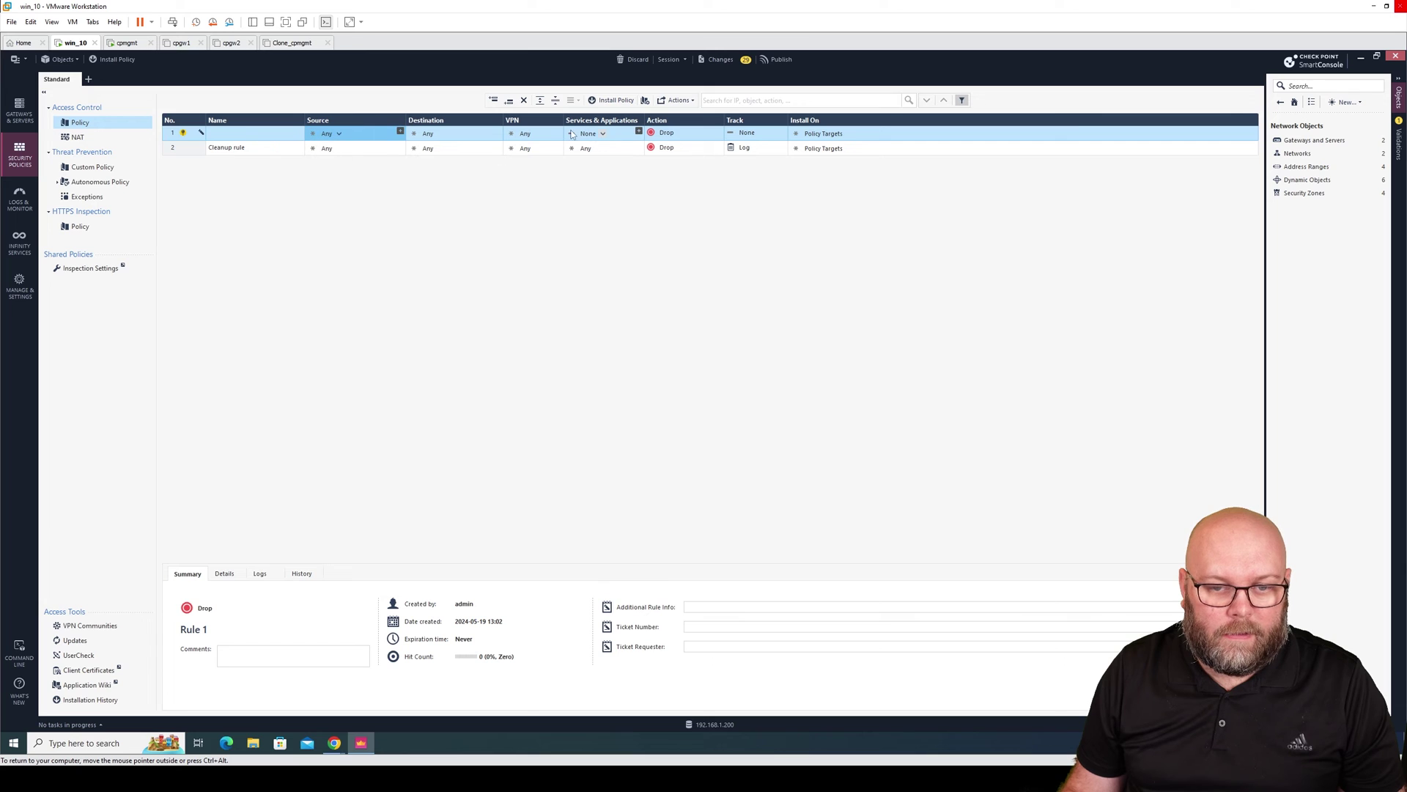
{"action": "left_click", "coordinate": [669, 135]}
{"action": "left_click", "coordinate": [630, 139]}
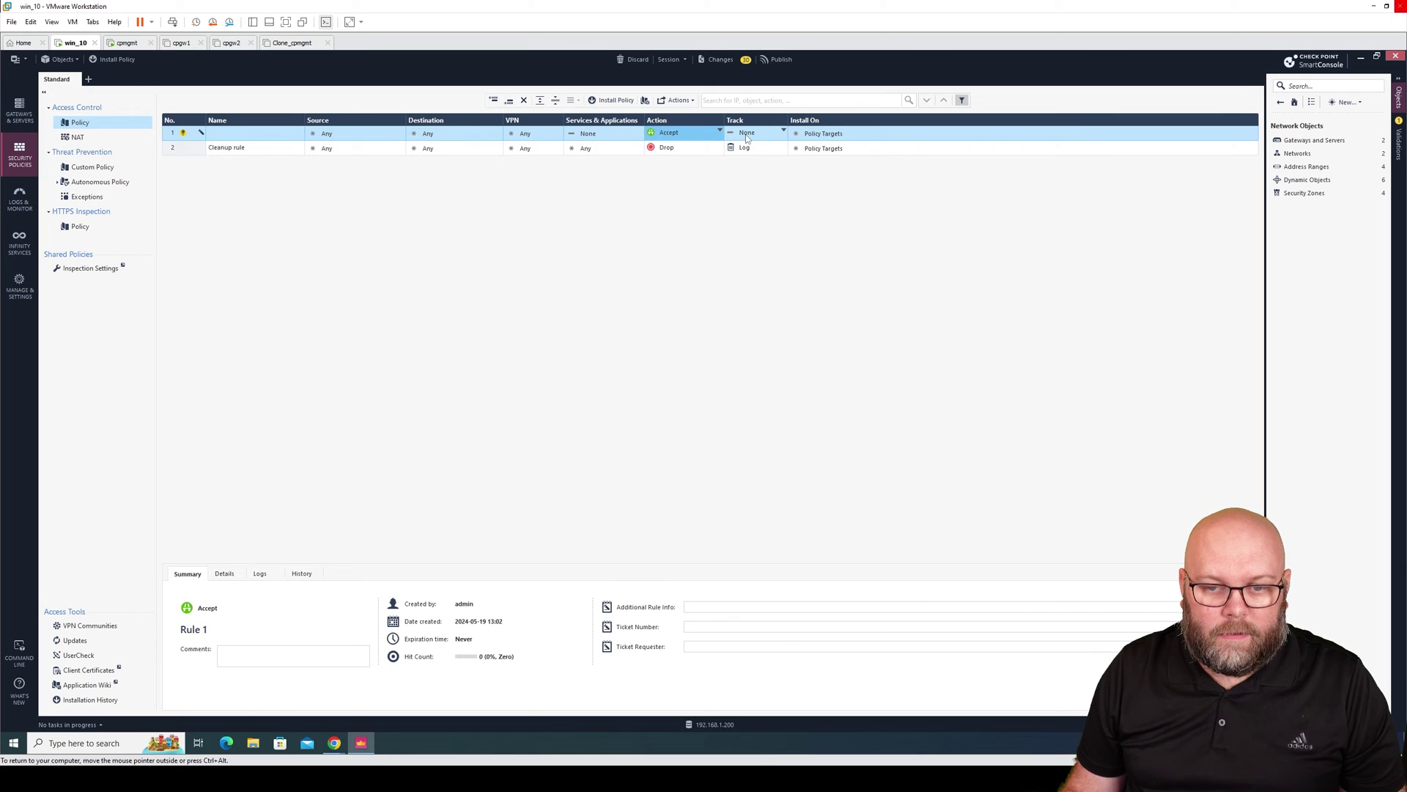
{"action": "left_click", "coordinate": [744, 133]}
{"action": "left_click", "coordinate": [659, 156]}
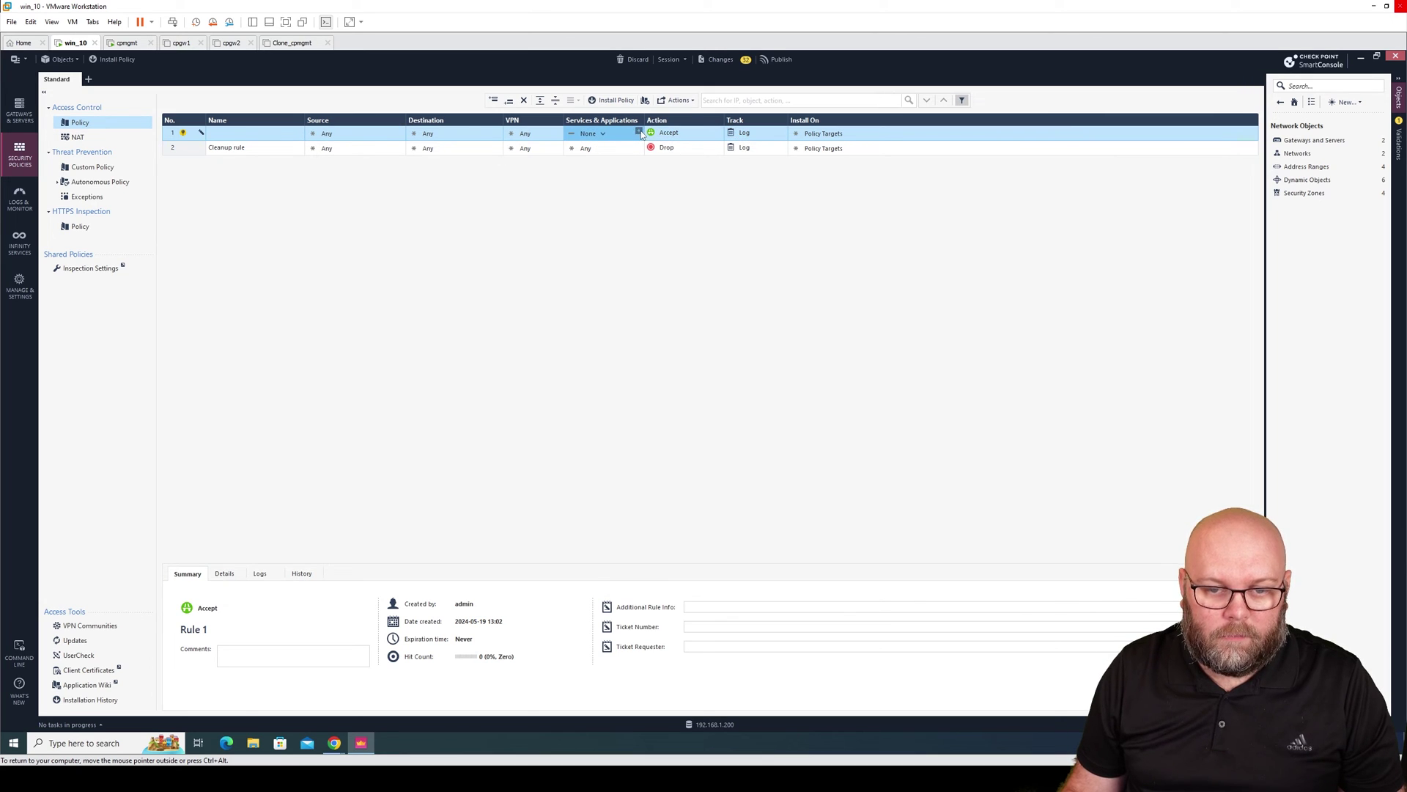
Add icmp-requests to rule 1's Services & Applications.
{"action": "left_click", "coordinate": [639, 133]}
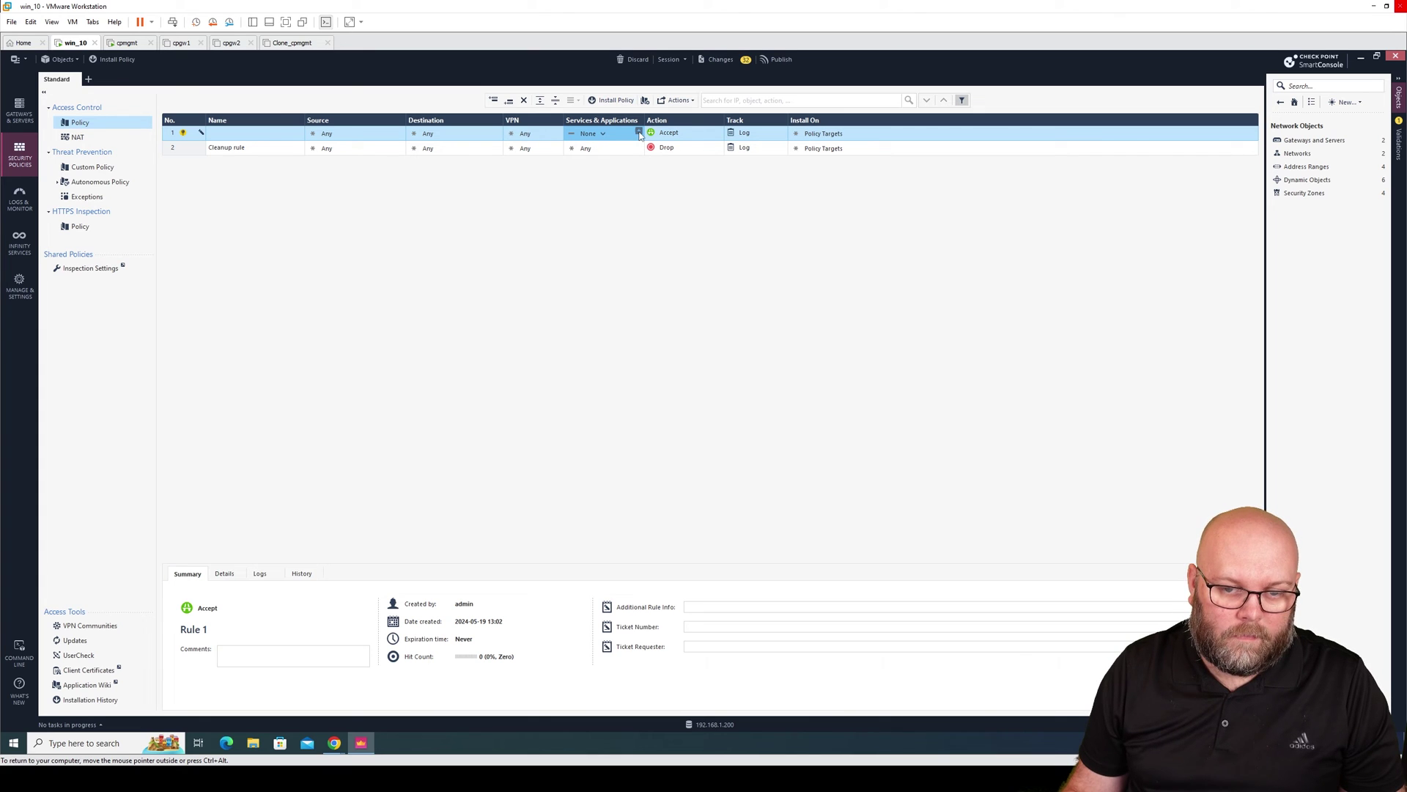
{"action": "type", "text": "icmp"}
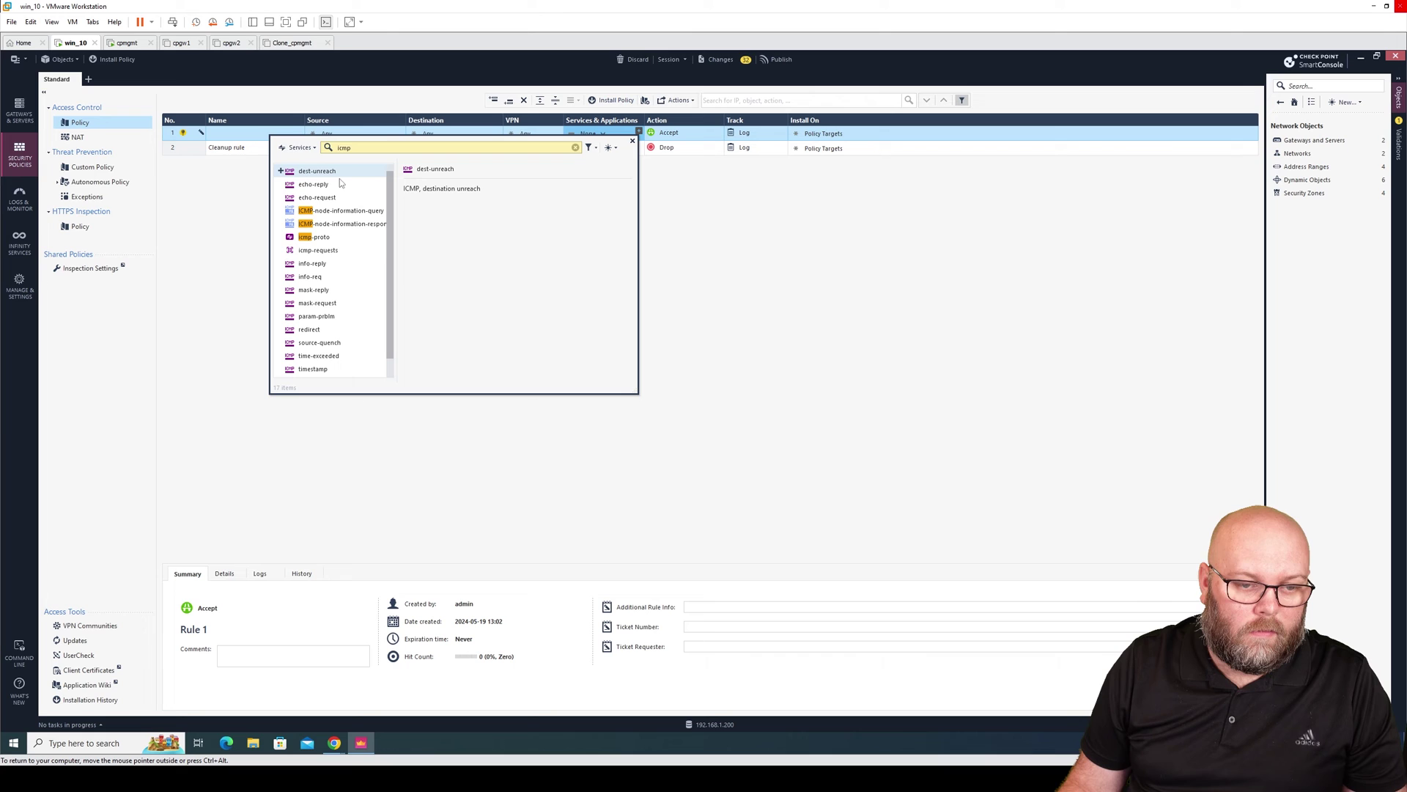
{"action": "left_click", "coordinate": [281, 250]}
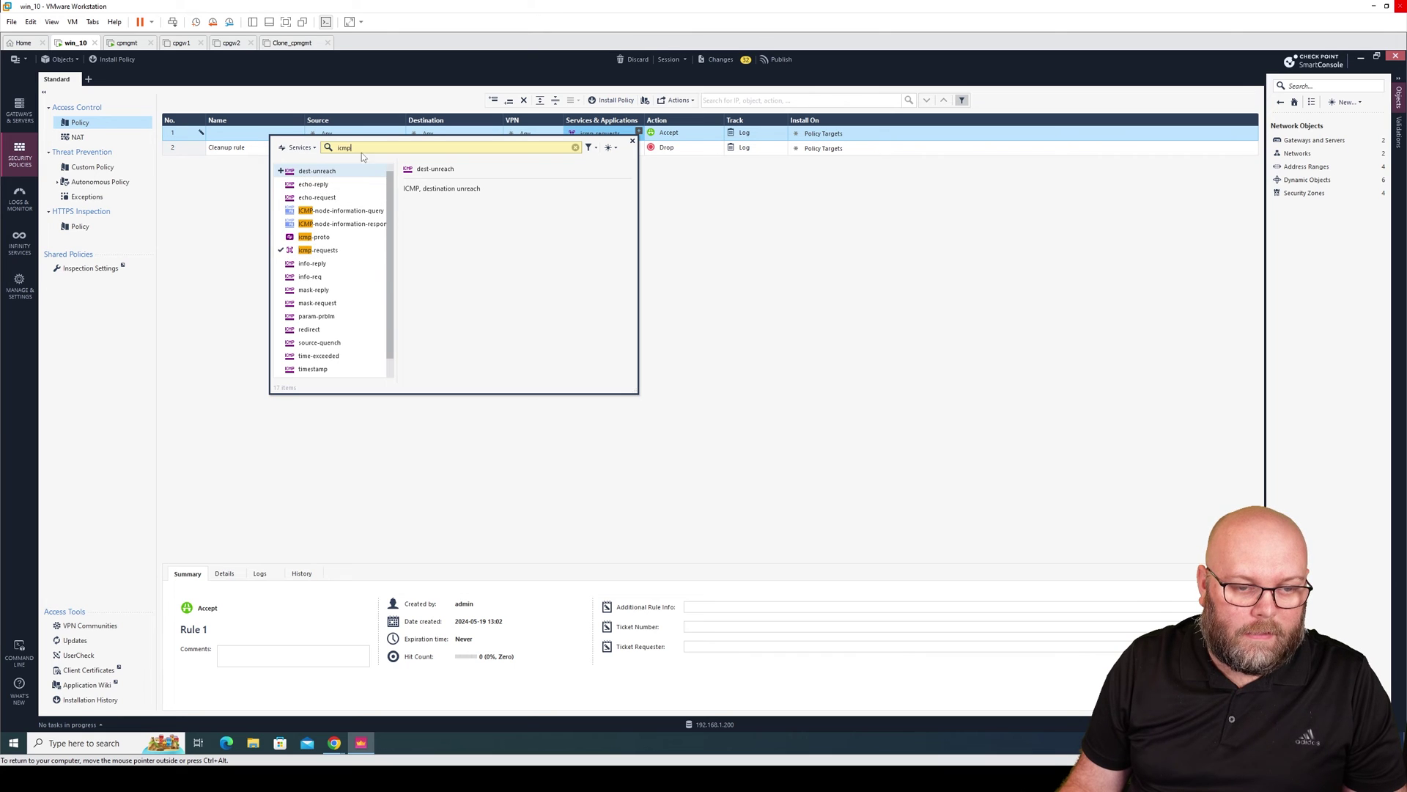
{"action": "left_click", "coordinate": [720, 215]}
Publish the pending changes under the default session name.
{"action": "left_click", "coordinate": [778, 61]}
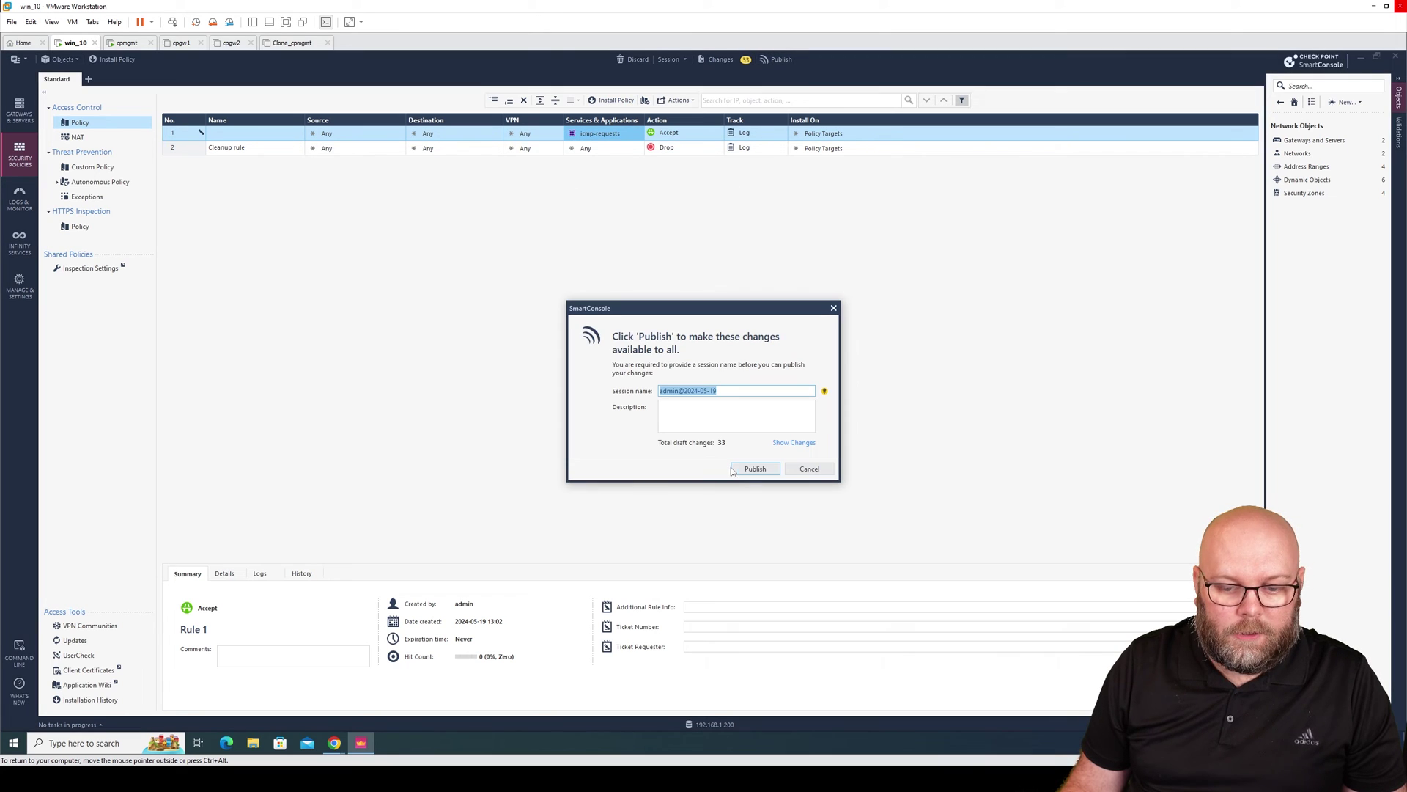
{"action": "left_click", "coordinate": [754, 470]}
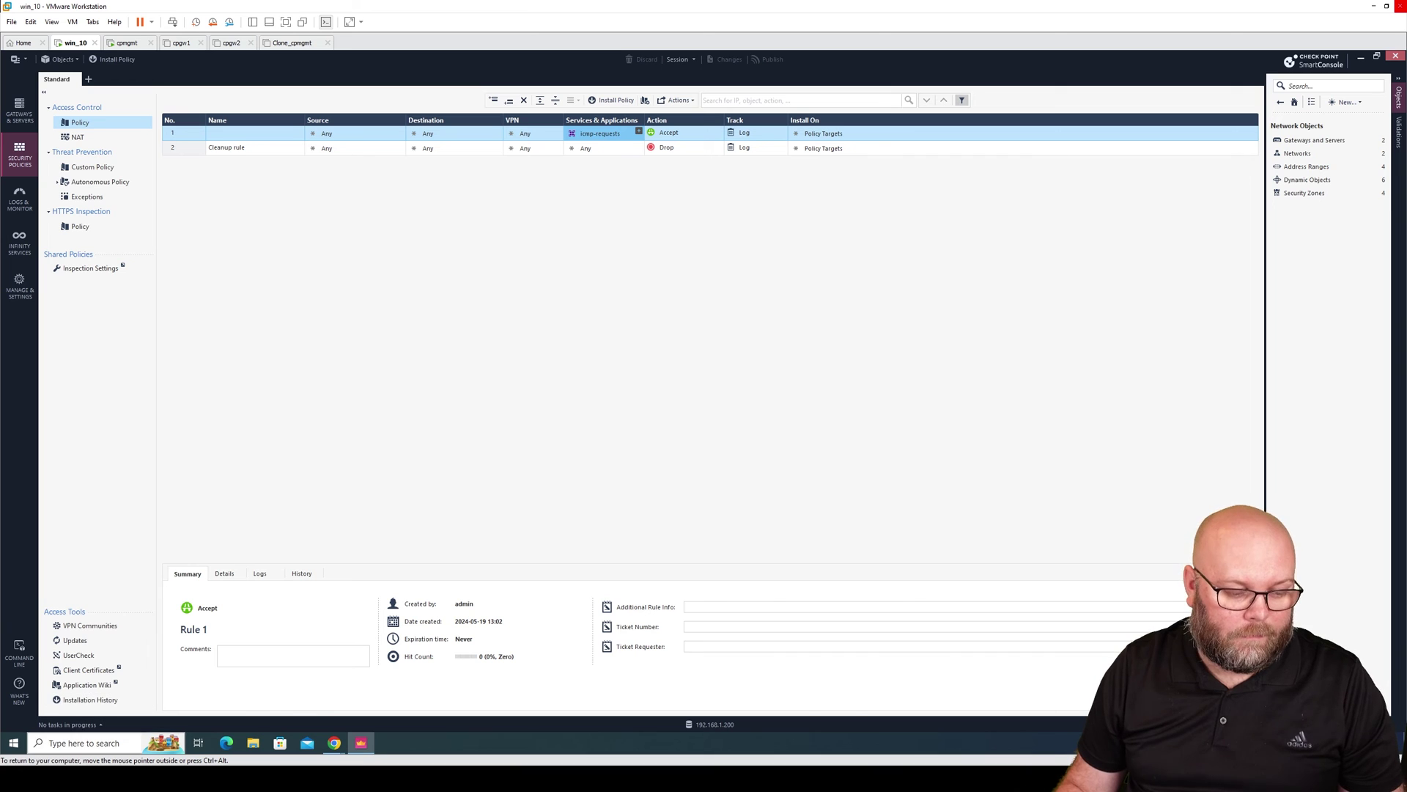
{"action": "left_click", "coordinate": [13, 742]}
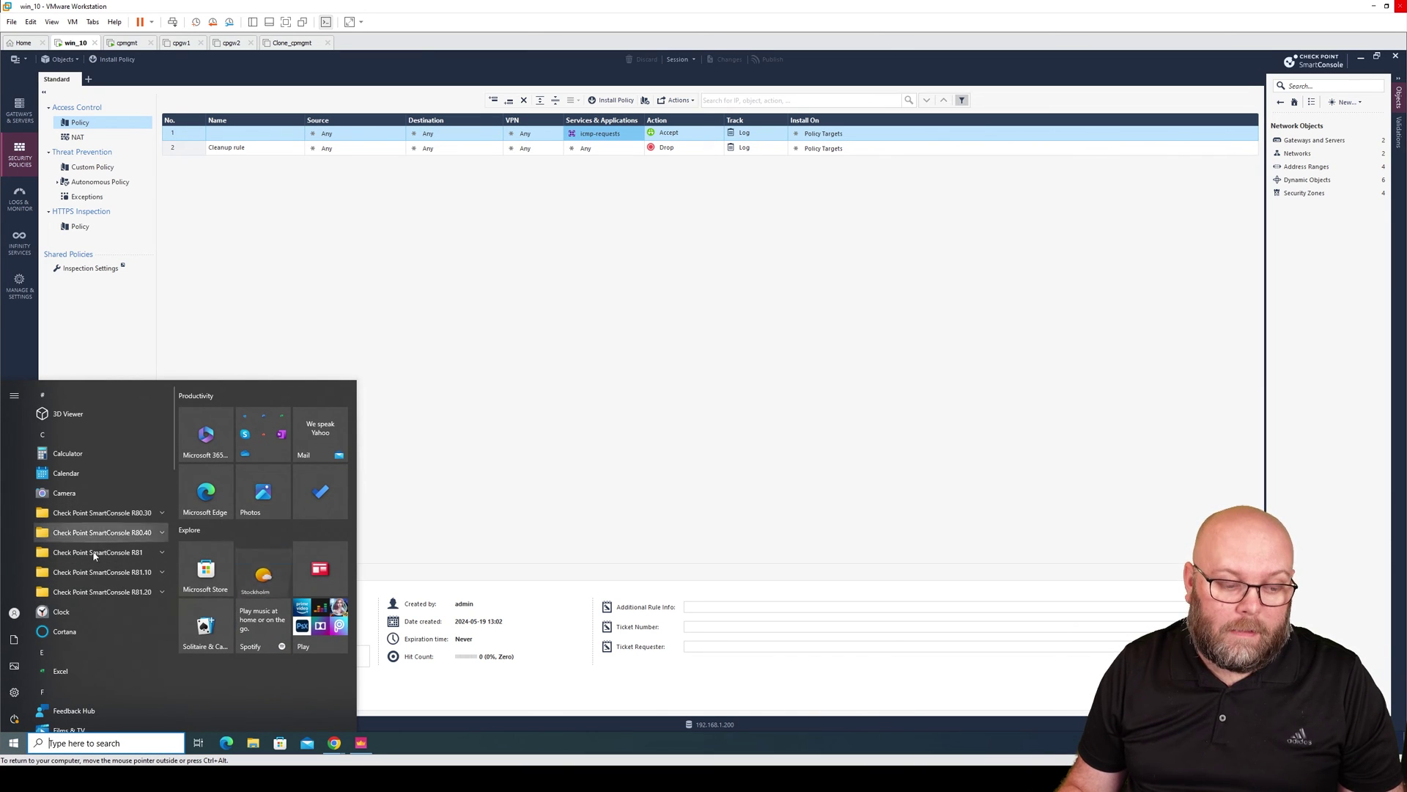
Launch Command Prompt via 'cmd' and run 'ping 192.168.1.1 -t'.
{"action": "type", "text": "cmd"}
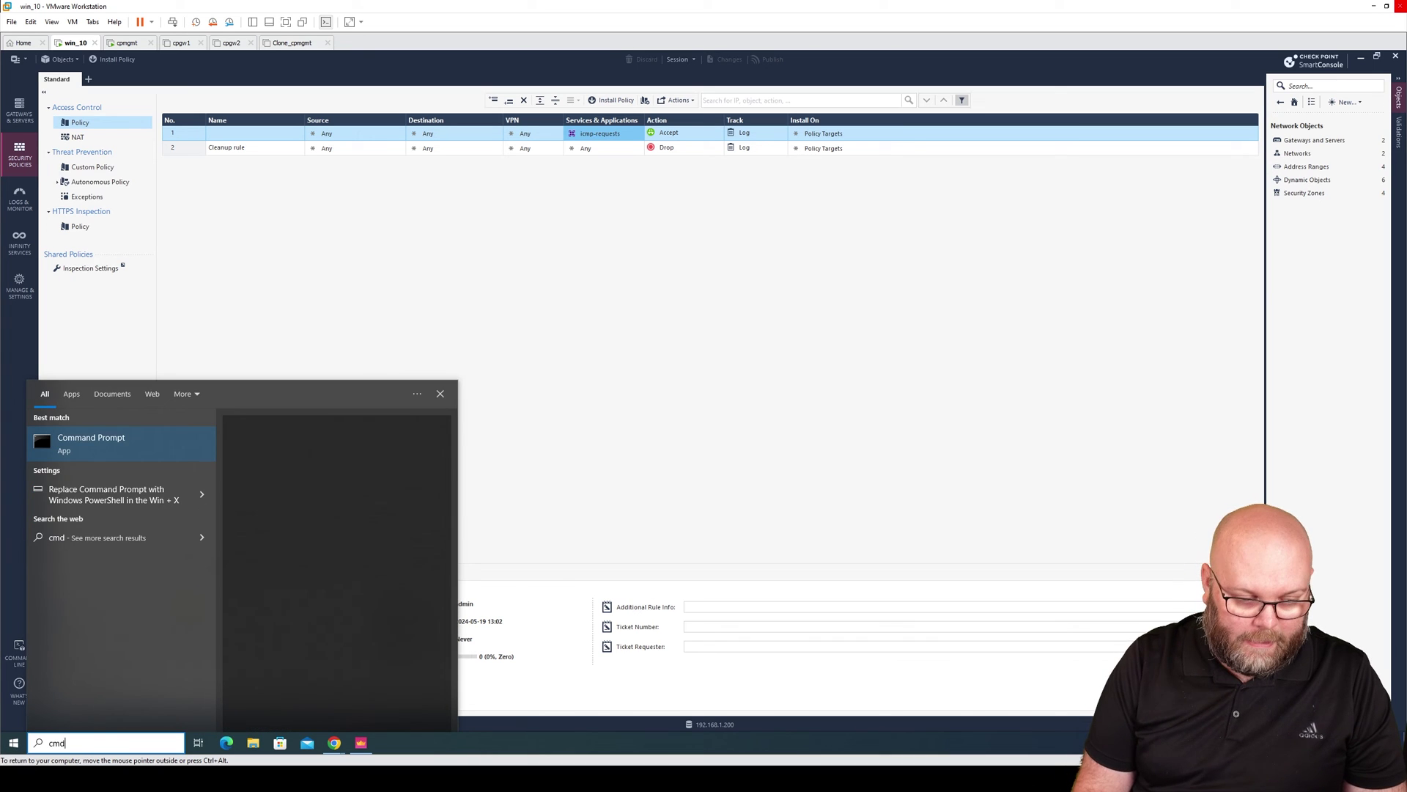
{"action": "key", "text": "Return"}
{"action": "left_click_drag", "start_coordinate": [465, 189], "coordinate": [931, 261]}
{"action": "left_click", "coordinate": [889, 328]}
{"action": "type", "text": "pi"}
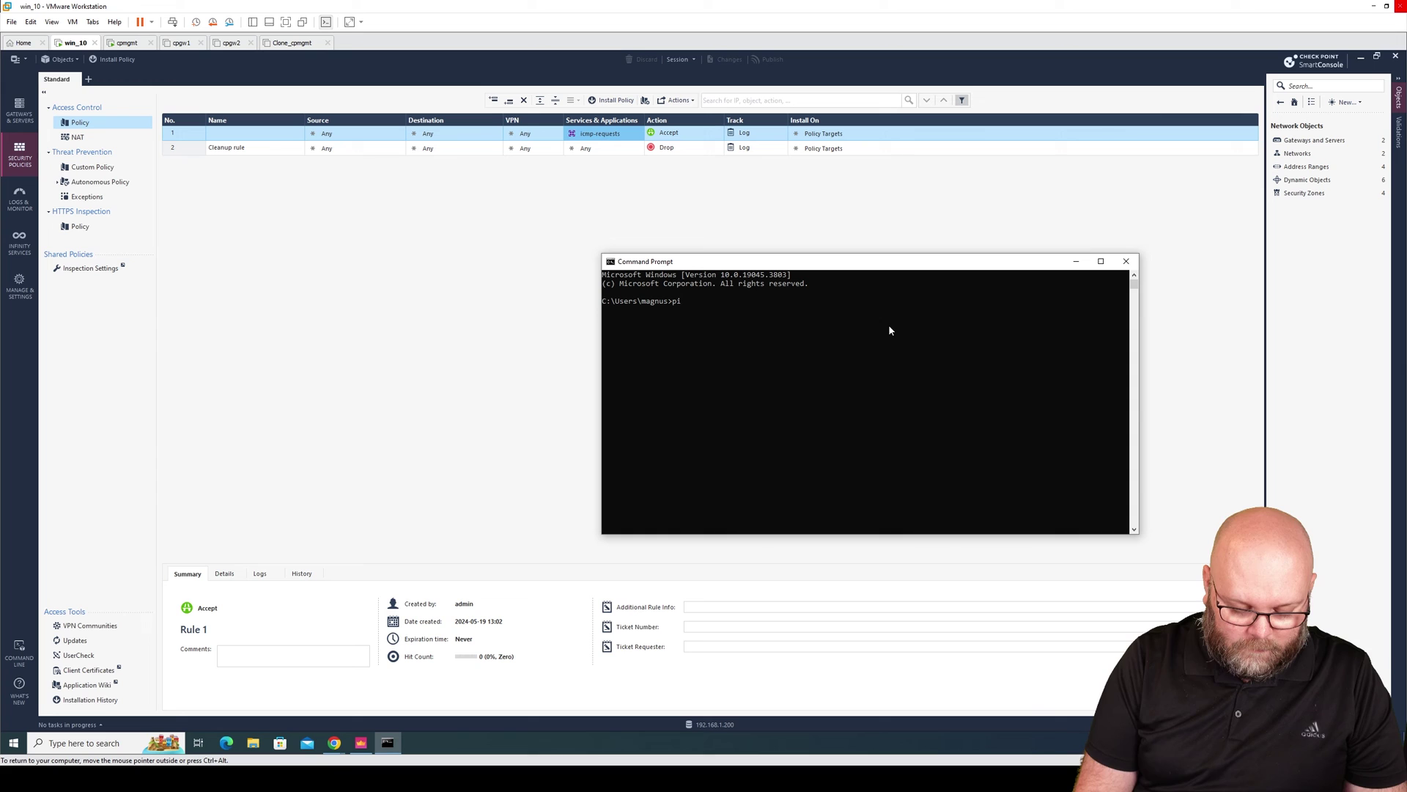
{"action": "type", "text": "ng 192.168."}
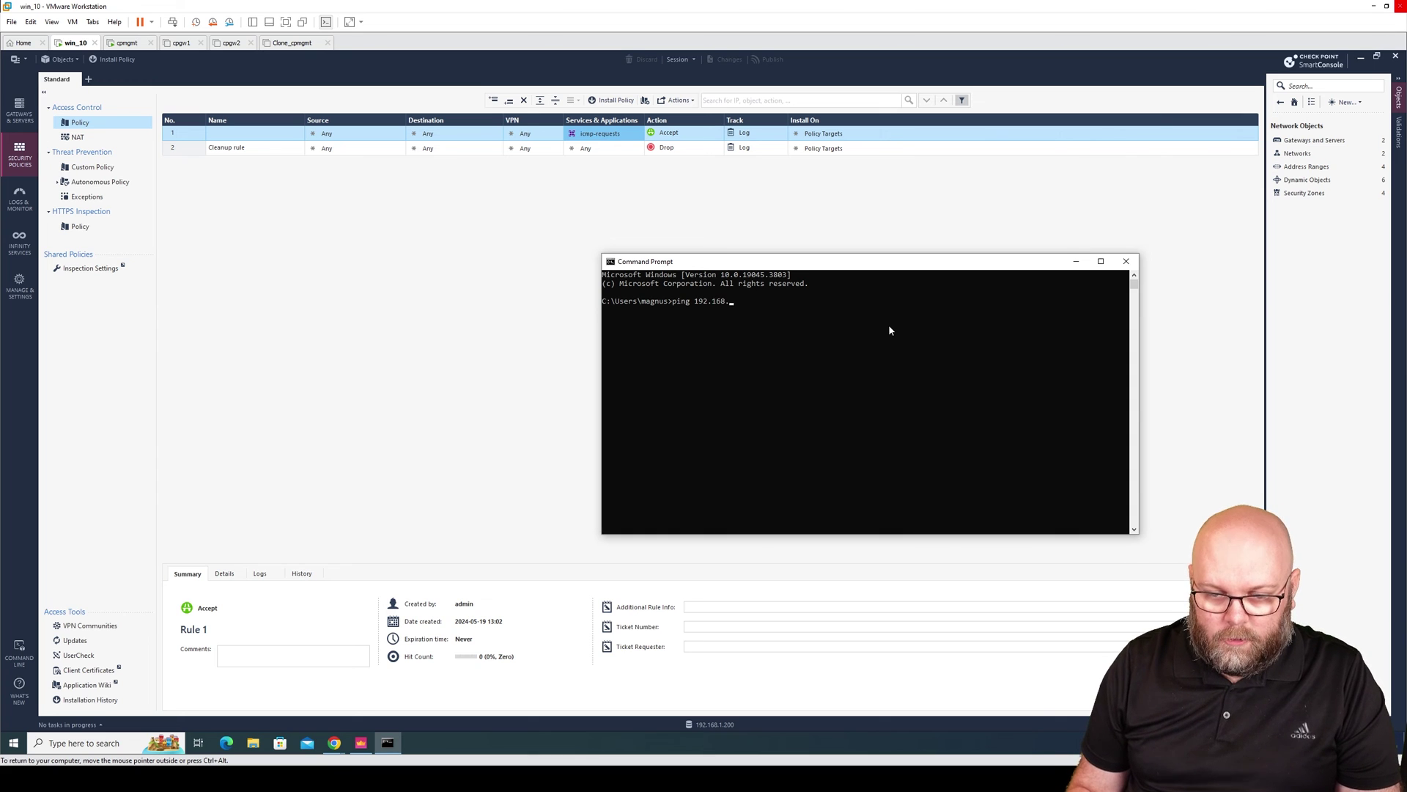
{"action": "type", "text": "1.1 -t"}
{"action": "key", "text": "Return"}
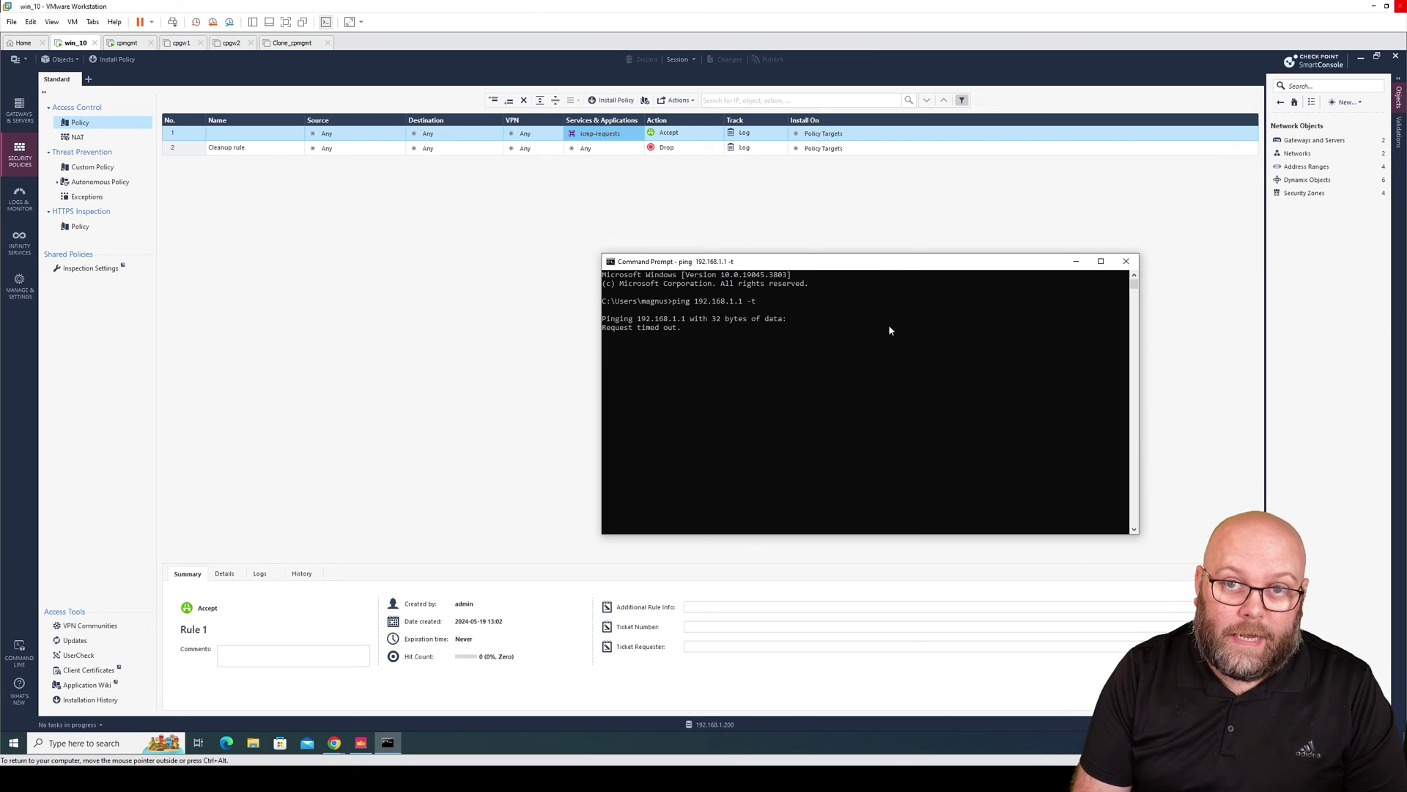
Review cpcluster01's Network Management interfaces beside the ping window, then cancel without changes.
{"action": "left_click", "coordinate": [1313, 140]}
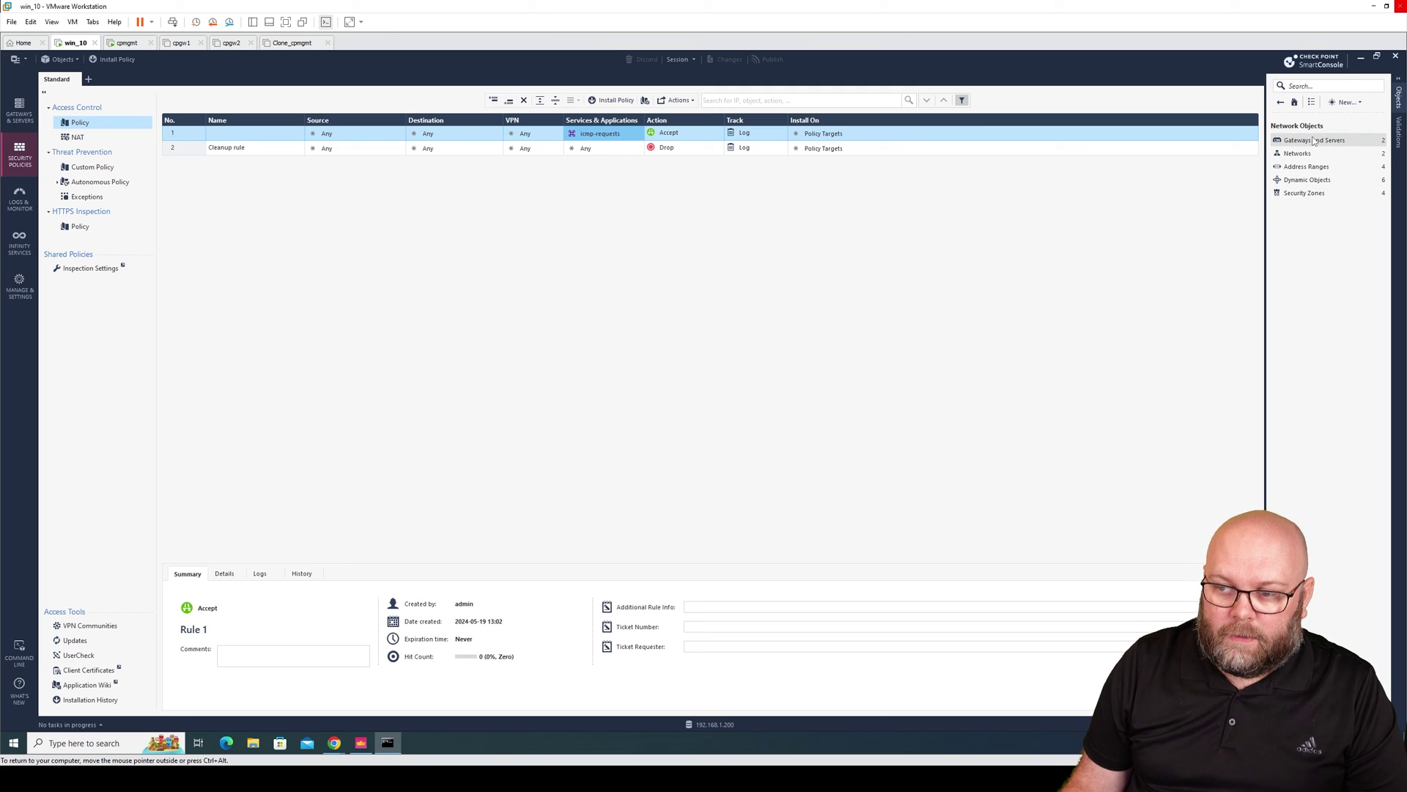
{"action": "double_click", "coordinate": [1303, 141]}
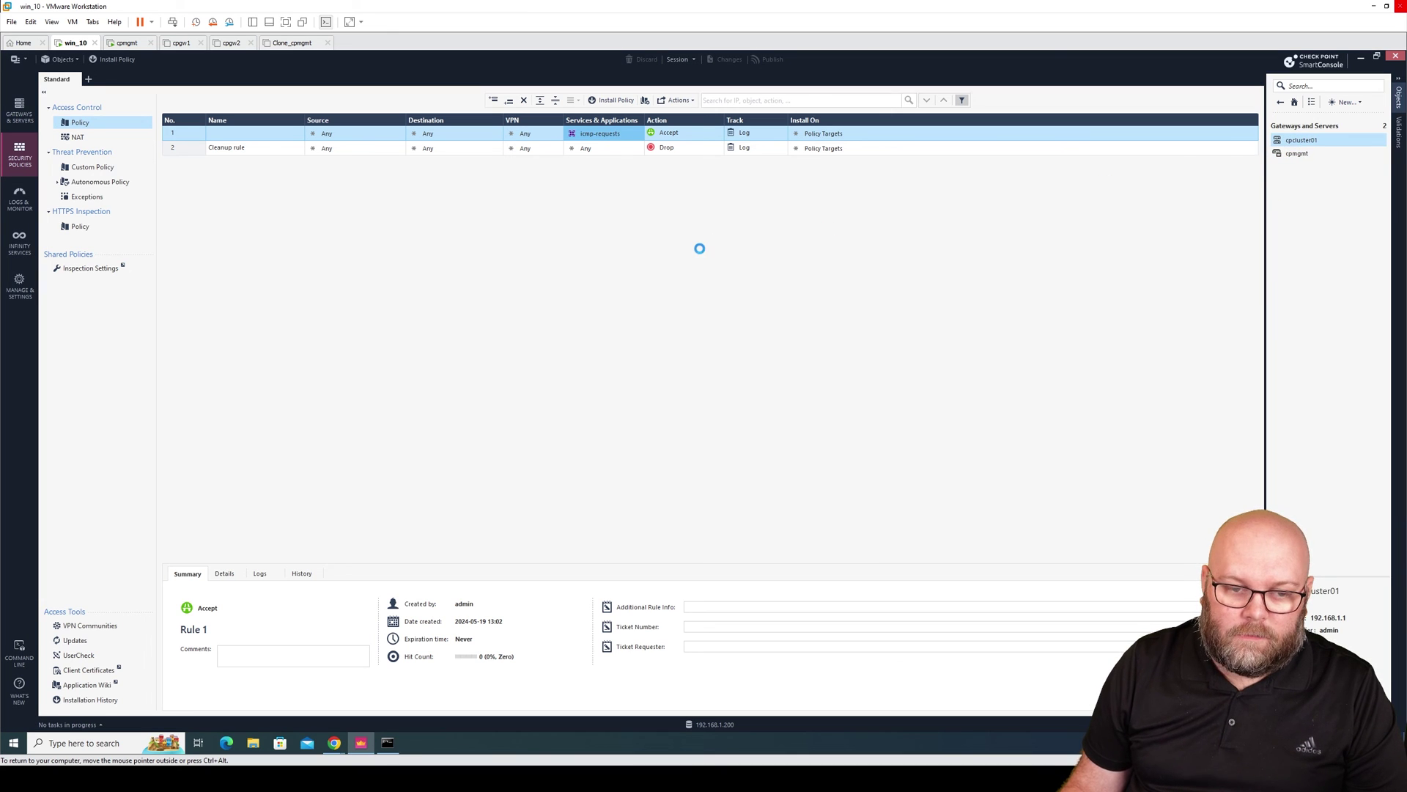
{"action": "left_click", "coordinate": [538, 247]}
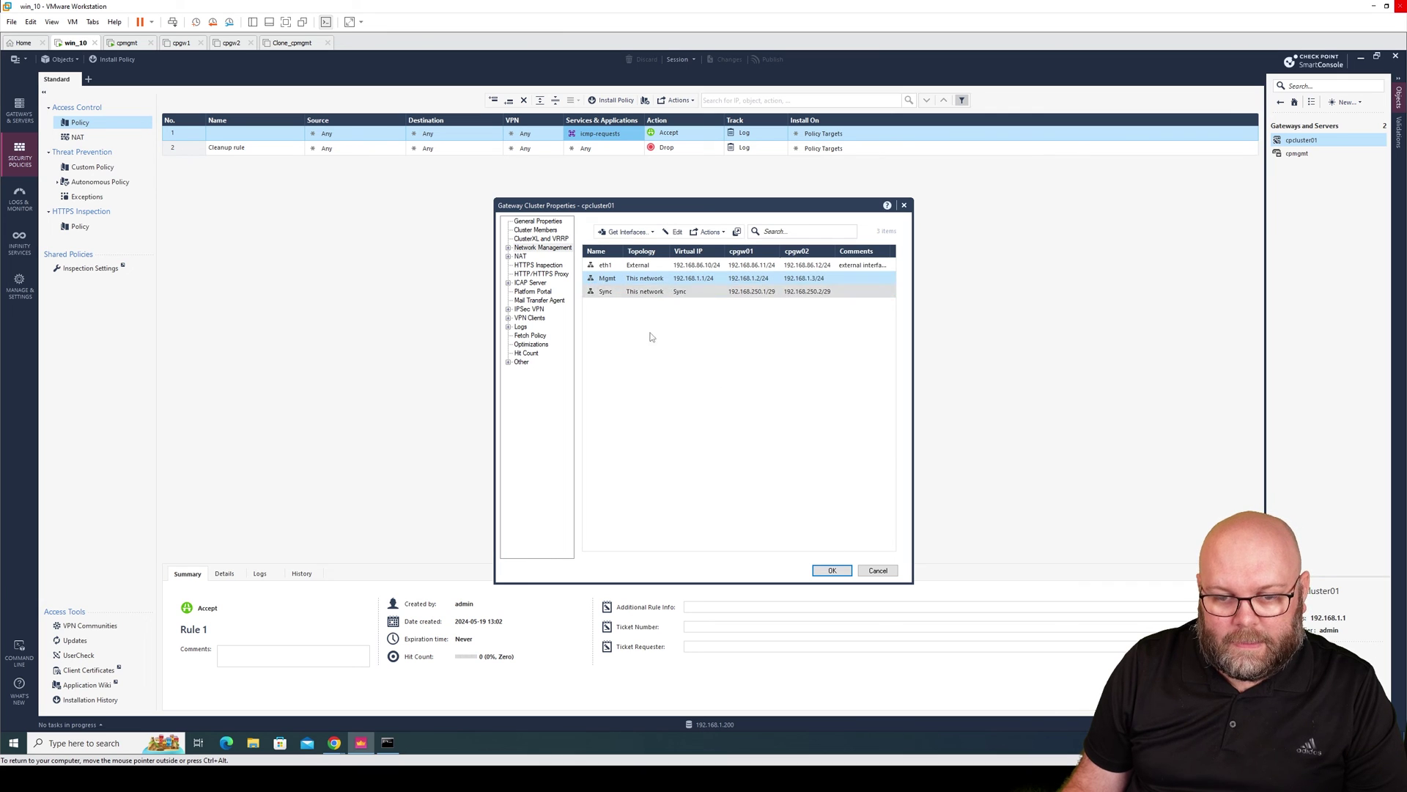
{"action": "left_click", "coordinate": [396, 740]}
{"action": "left_click_drag", "start_coordinate": [762, 261], "coordinate": [863, 382]}
{"action": "left_click", "coordinate": [684, 349]}
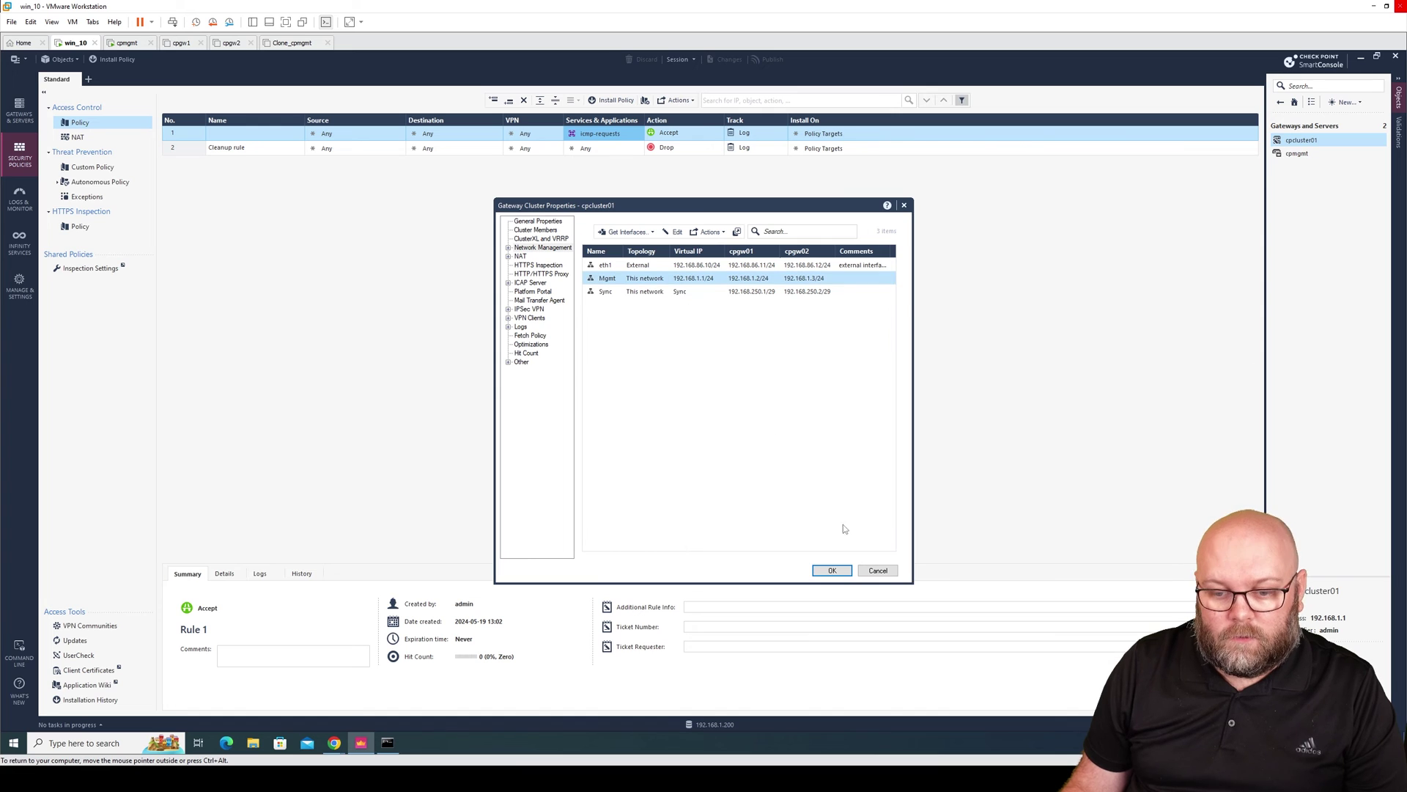
{"action": "left_click", "coordinate": [878, 571]}
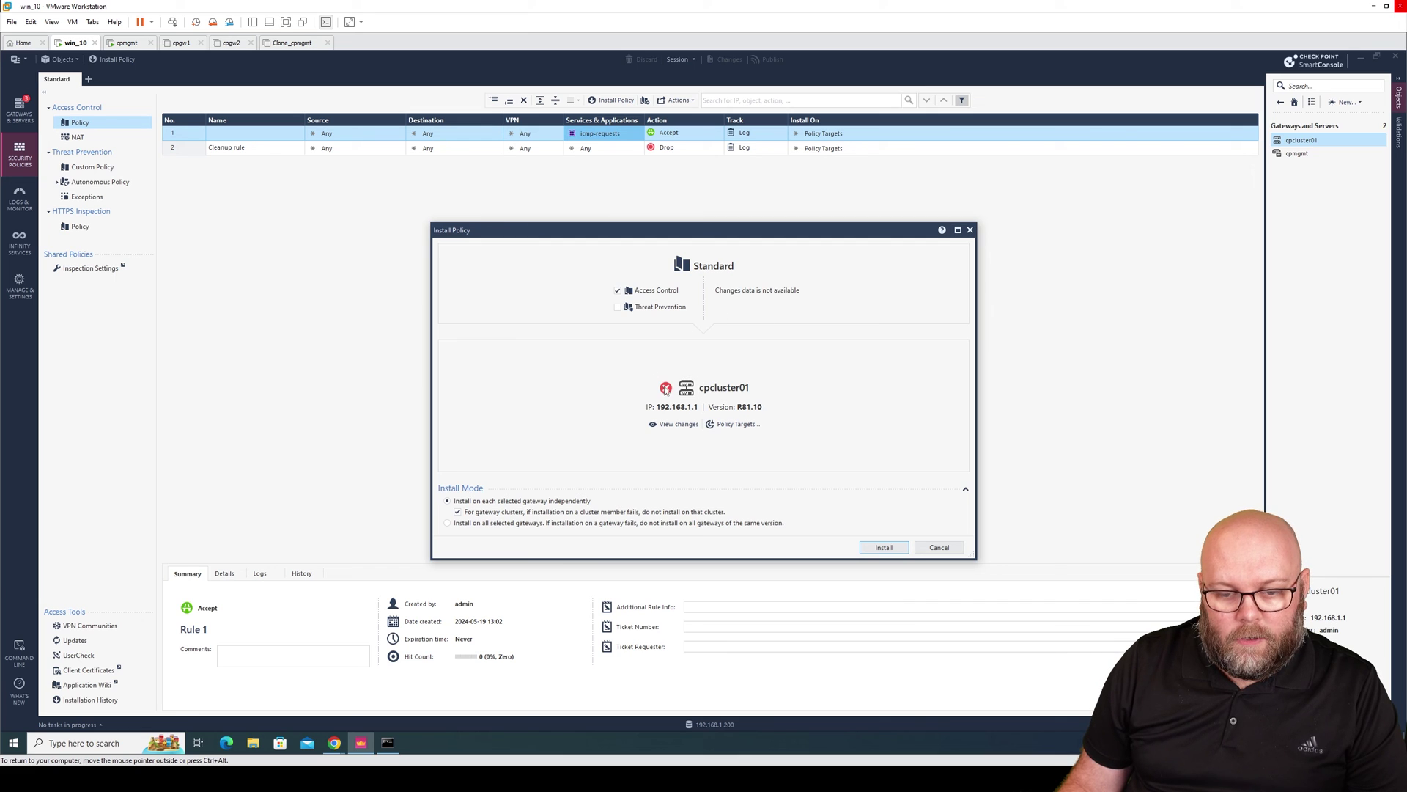
Install the Standard policy on cpcluster01 and view the installation progress details.
{"action": "mouse_move", "coordinate": [667, 391]}
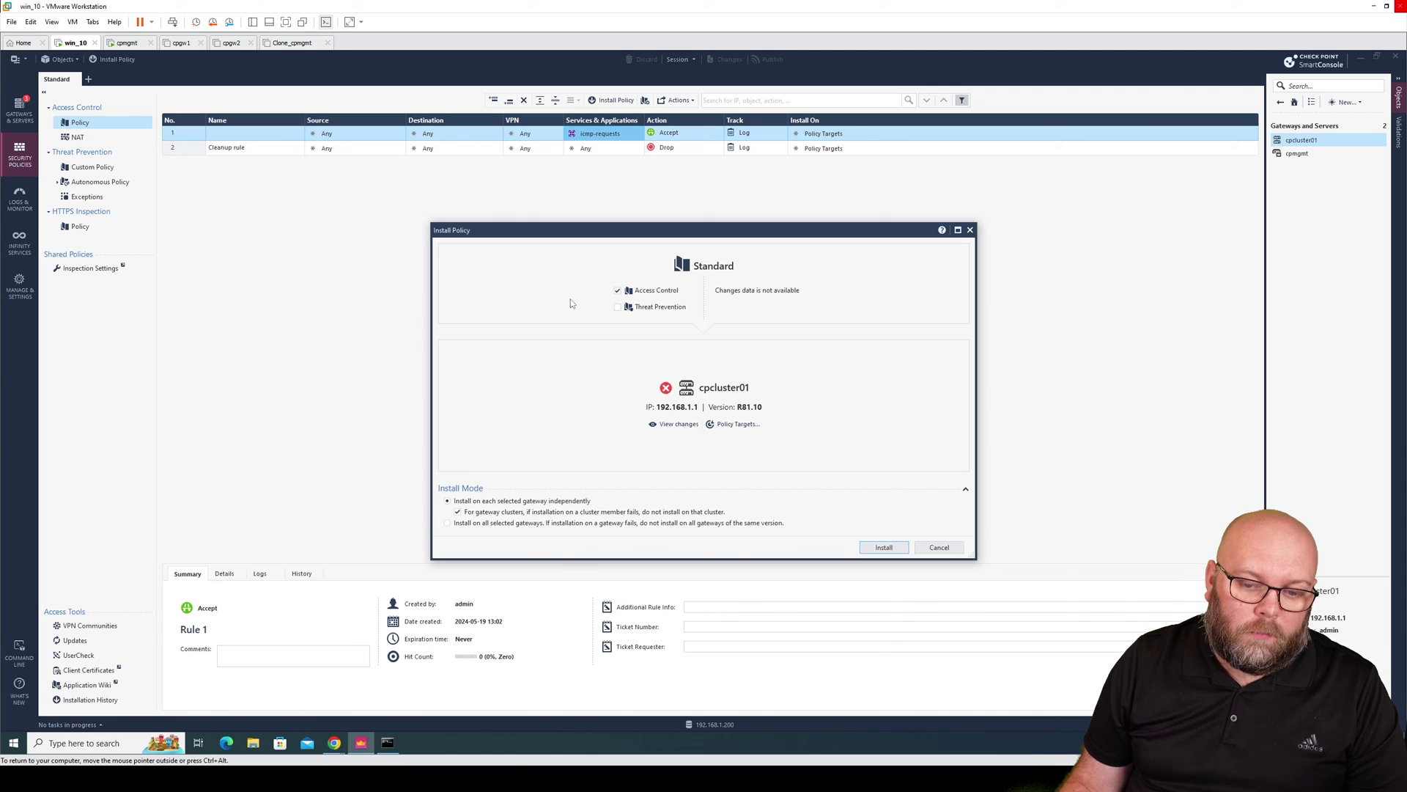
{"action": "left_click", "coordinate": [884, 548]}
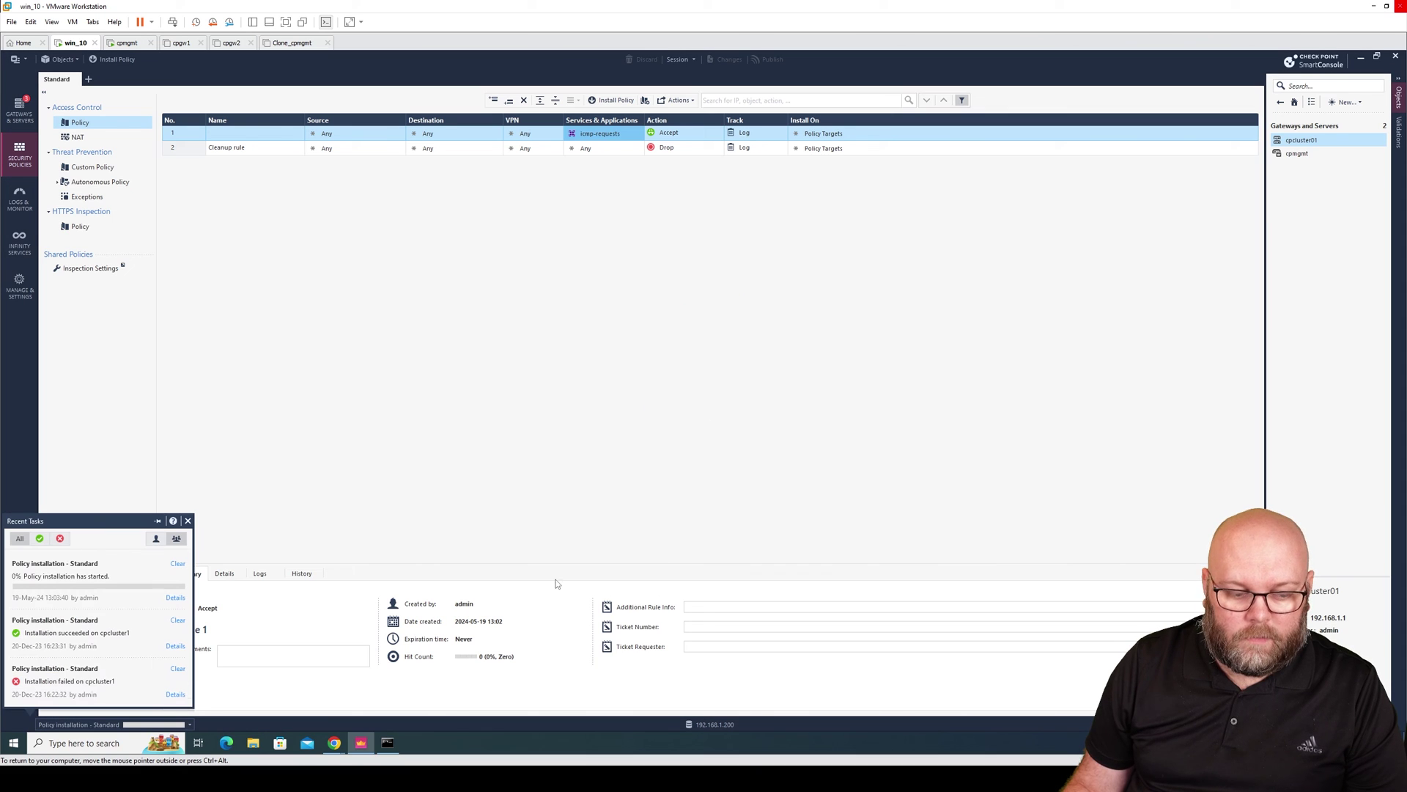
{"action": "left_click", "coordinate": [175, 597]}
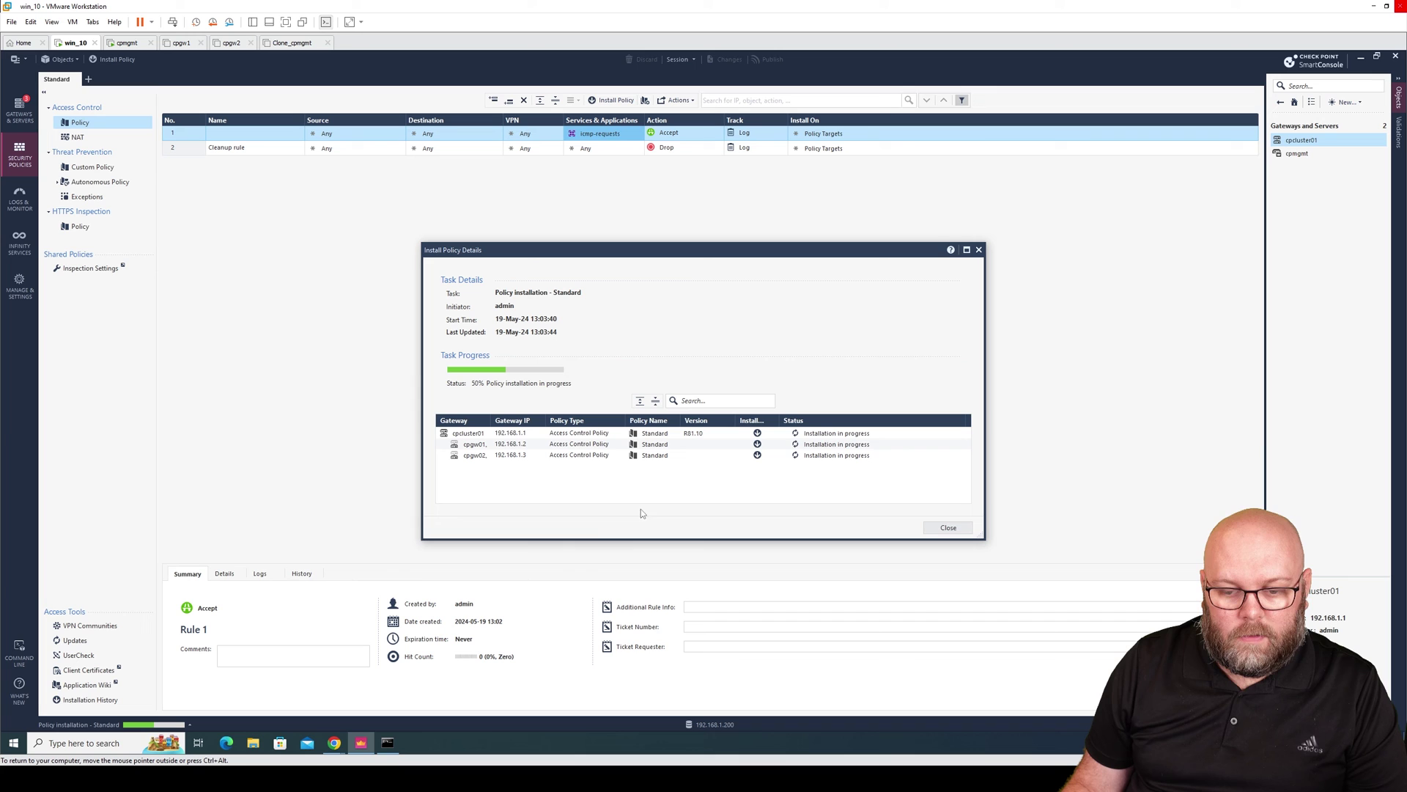
Place the ping window beside Install Policy Details, wait for Succeeded, then close the details.
{"action": "left_click", "coordinate": [396, 742]}
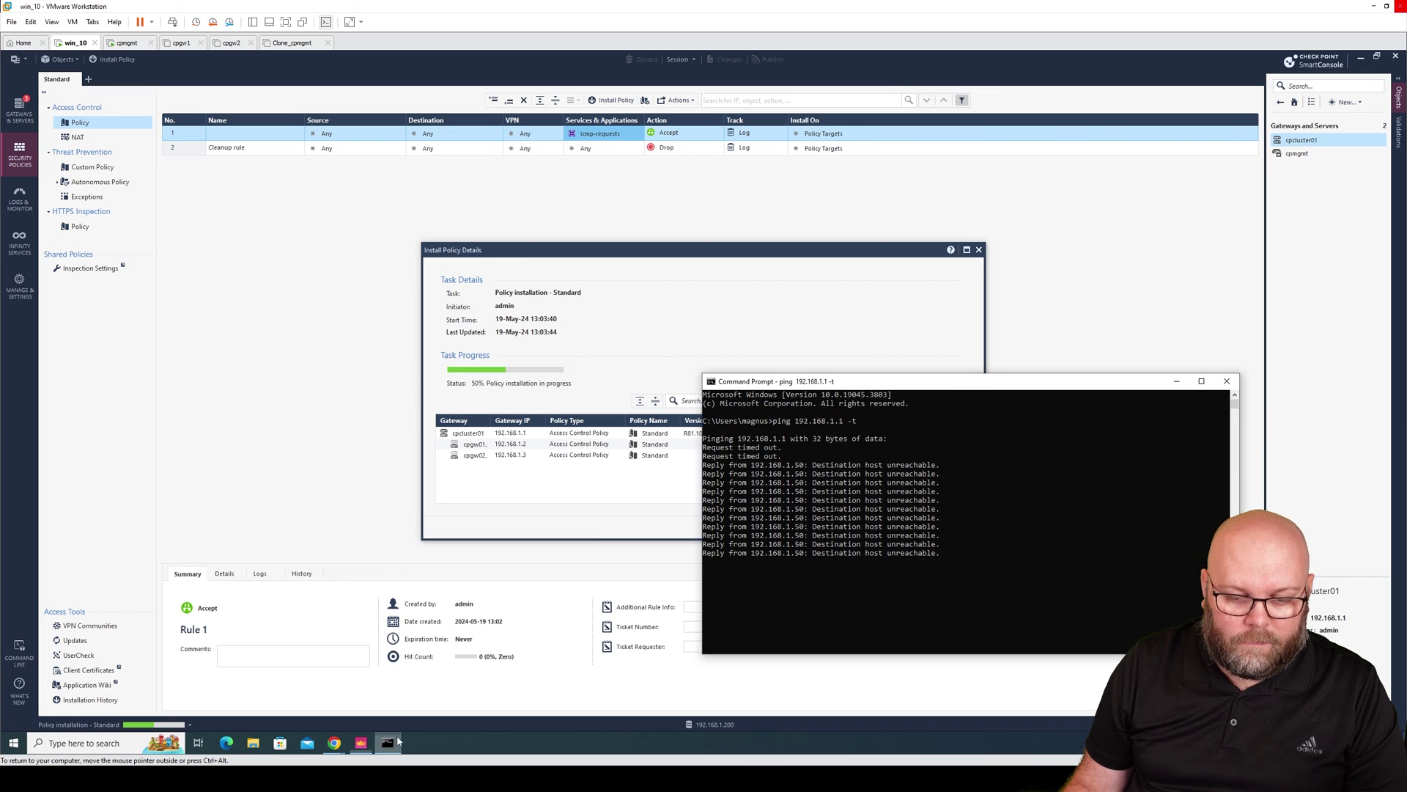
{"action": "left_click_drag", "start_coordinate": [858, 386], "coordinate": [1026, 321]}
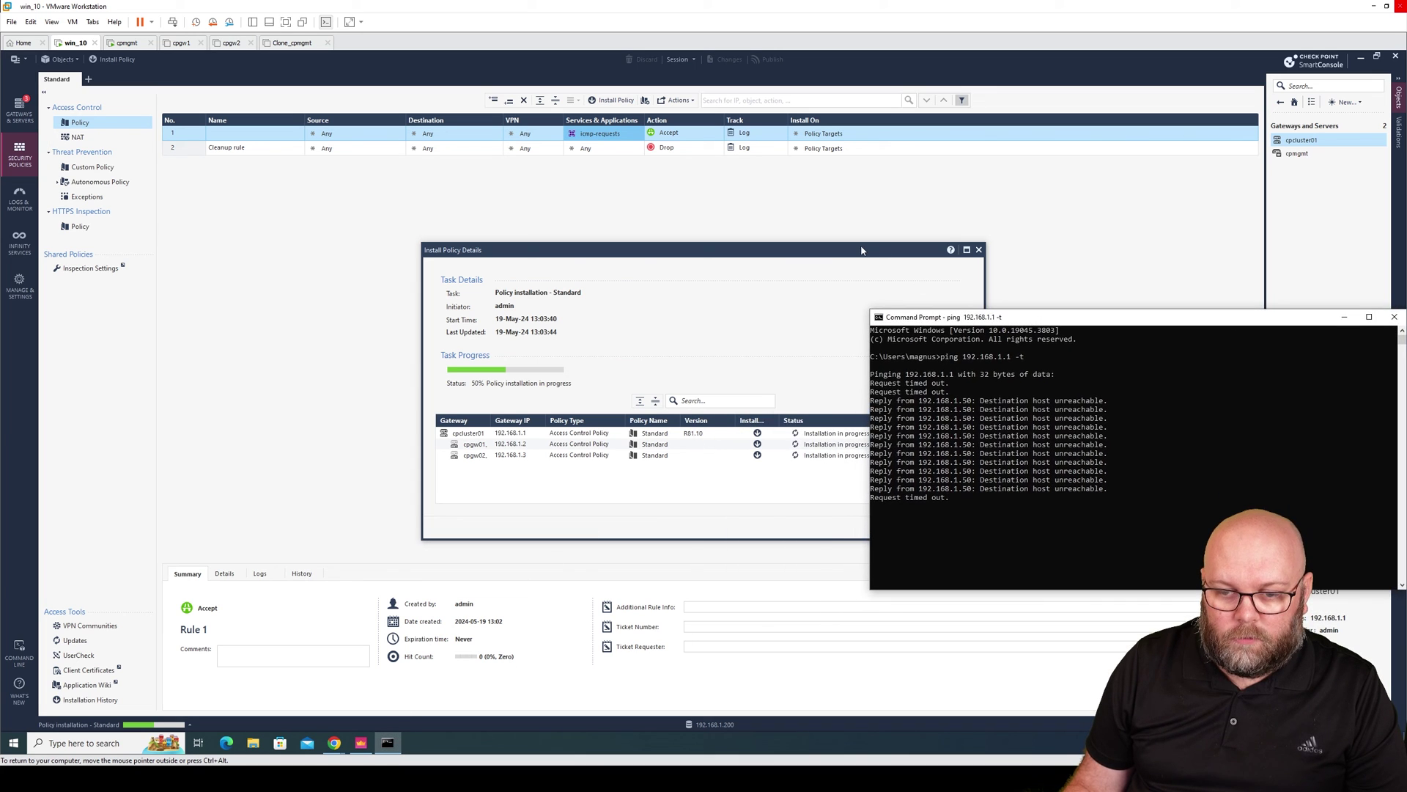
{"action": "left_click_drag", "start_coordinate": [861, 250], "coordinate": [571, 244]}
{"action": "left_click", "coordinate": [396, 744]}
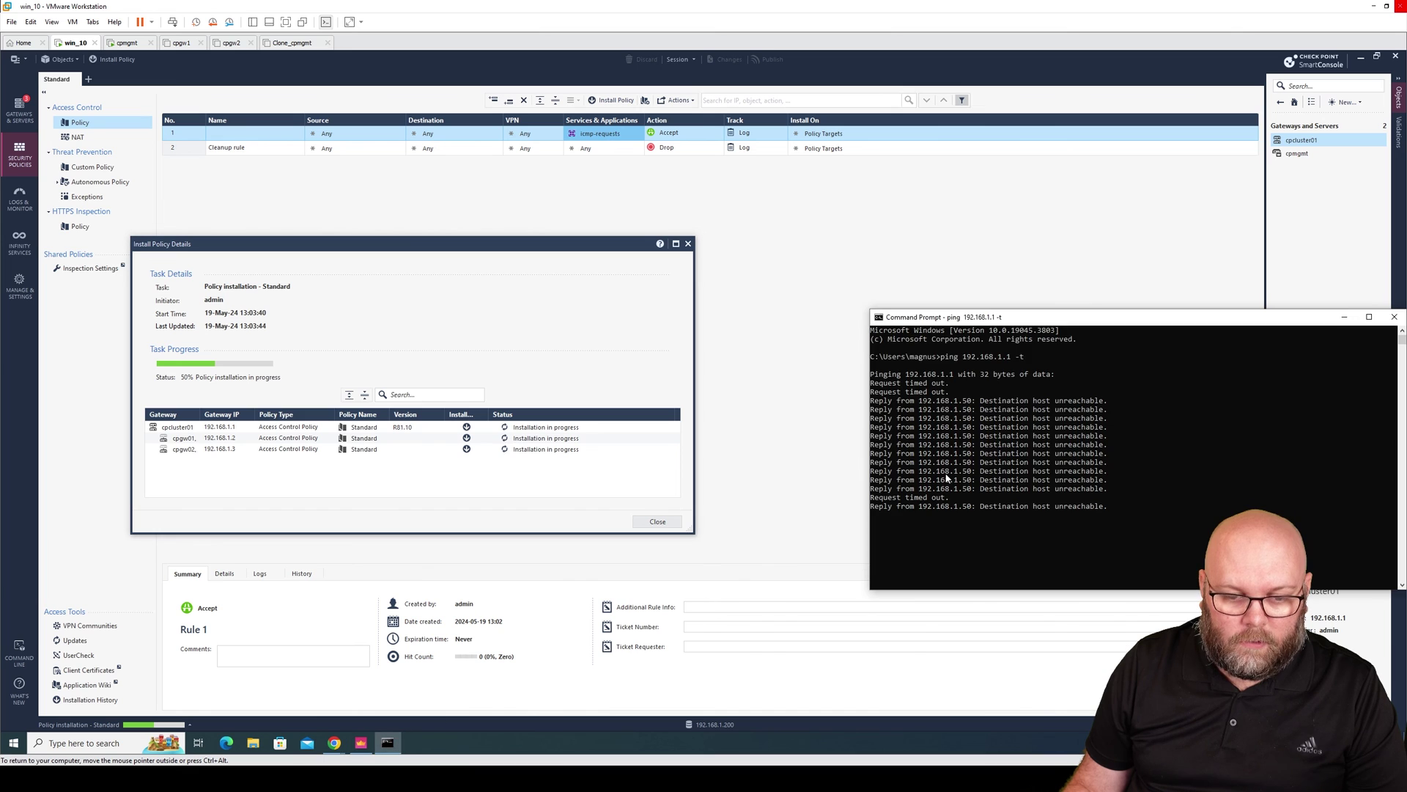
{"action": "left_click_drag", "start_coordinate": [1022, 322], "coordinate": [874, 257]}
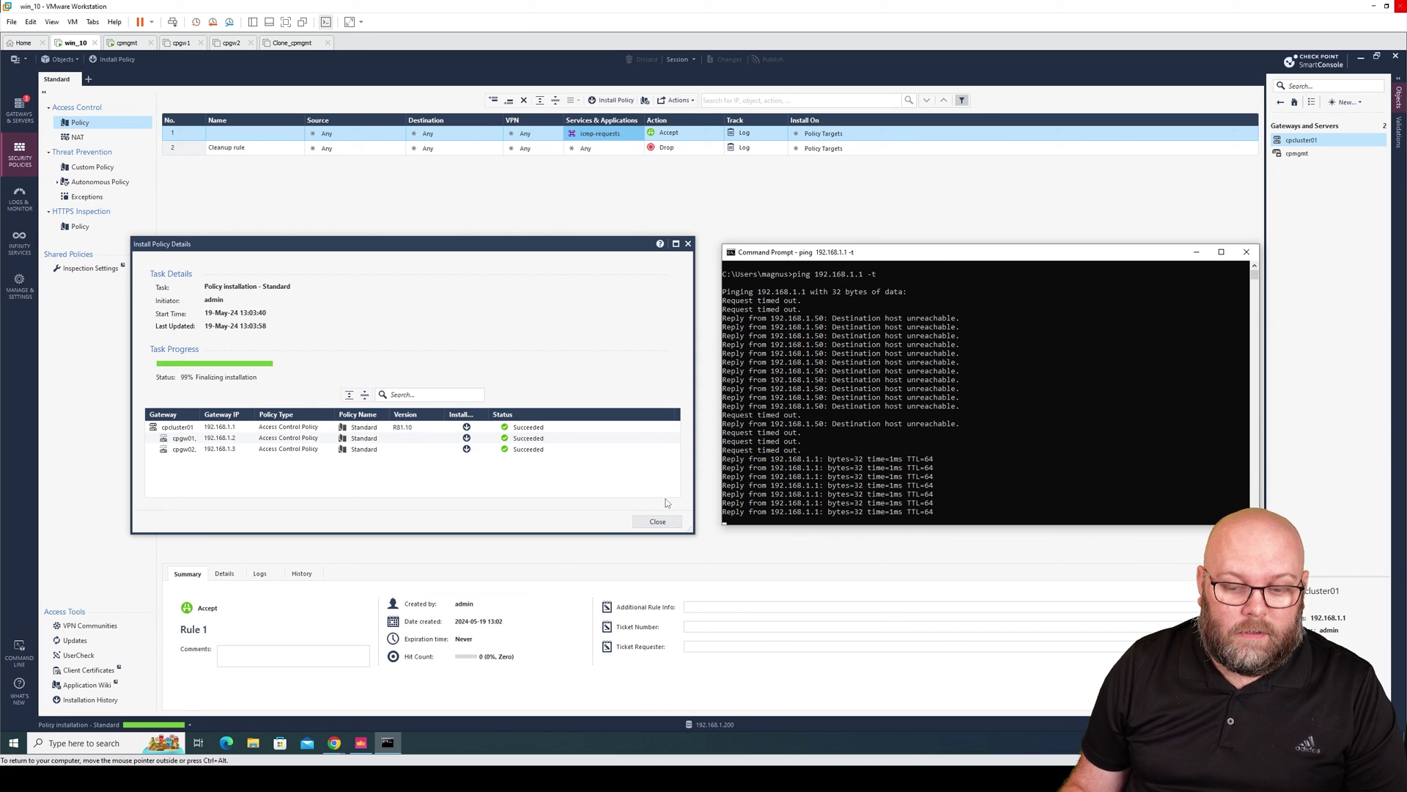
{"action": "left_click", "coordinate": [658, 522]}
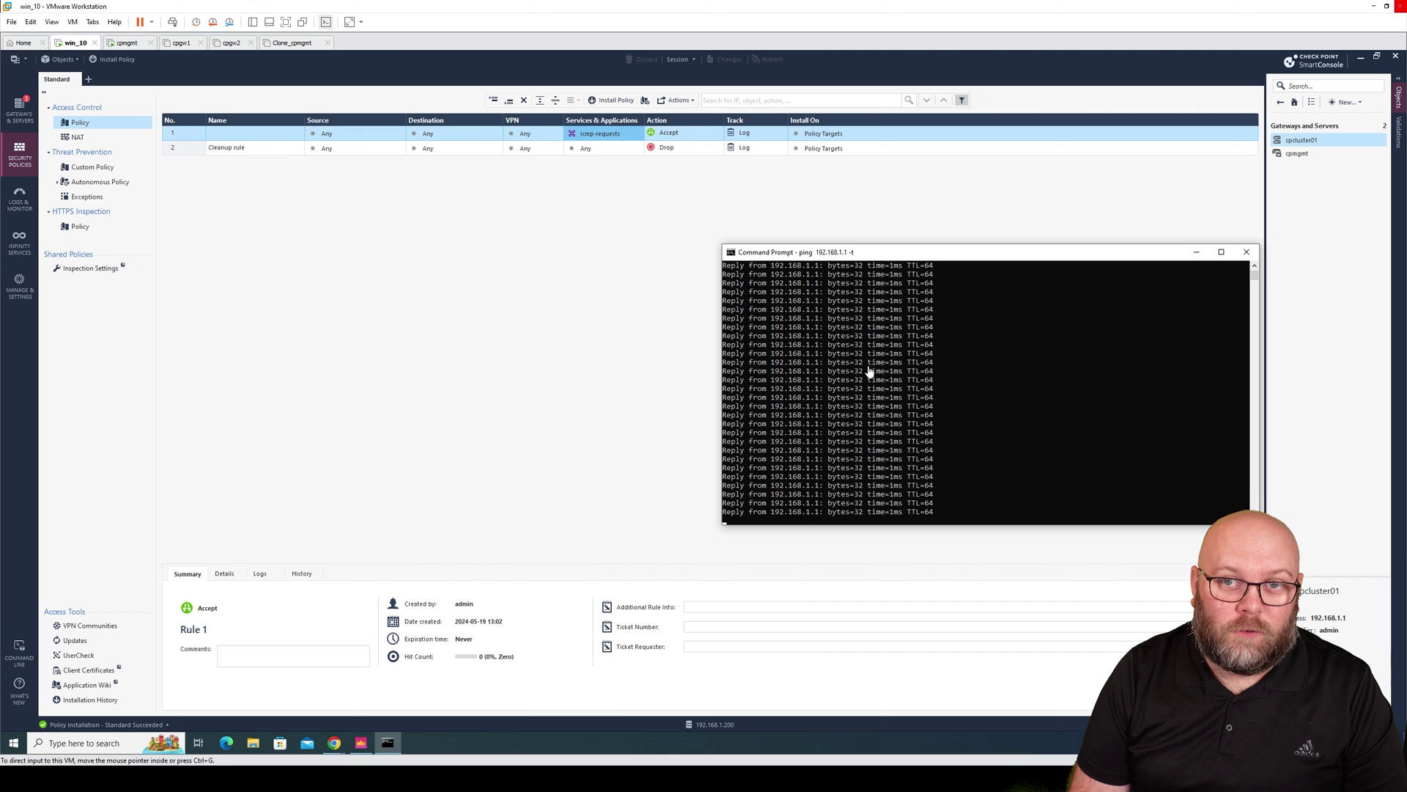
Bring SmartConsole forward and show Gateways & Servers, with cpcluster01, both members and cpmgmt green.
{"action": "left_click", "coordinate": [162, 266]}
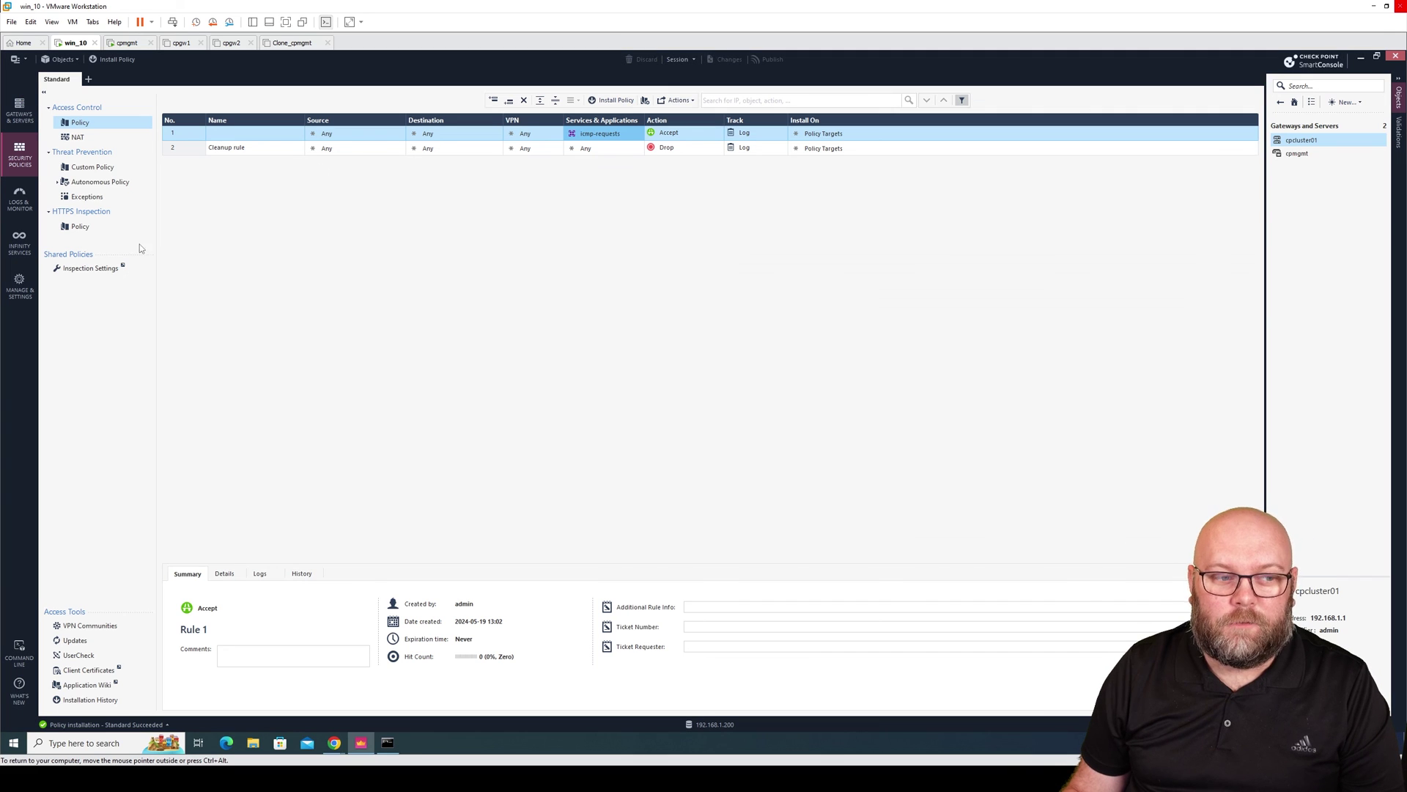
{"action": "left_click", "coordinate": [22, 117]}
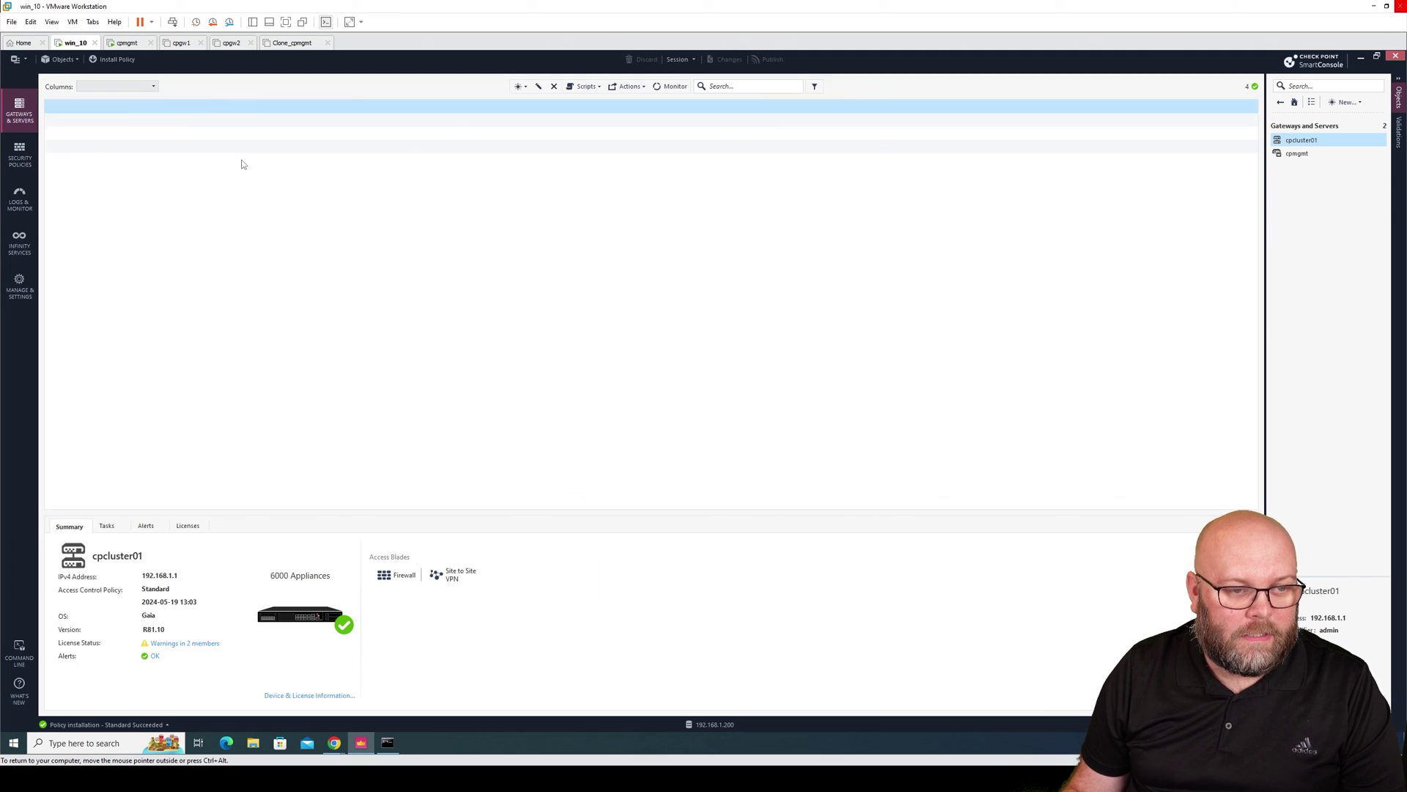